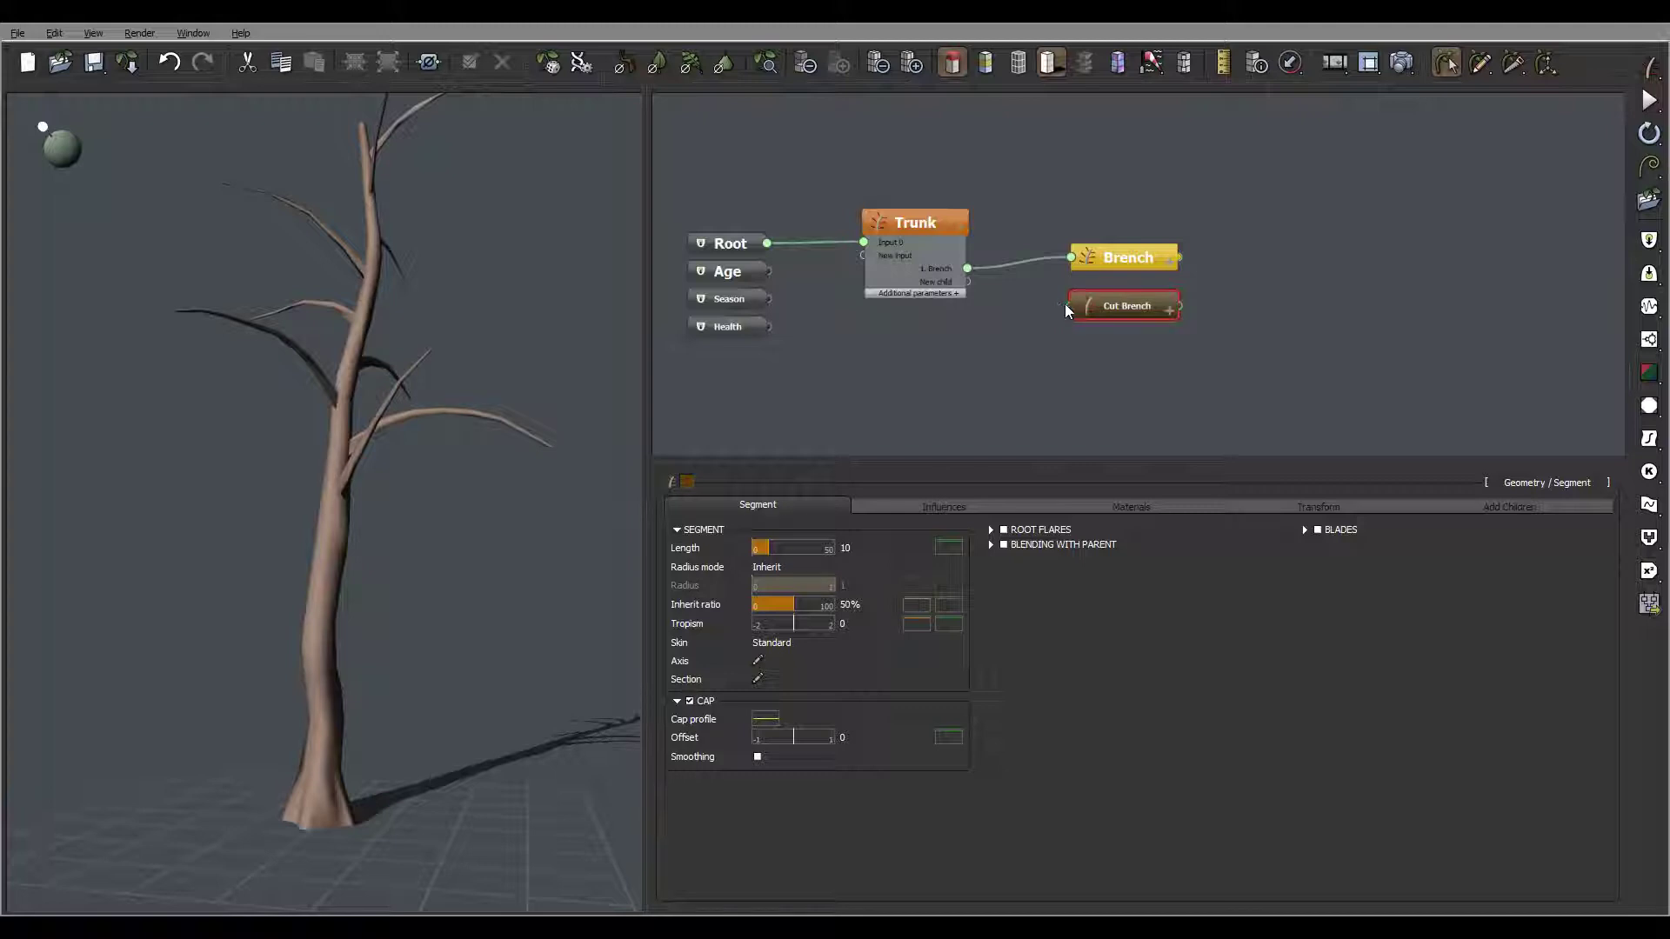
Connect the Cut Brench node to the Trunk as a child and set its distribution number to 6 ± 1
{"action": "left_click_drag", "start_coordinate": [1067, 306], "coordinate": [964, 284]}
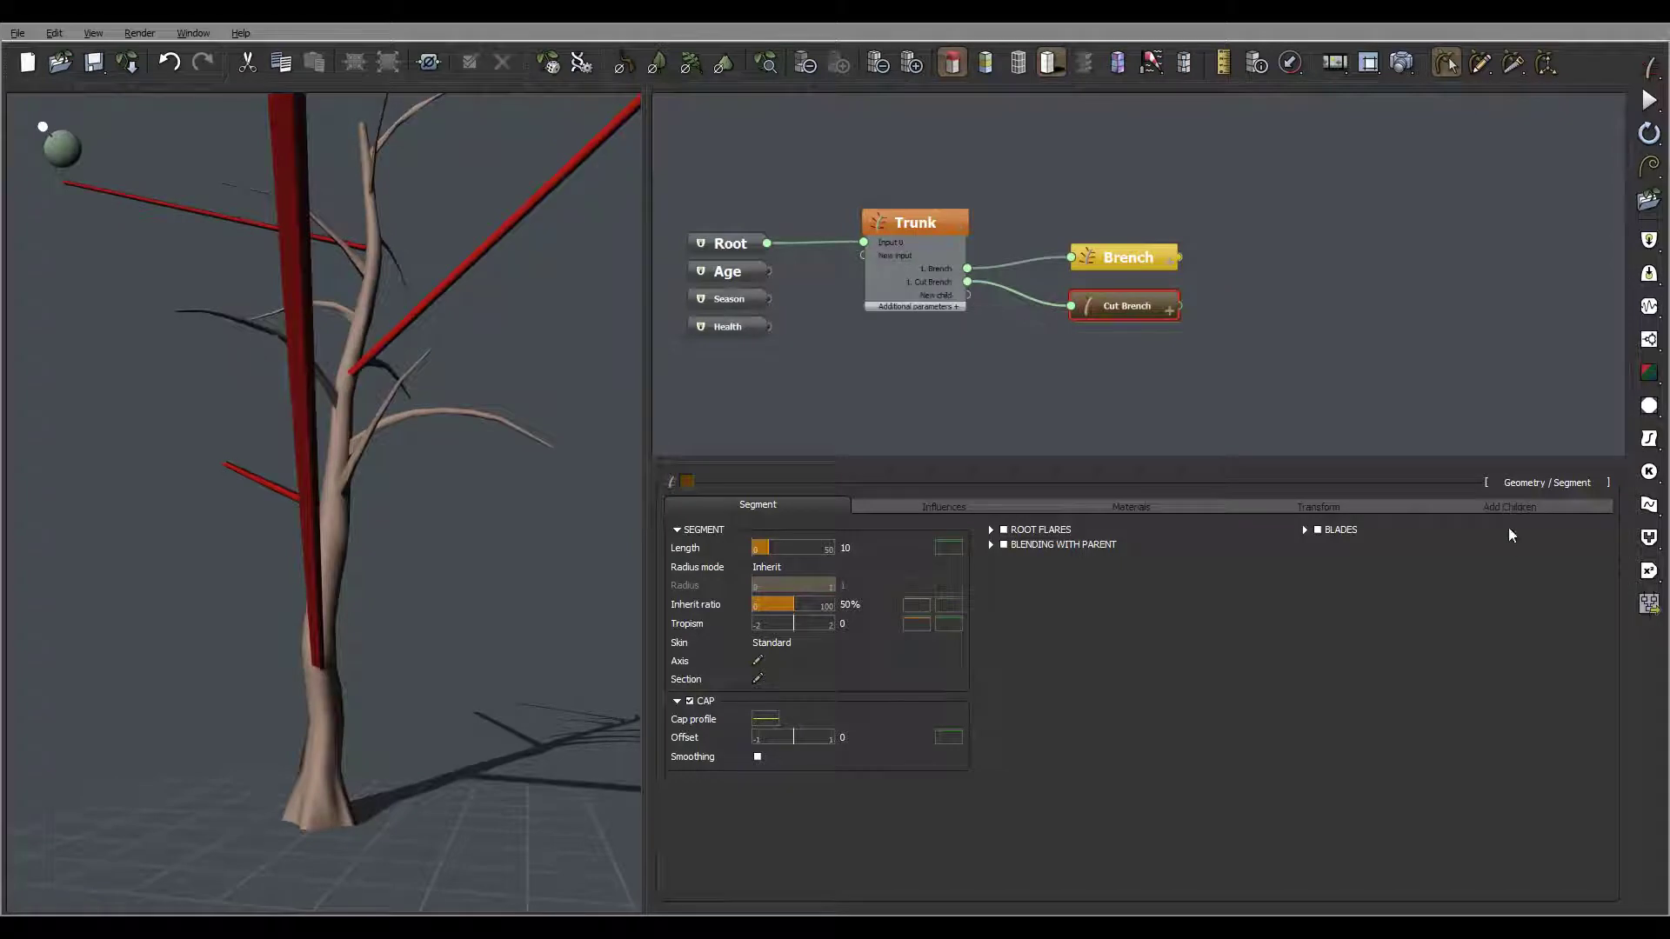
{"action": "left_click", "coordinate": [906, 219]}
{"action": "left_click", "coordinate": [1543, 507]}
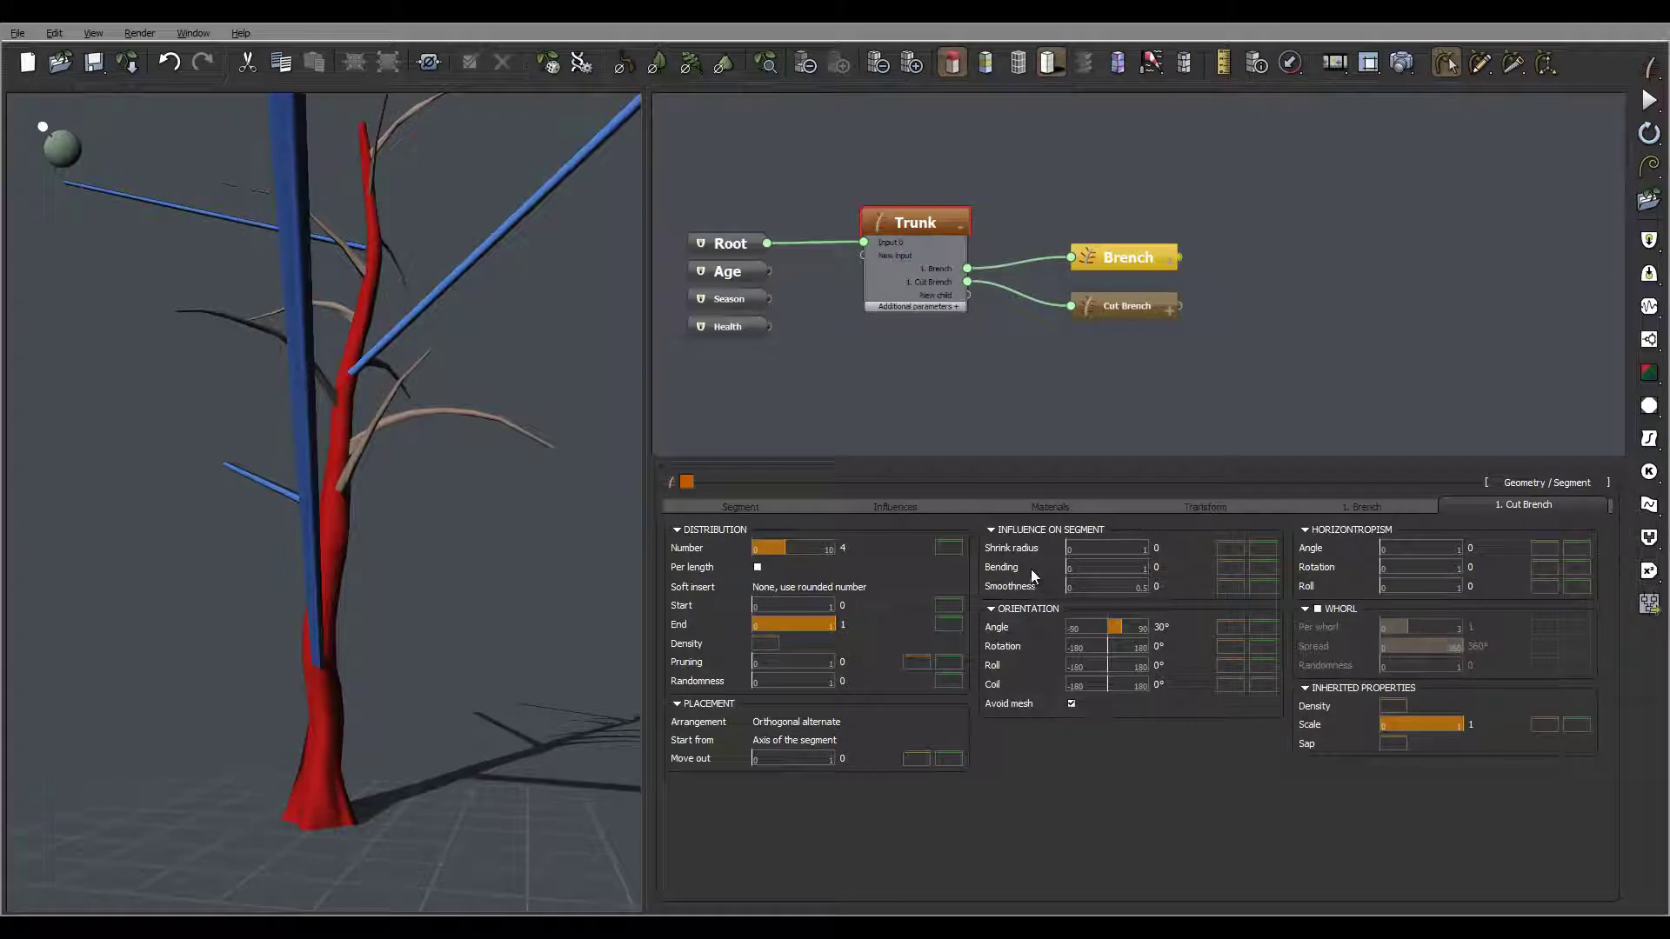
{"action": "left_click", "coordinate": [842, 549]}
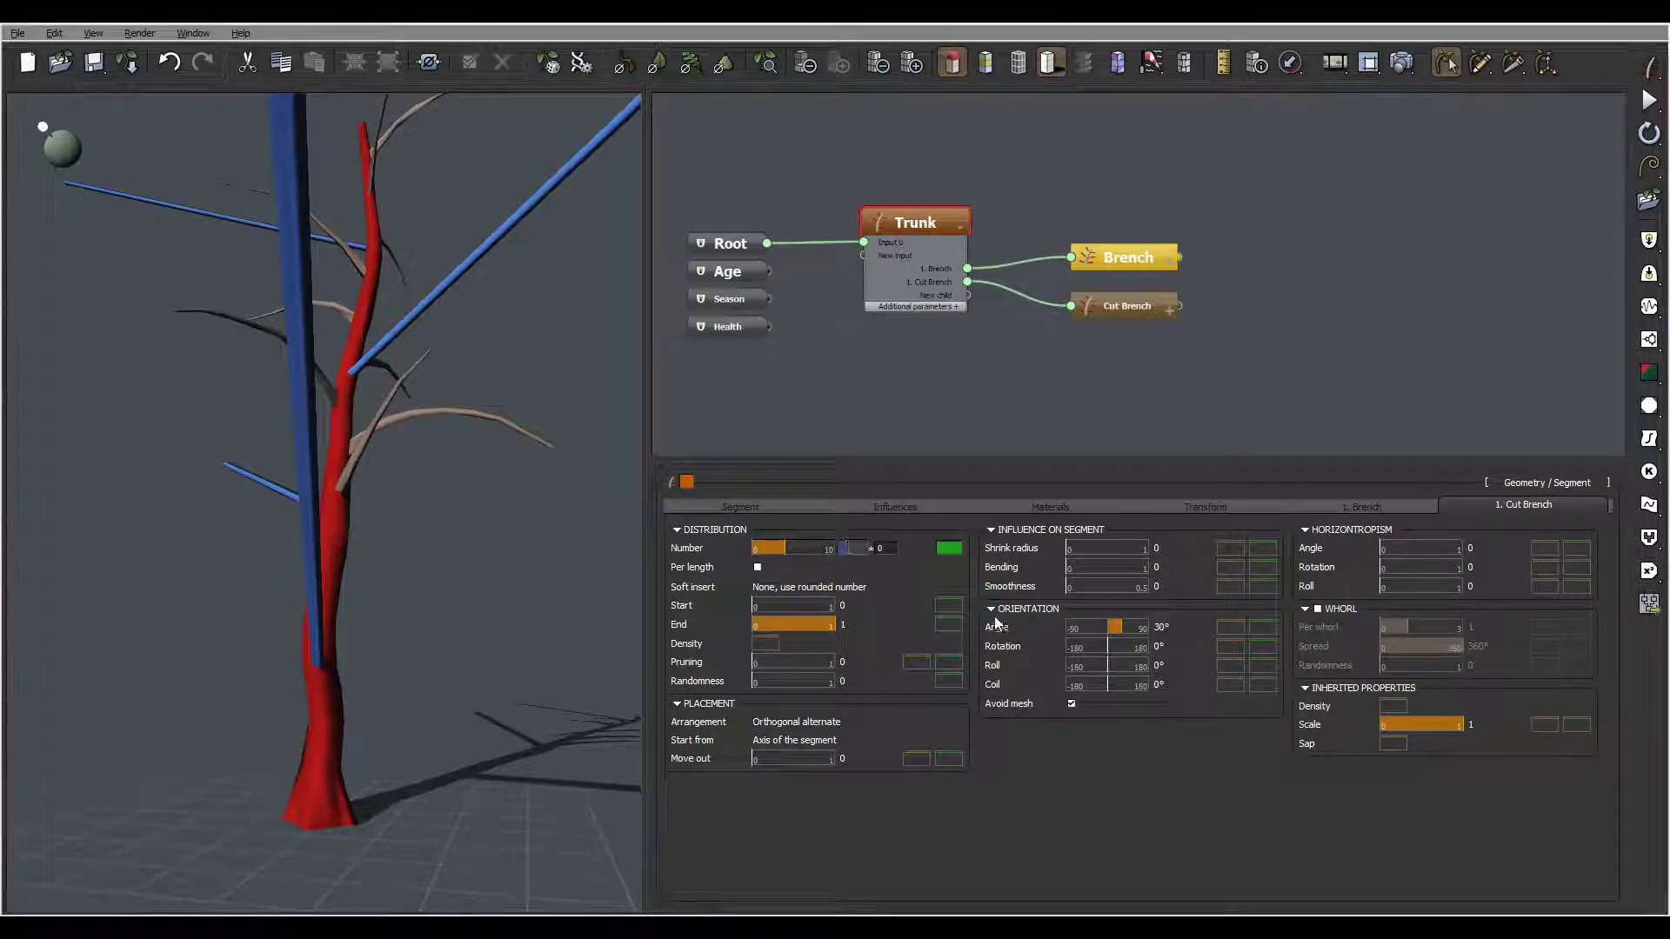
{"action": "type", "text": "6"}
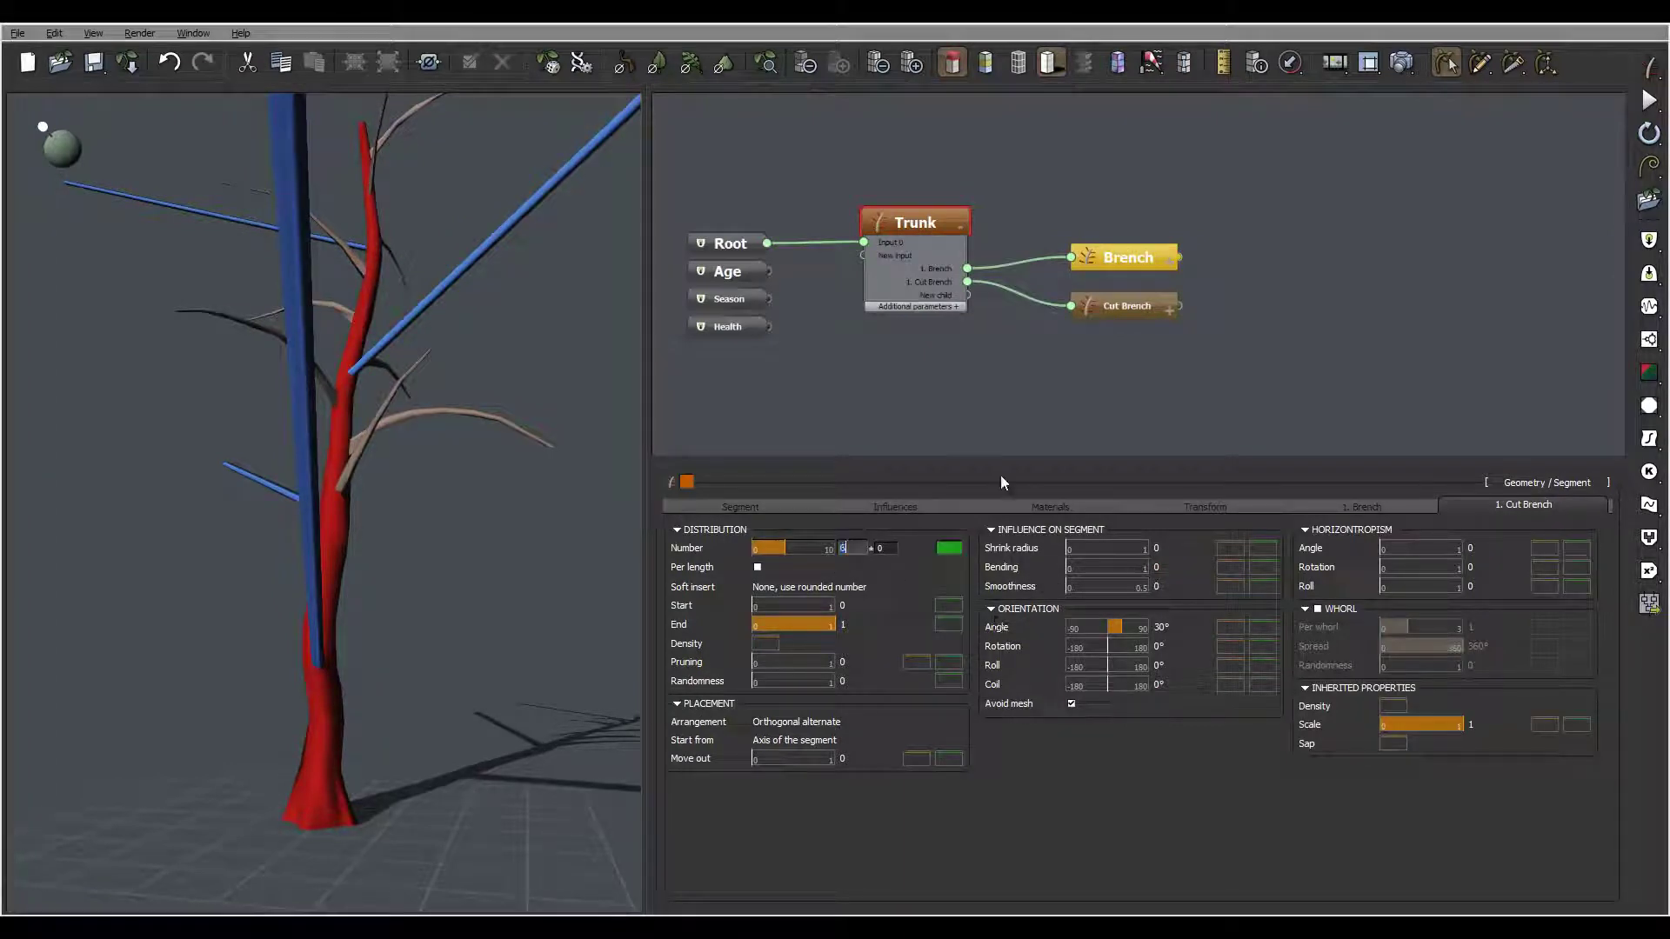
{"action": "left_click", "coordinate": [887, 547]}
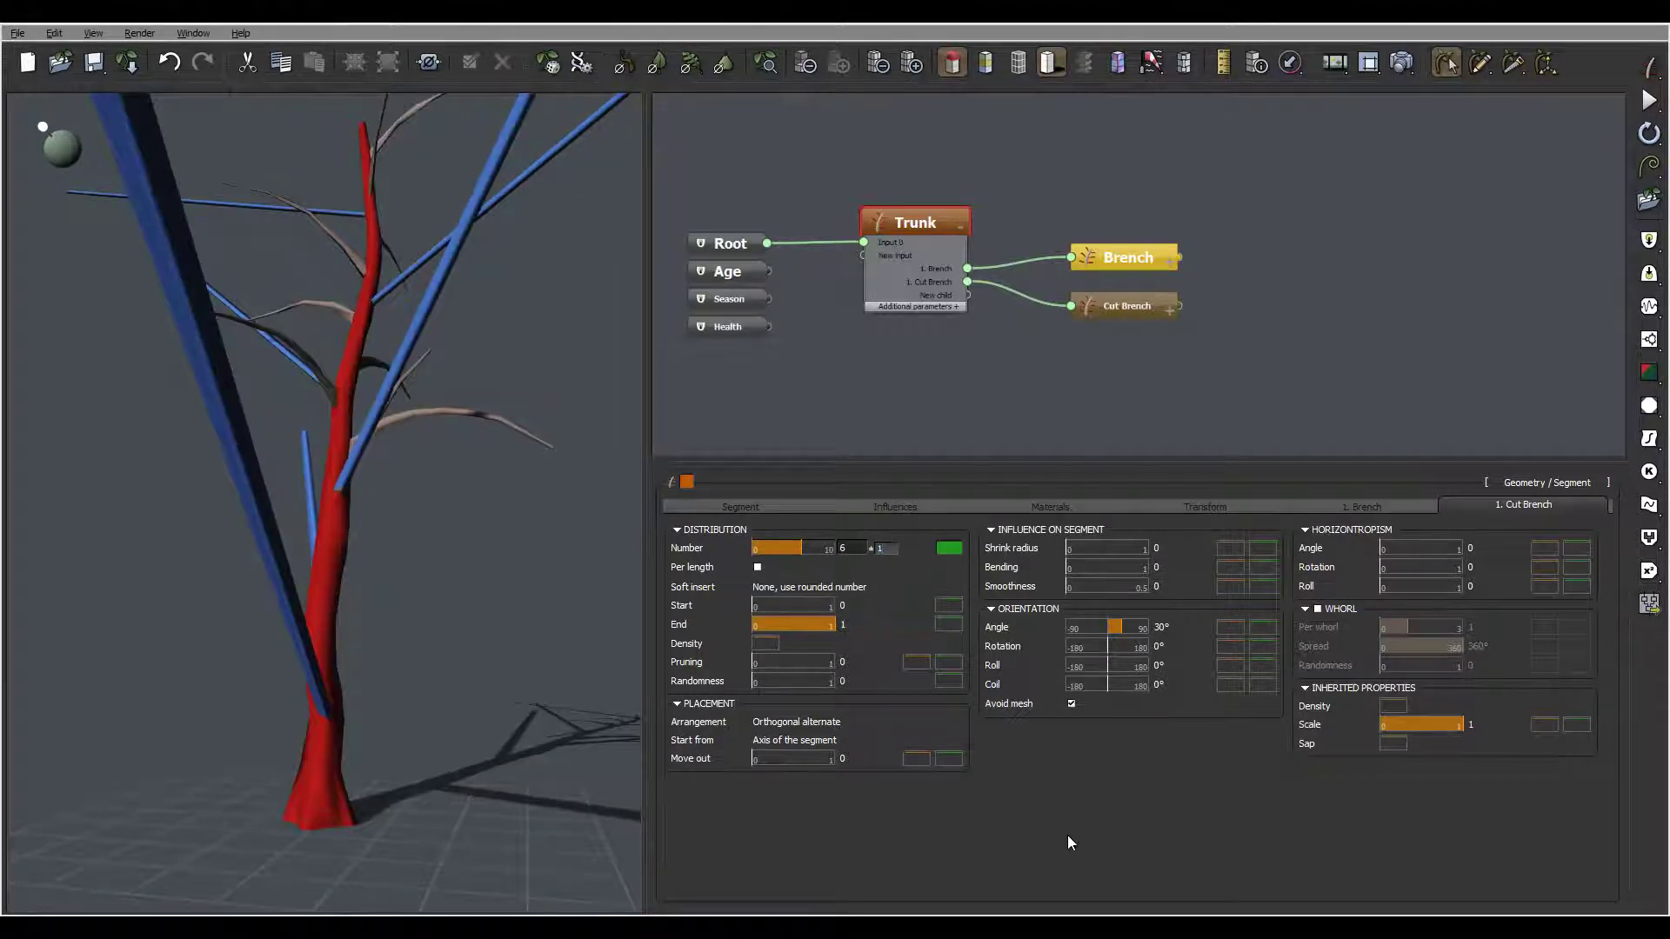
{"action": "left_click", "coordinate": [346, 400]}
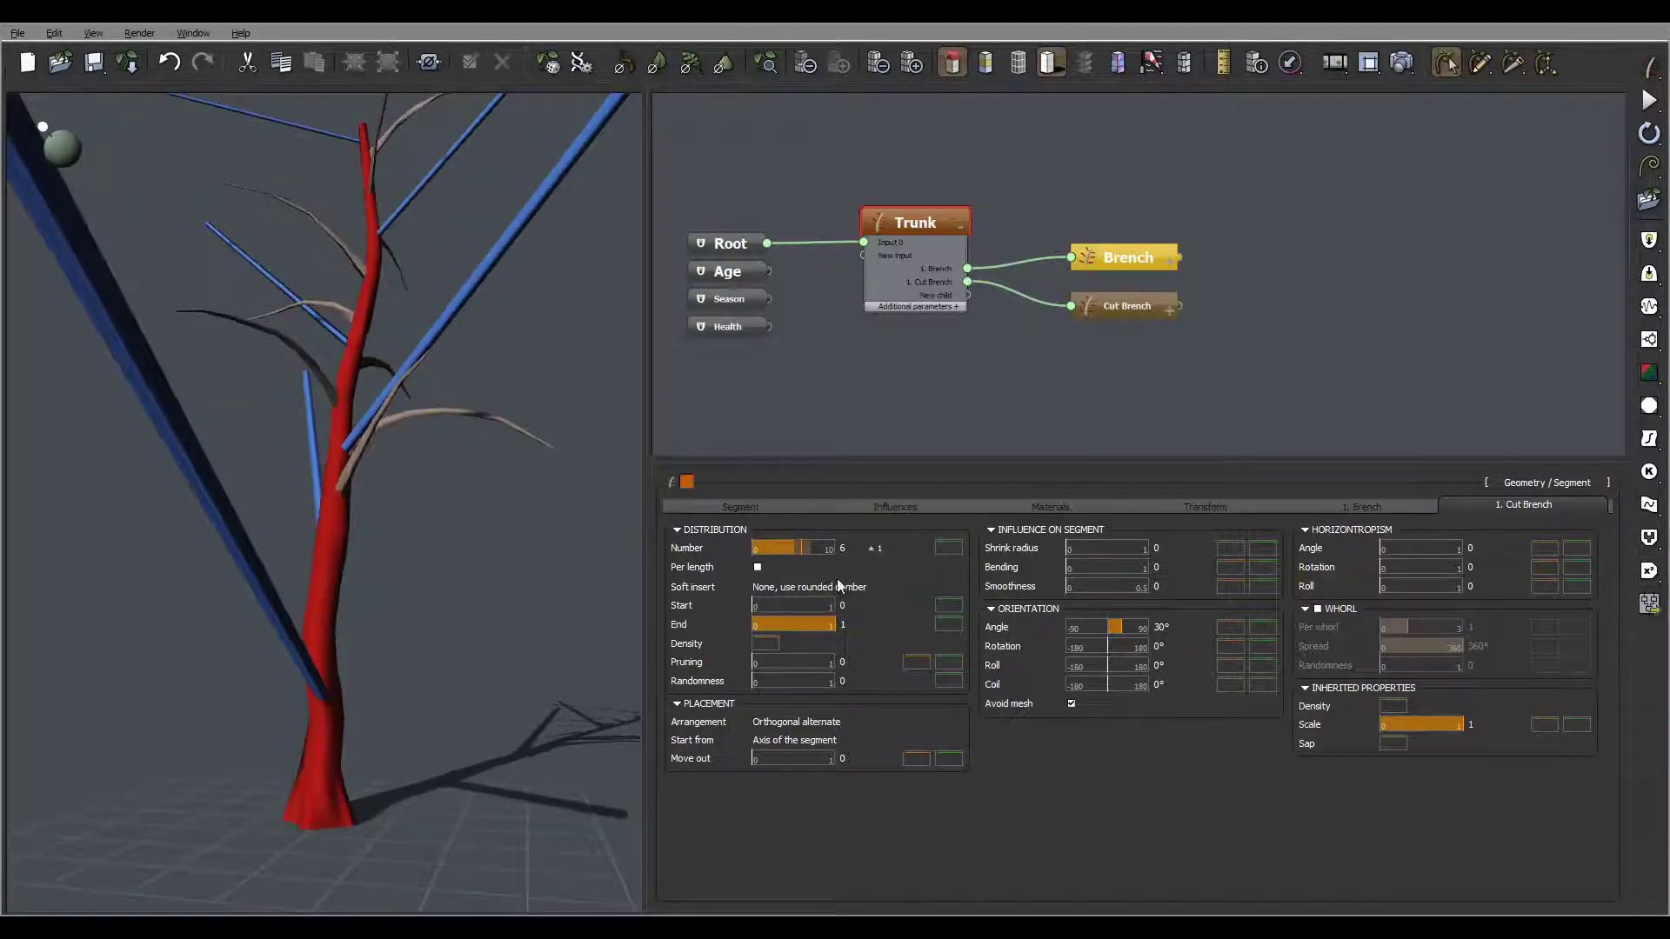
Set the start of the Cut Brench distribution along the trunk to 0.1
{"action": "left_click", "coordinate": [842, 624]}
{"action": "left_click_drag", "start_coordinate": [222, 415], "coordinate": [340, 519]}
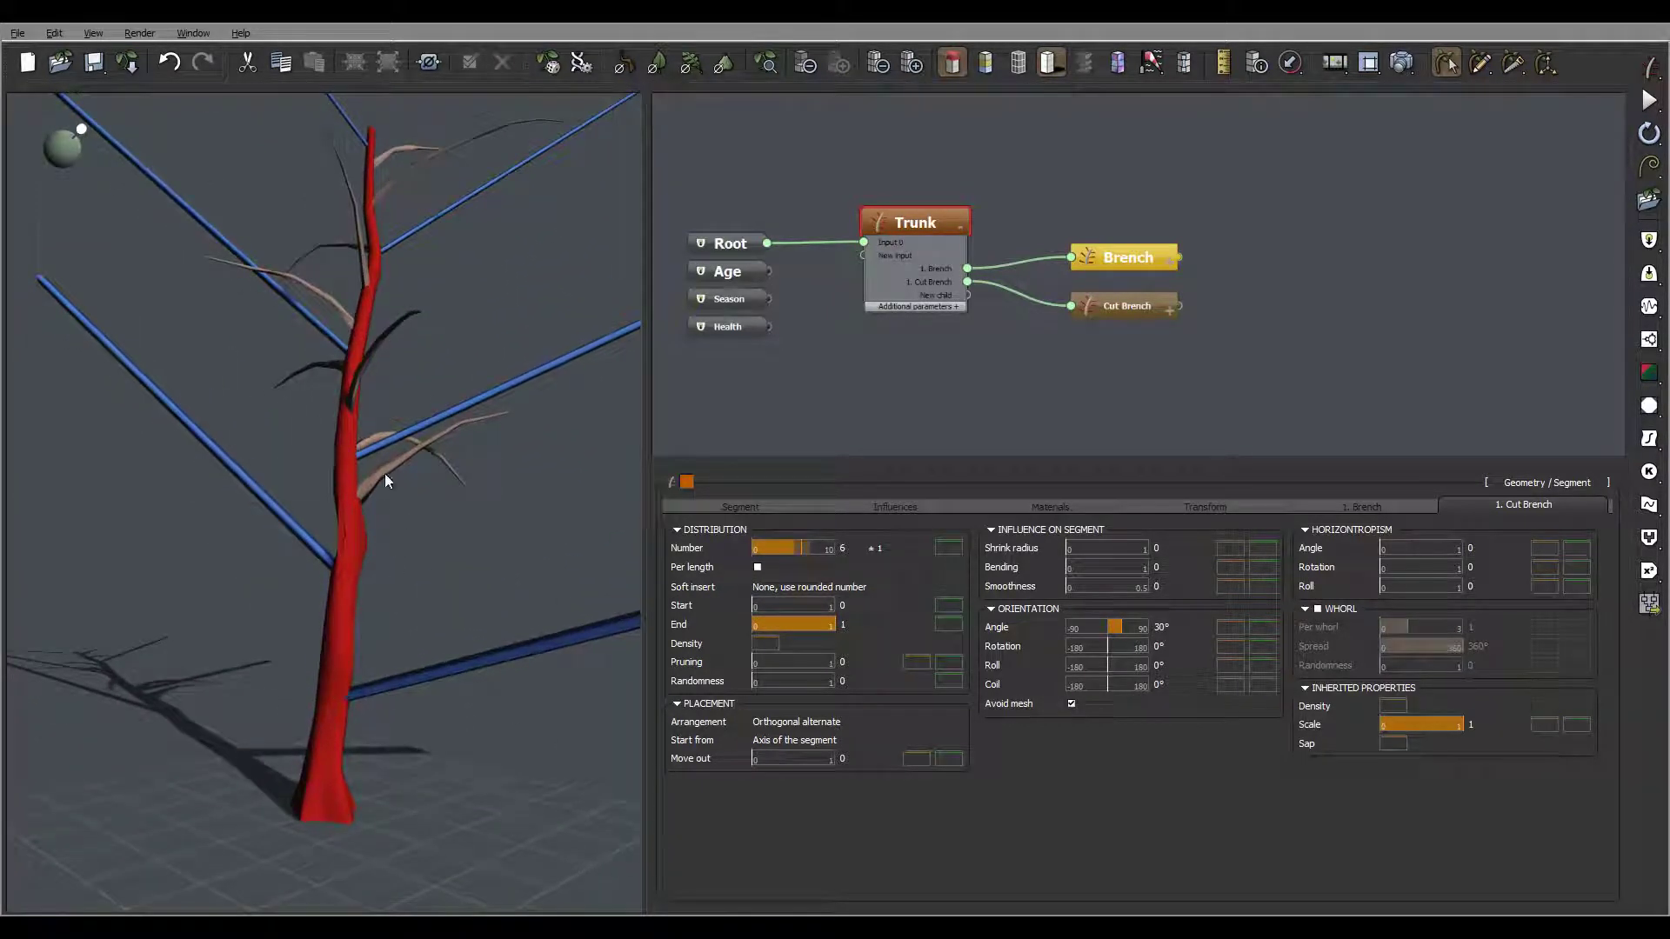
{"action": "mouse_move", "coordinate": [768, 606]}
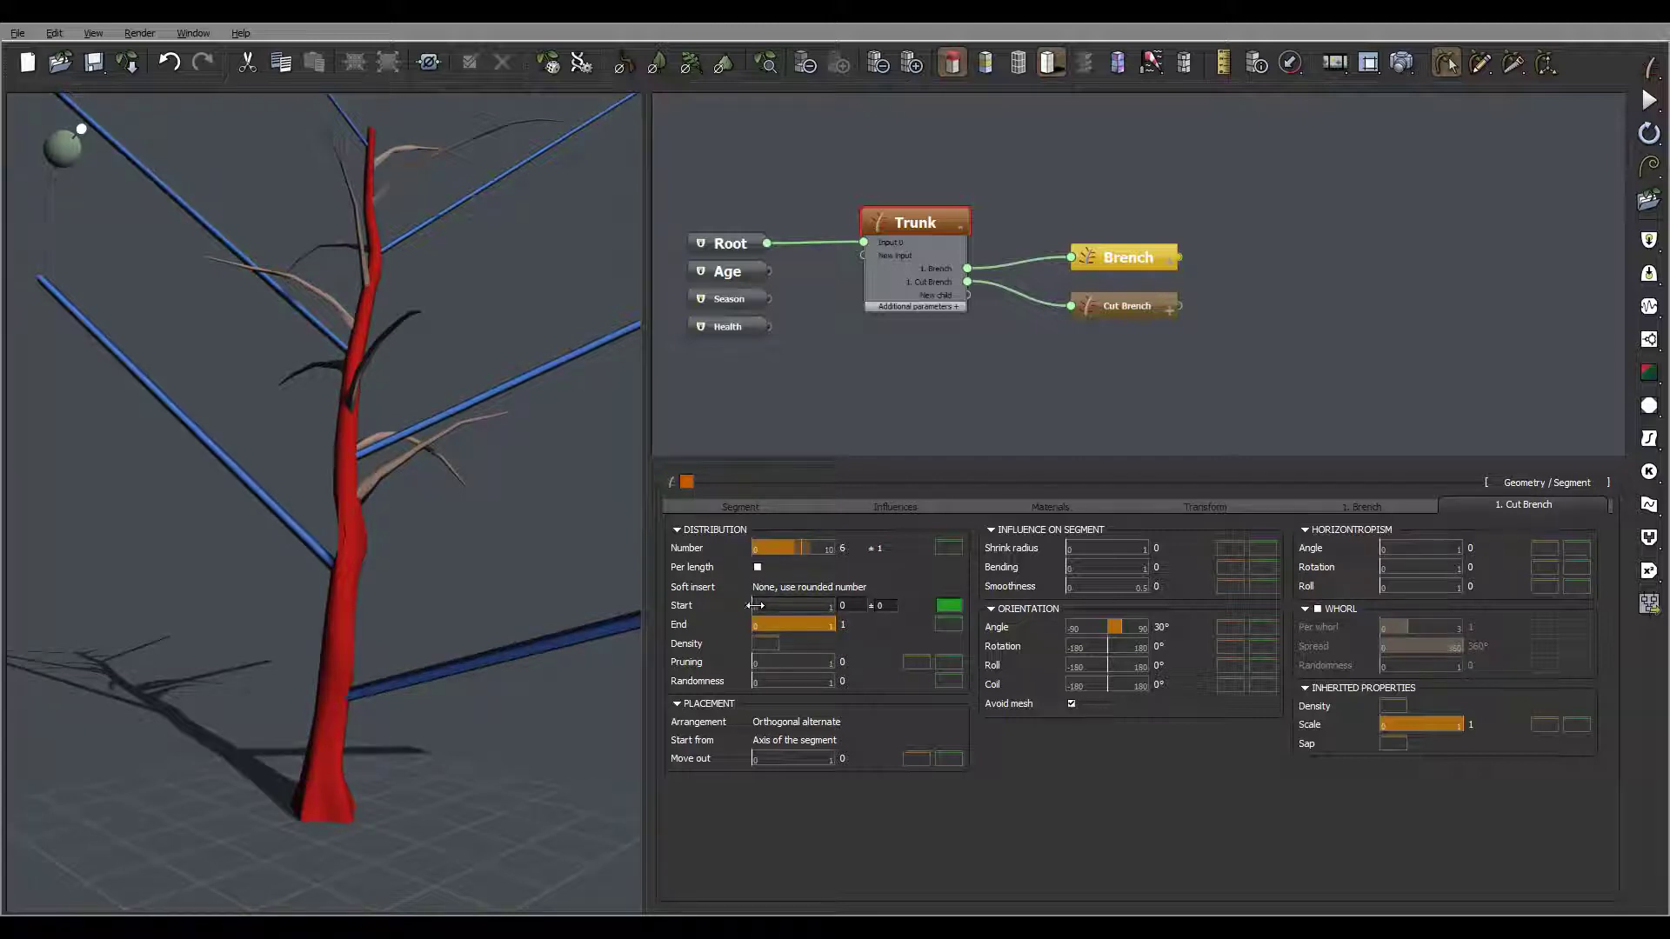
{"action": "left_click_drag", "start_coordinate": [755, 606], "coordinate": [760, 606]}
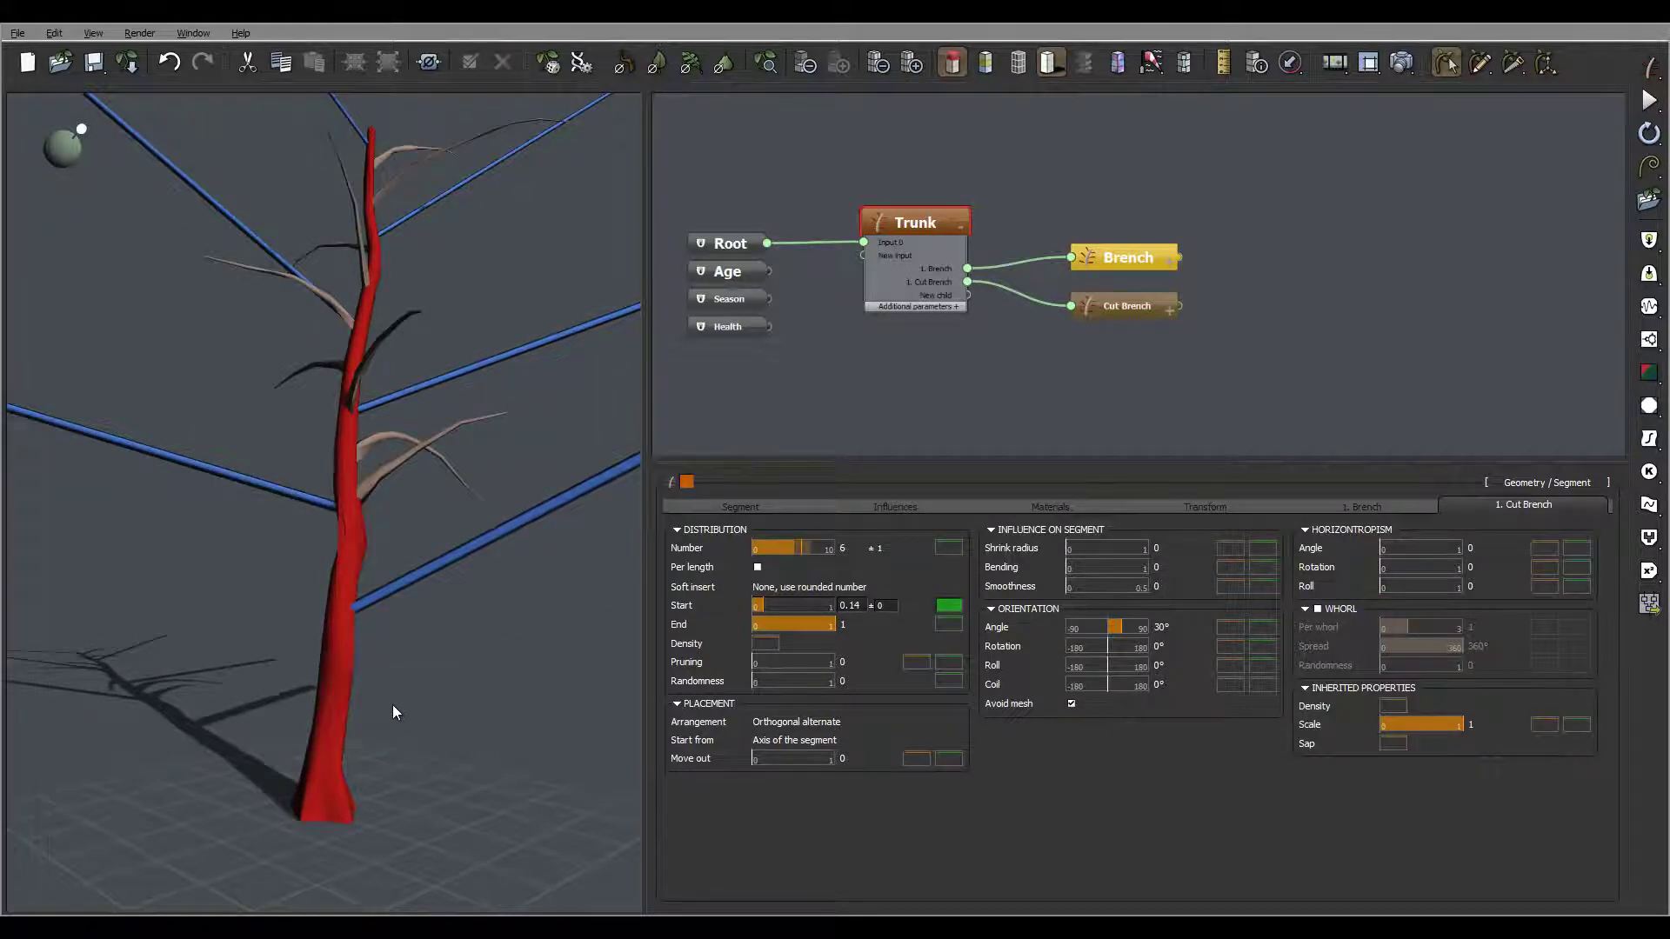
{"action": "left_click_drag", "start_coordinate": [393, 704], "coordinate": [327, 738]}
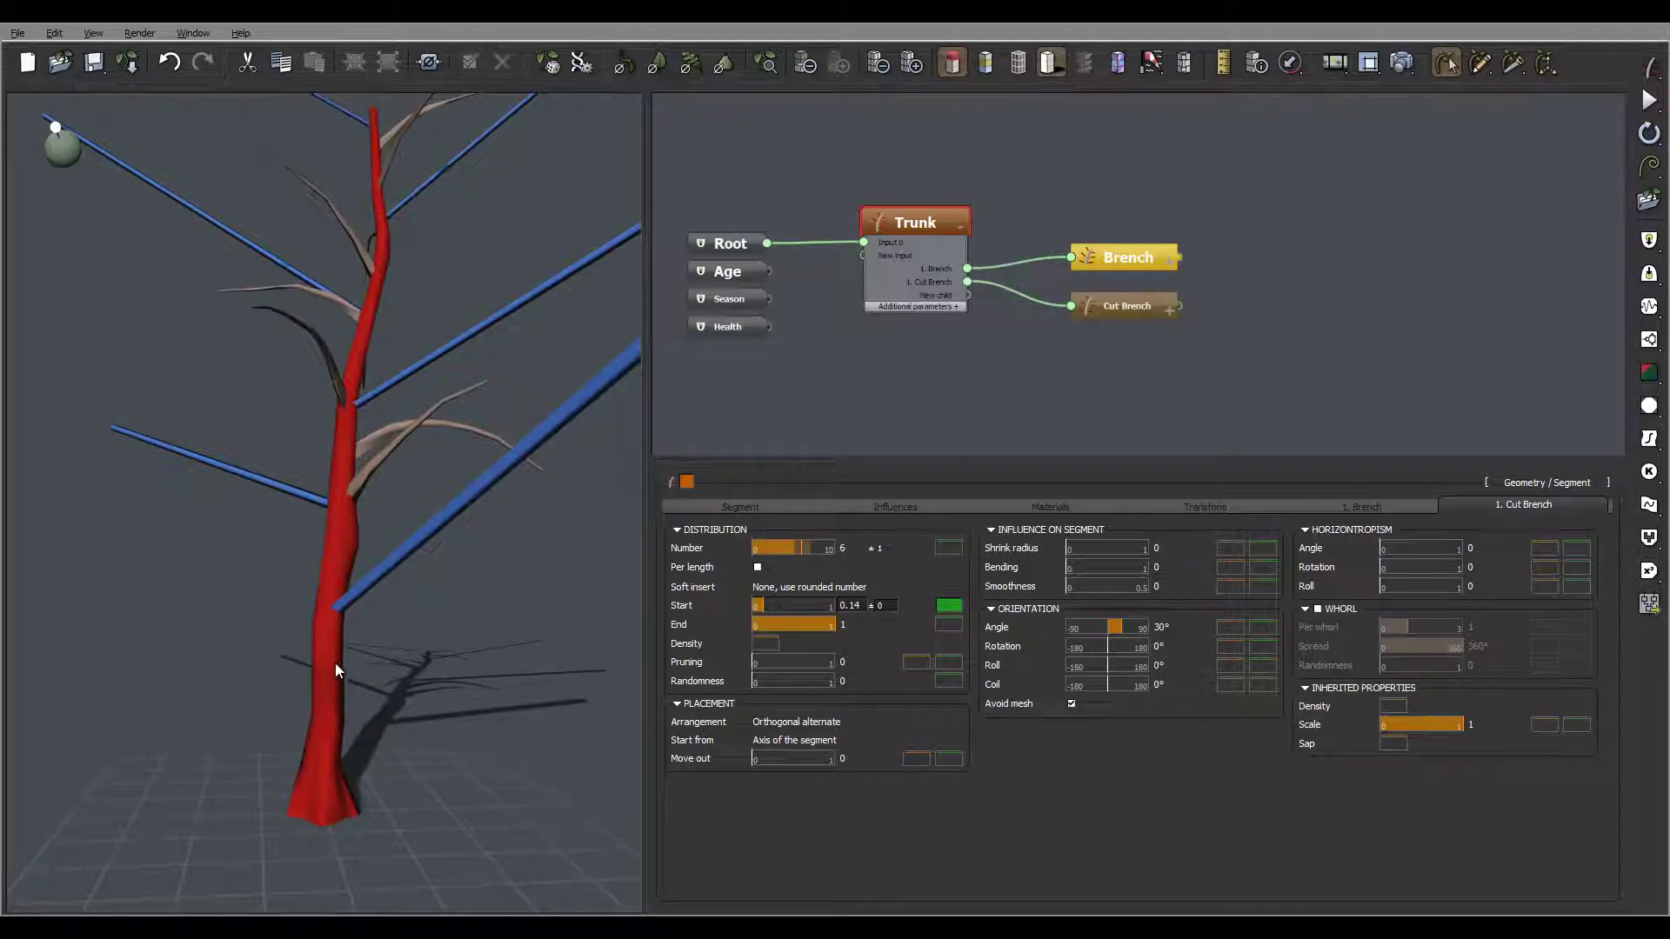
{"action": "left_click_drag", "start_coordinate": [261, 670], "coordinate": [356, 648]}
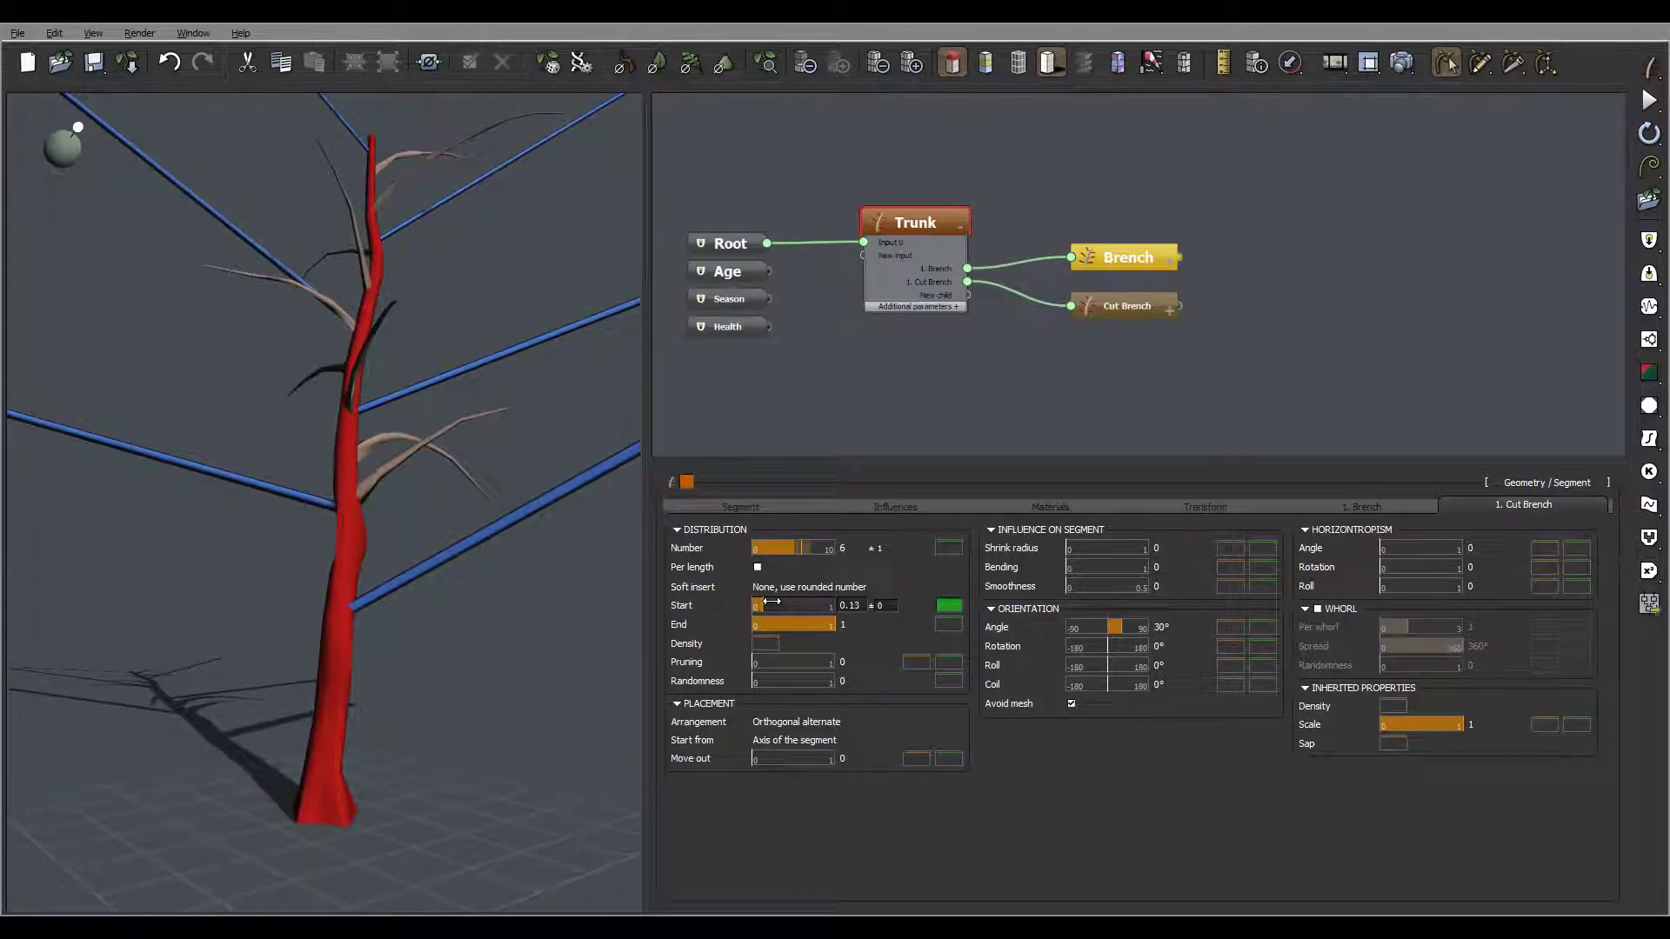
{"action": "left_click_drag", "start_coordinate": [772, 602], "coordinate": [770, 603]}
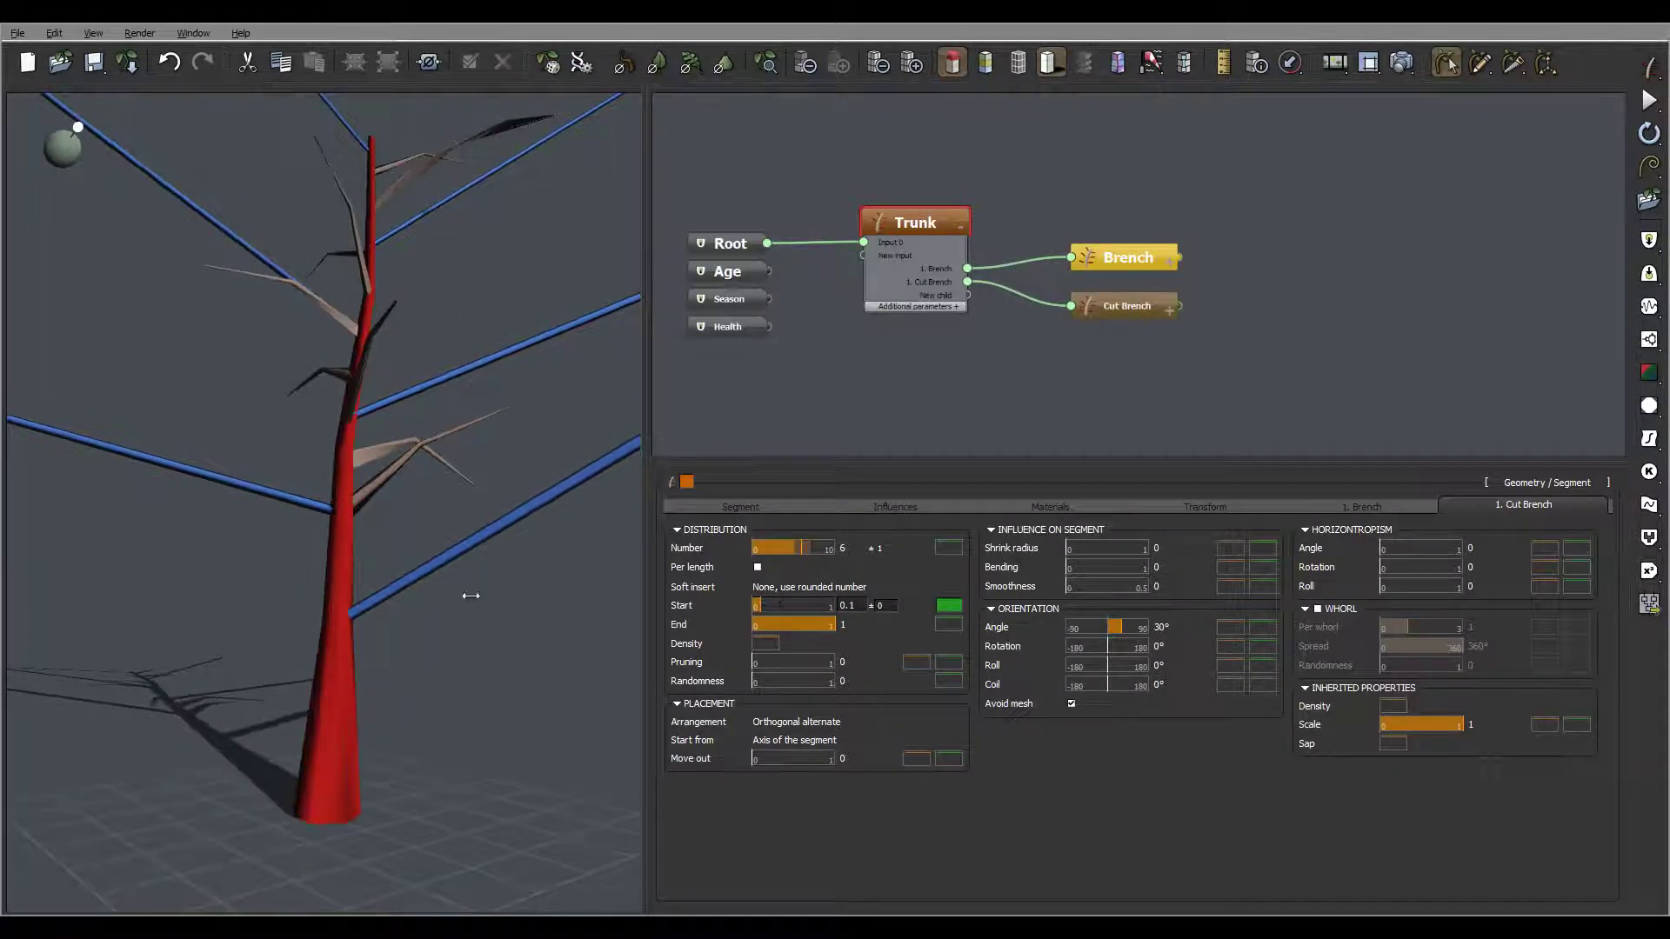
Set the end of the Cut Brench distribution to 0.68, keeping the cut branches off the upper trunk
{"action": "left_click_drag", "start_coordinate": [393, 606], "coordinate": [307, 631]}
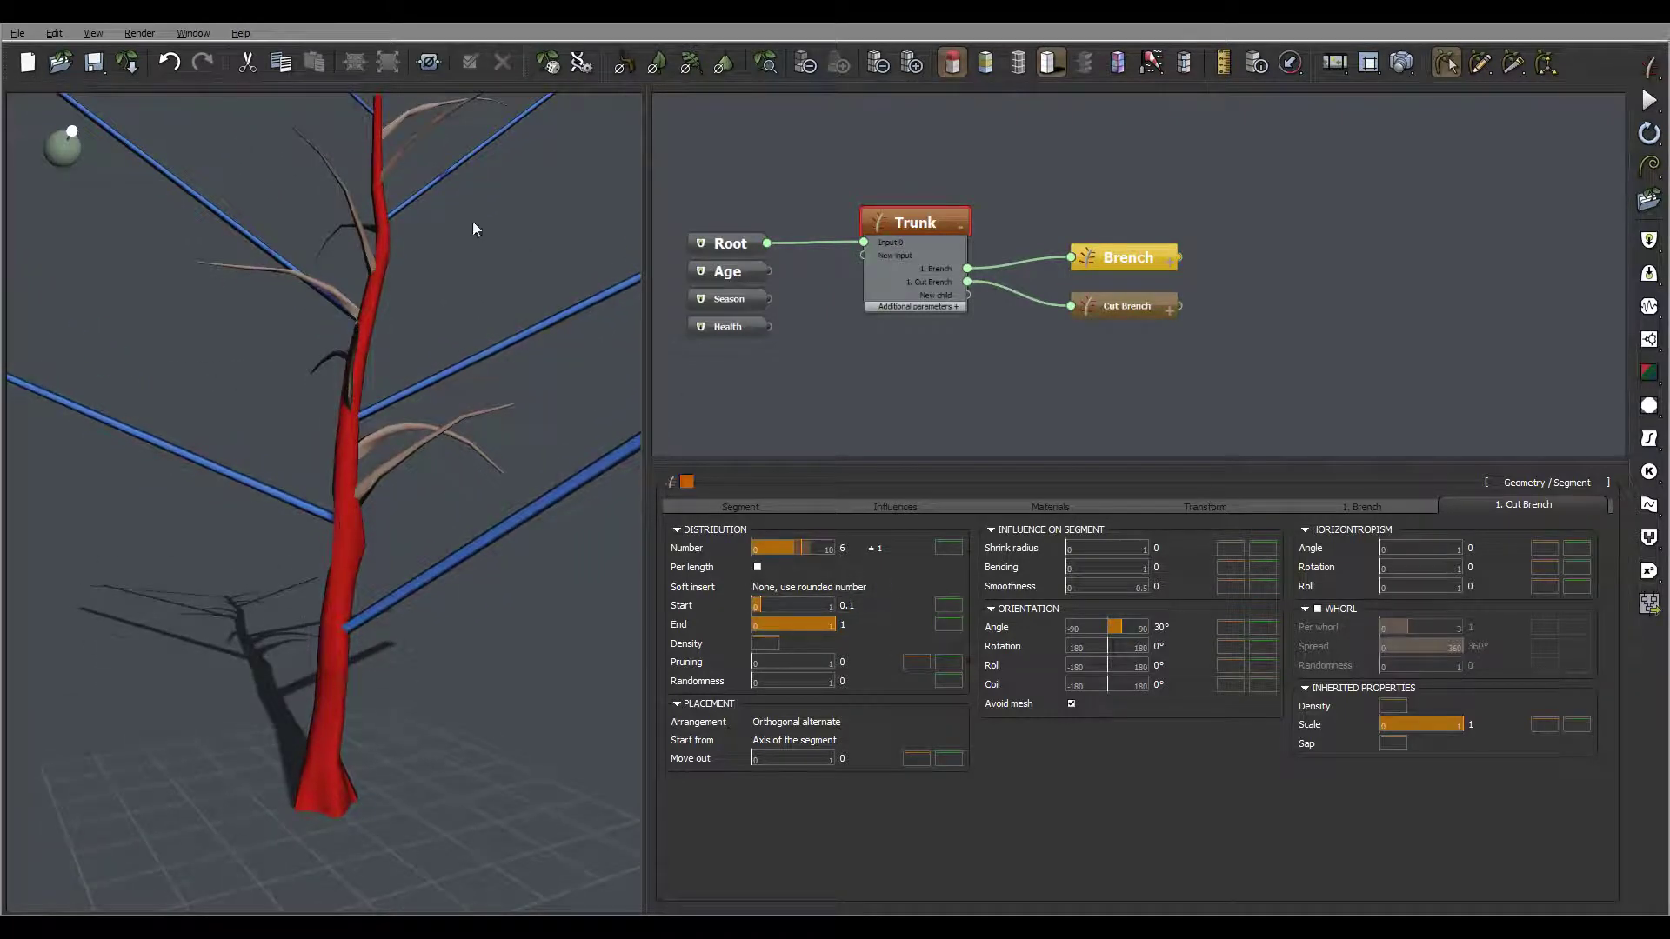
{"action": "left_click_drag", "start_coordinate": [472, 221], "coordinate": [368, 187]}
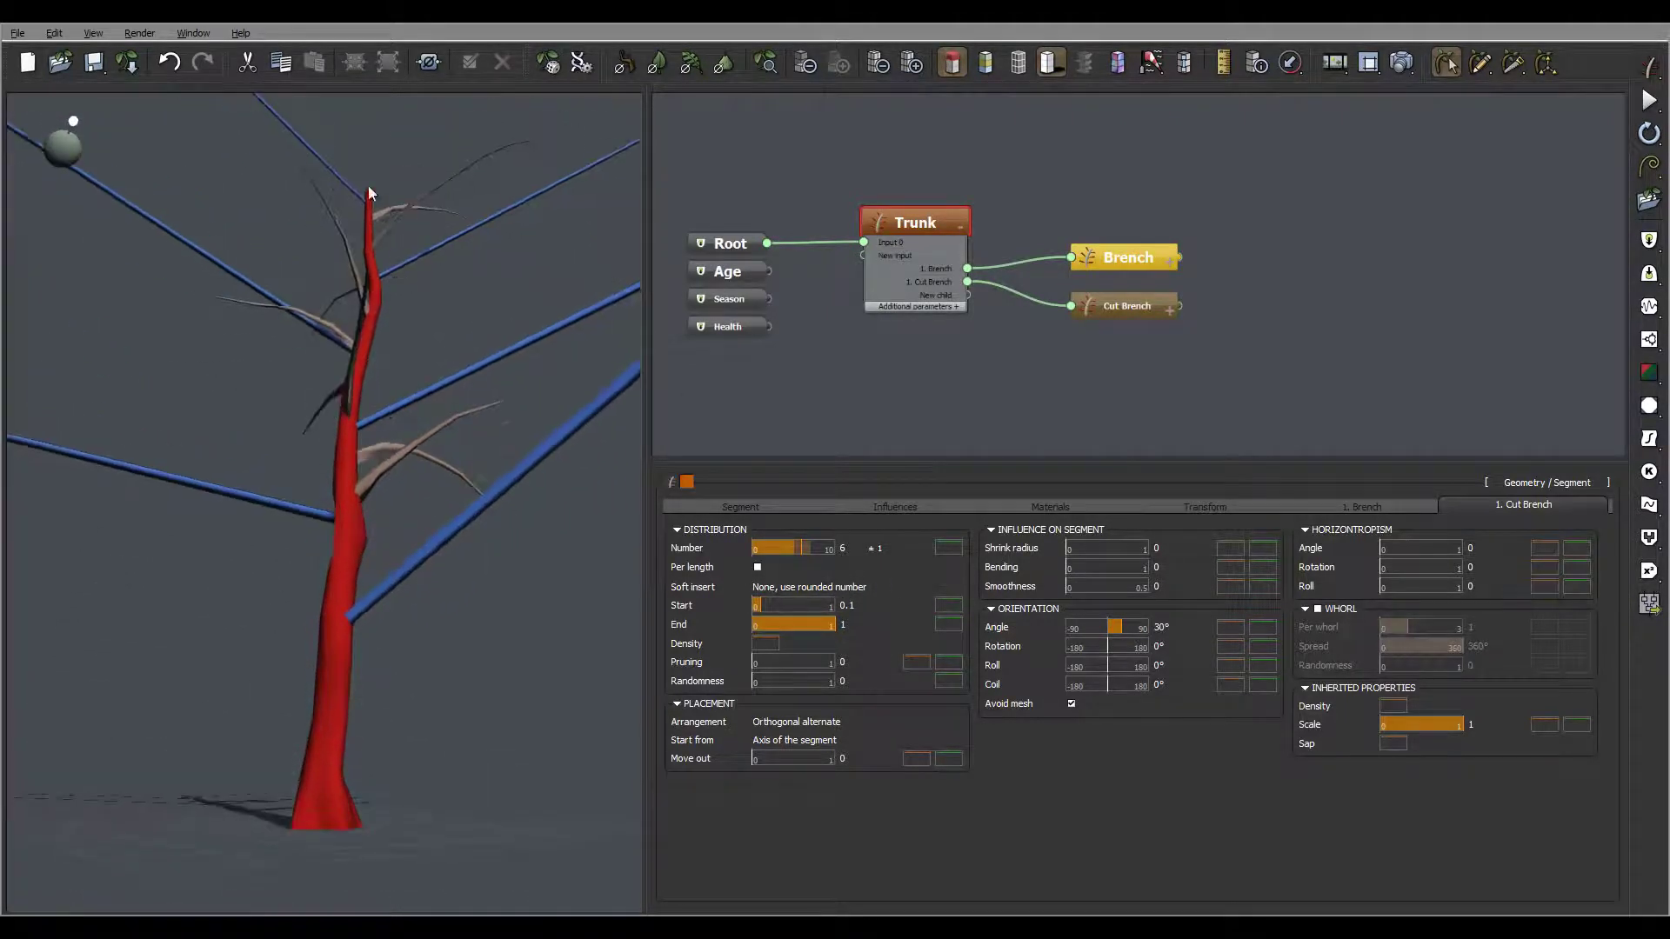
{"action": "left_click_drag", "start_coordinate": [379, 265], "coordinate": [508, 397]}
{"action": "mouse_move", "coordinate": [808, 623]}
{"action": "left_mouse_down"}
{"action": "mouse_move", "coordinate": [788, 624]}
{"action": "mouse_move", "coordinate": [803, 624]}
{"action": "left_mouse_up"}
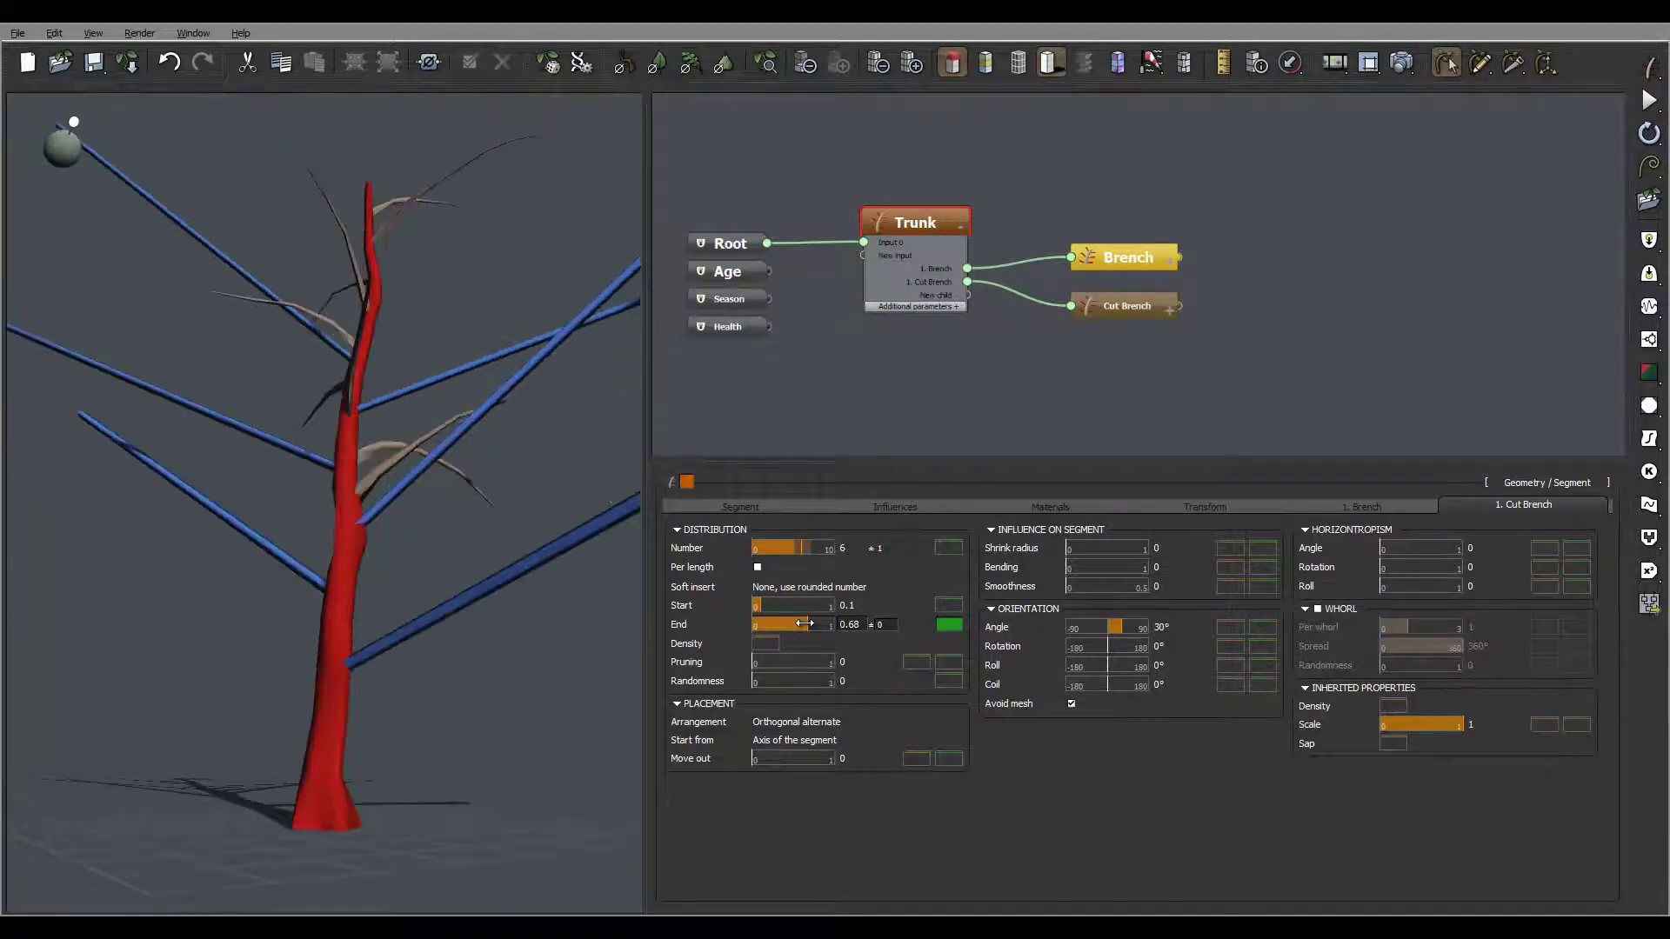
{"action": "left_click_drag", "start_coordinate": [417, 380], "coordinate": [206, 352]}
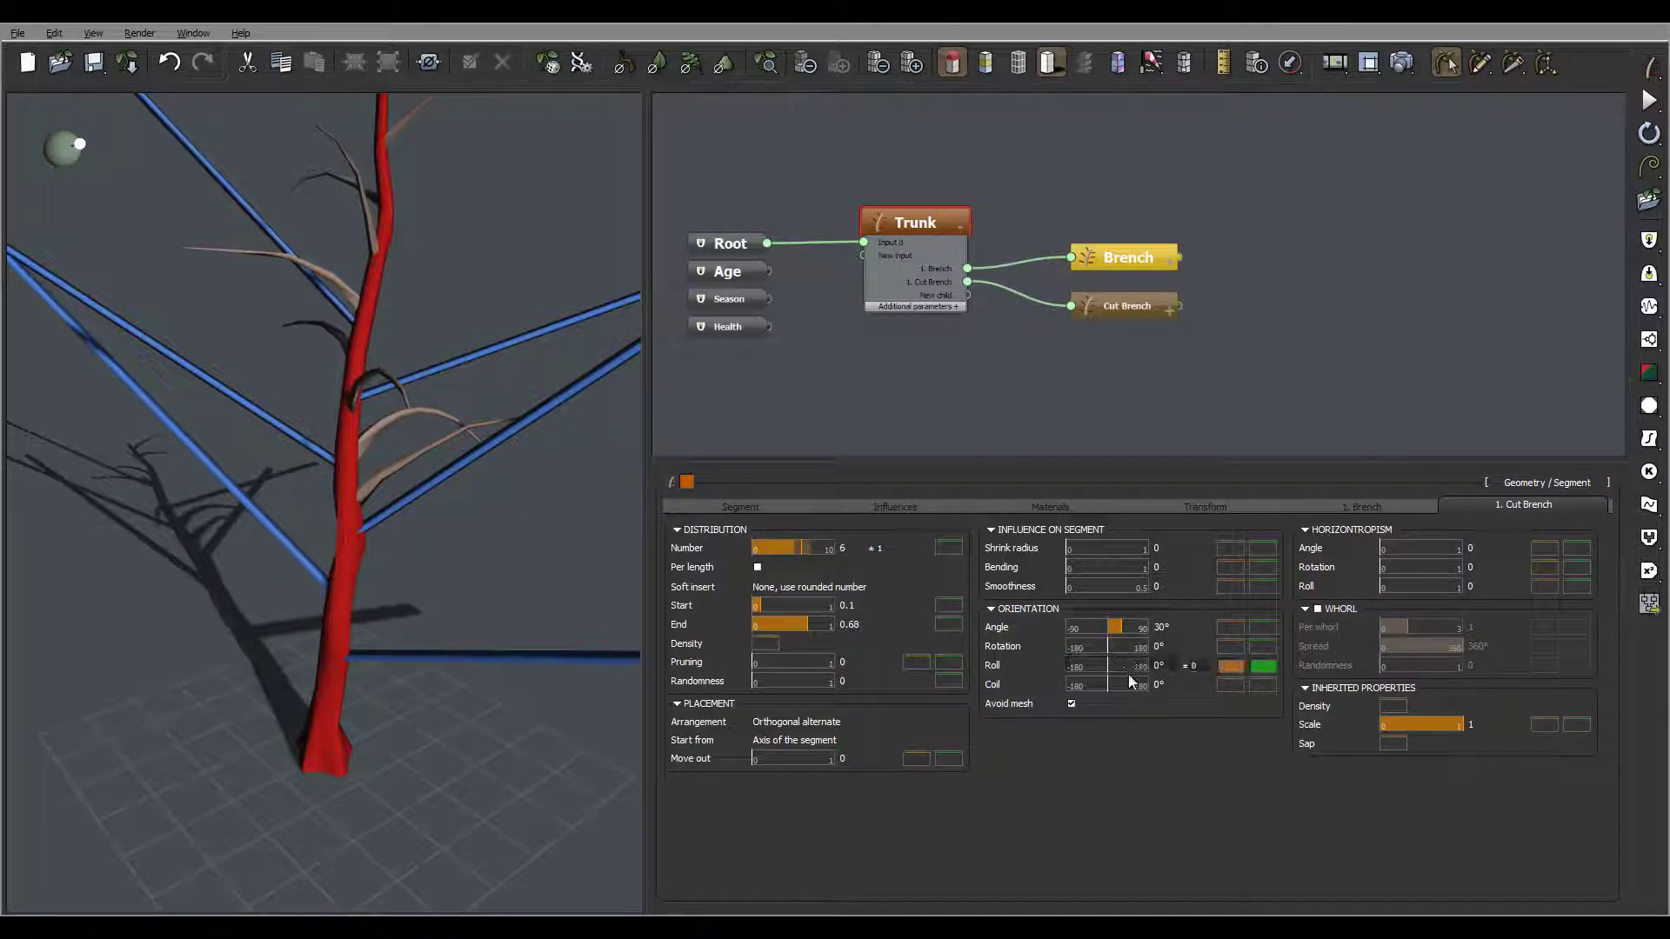
Set the coil of the Cut Brench orientation to 137° ± 3 and enable Whorl
{"action": "left_click", "coordinate": [1158, 685]}
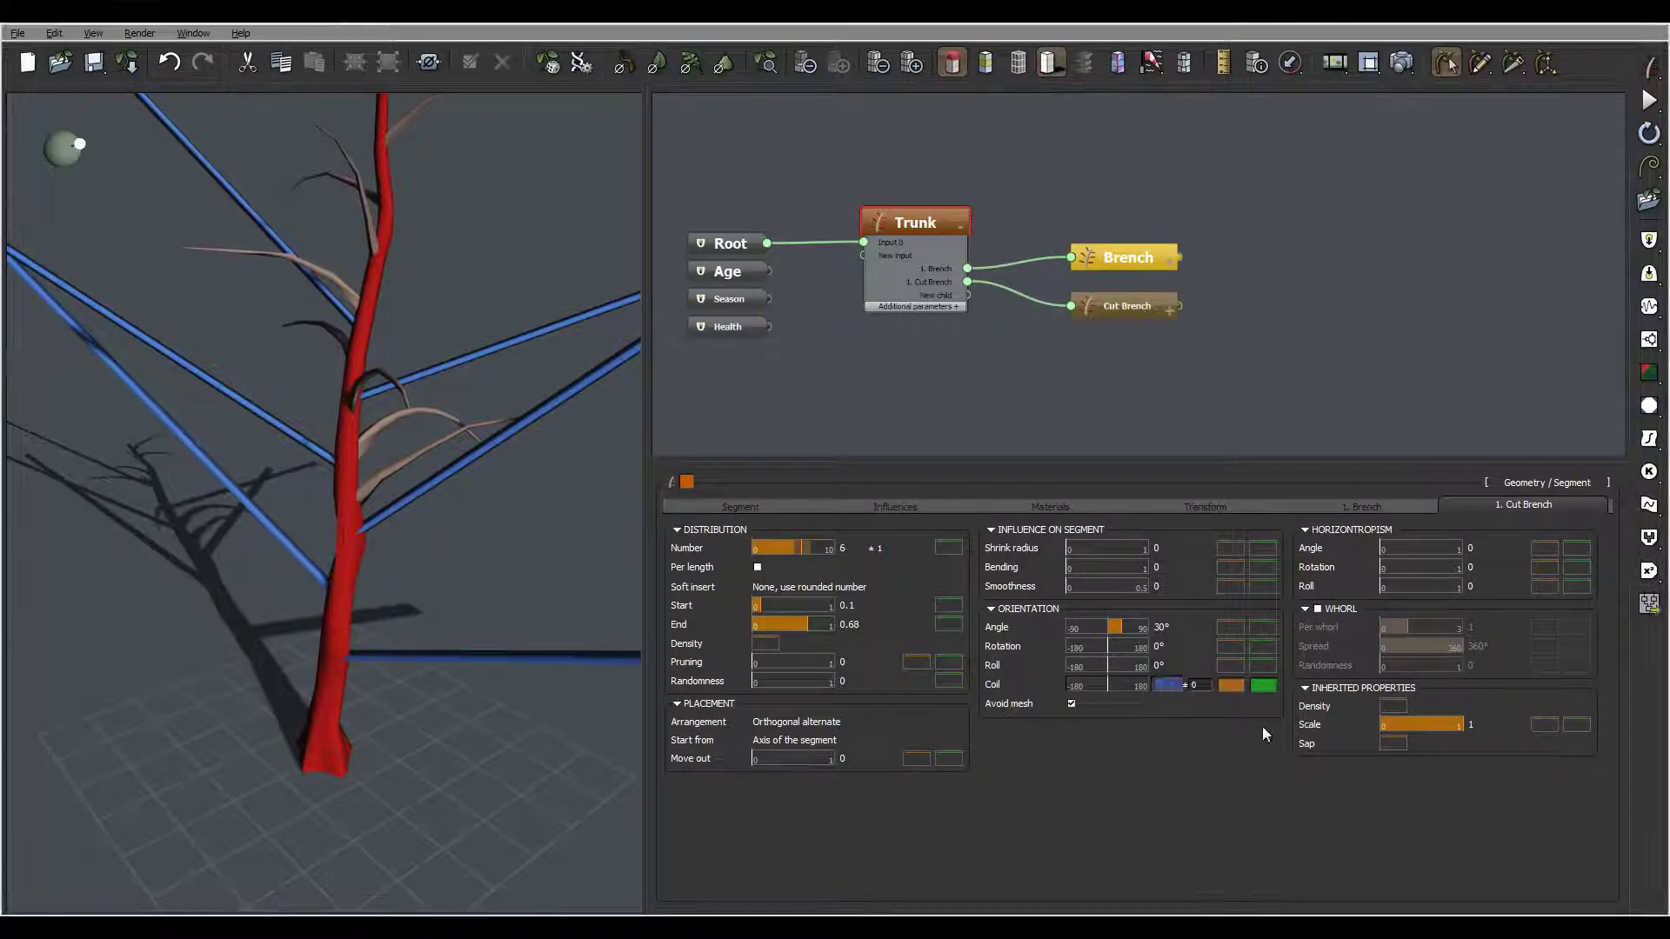
{"action": "type", "text": "137"}
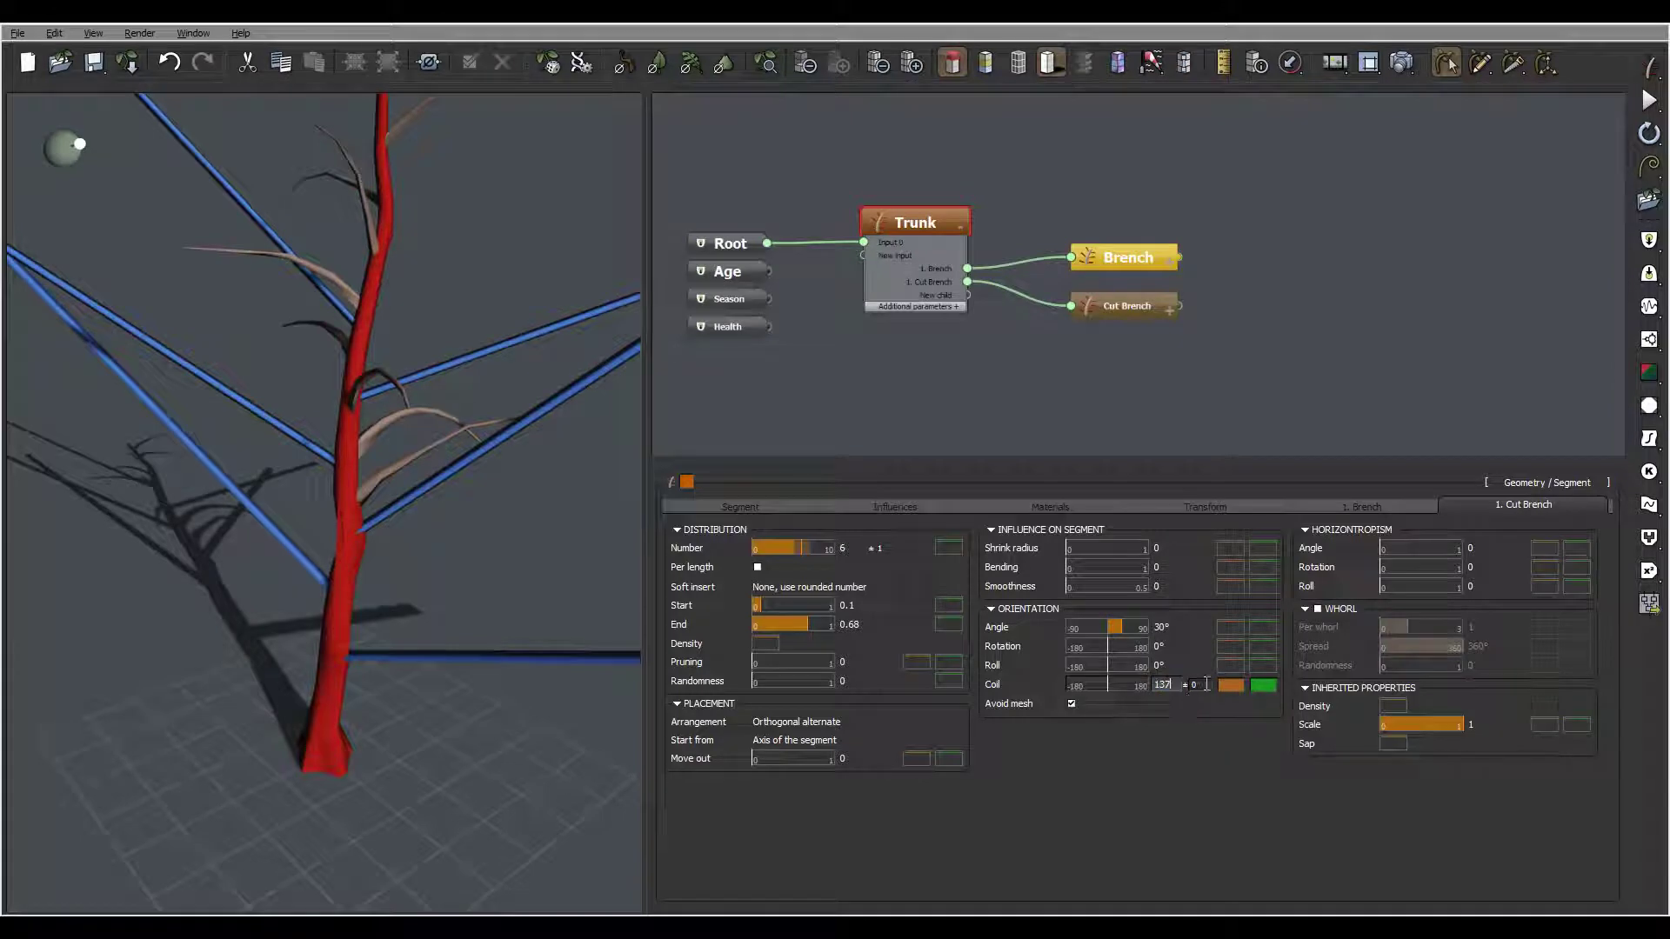
{"action": "key", "text": "Tab"}
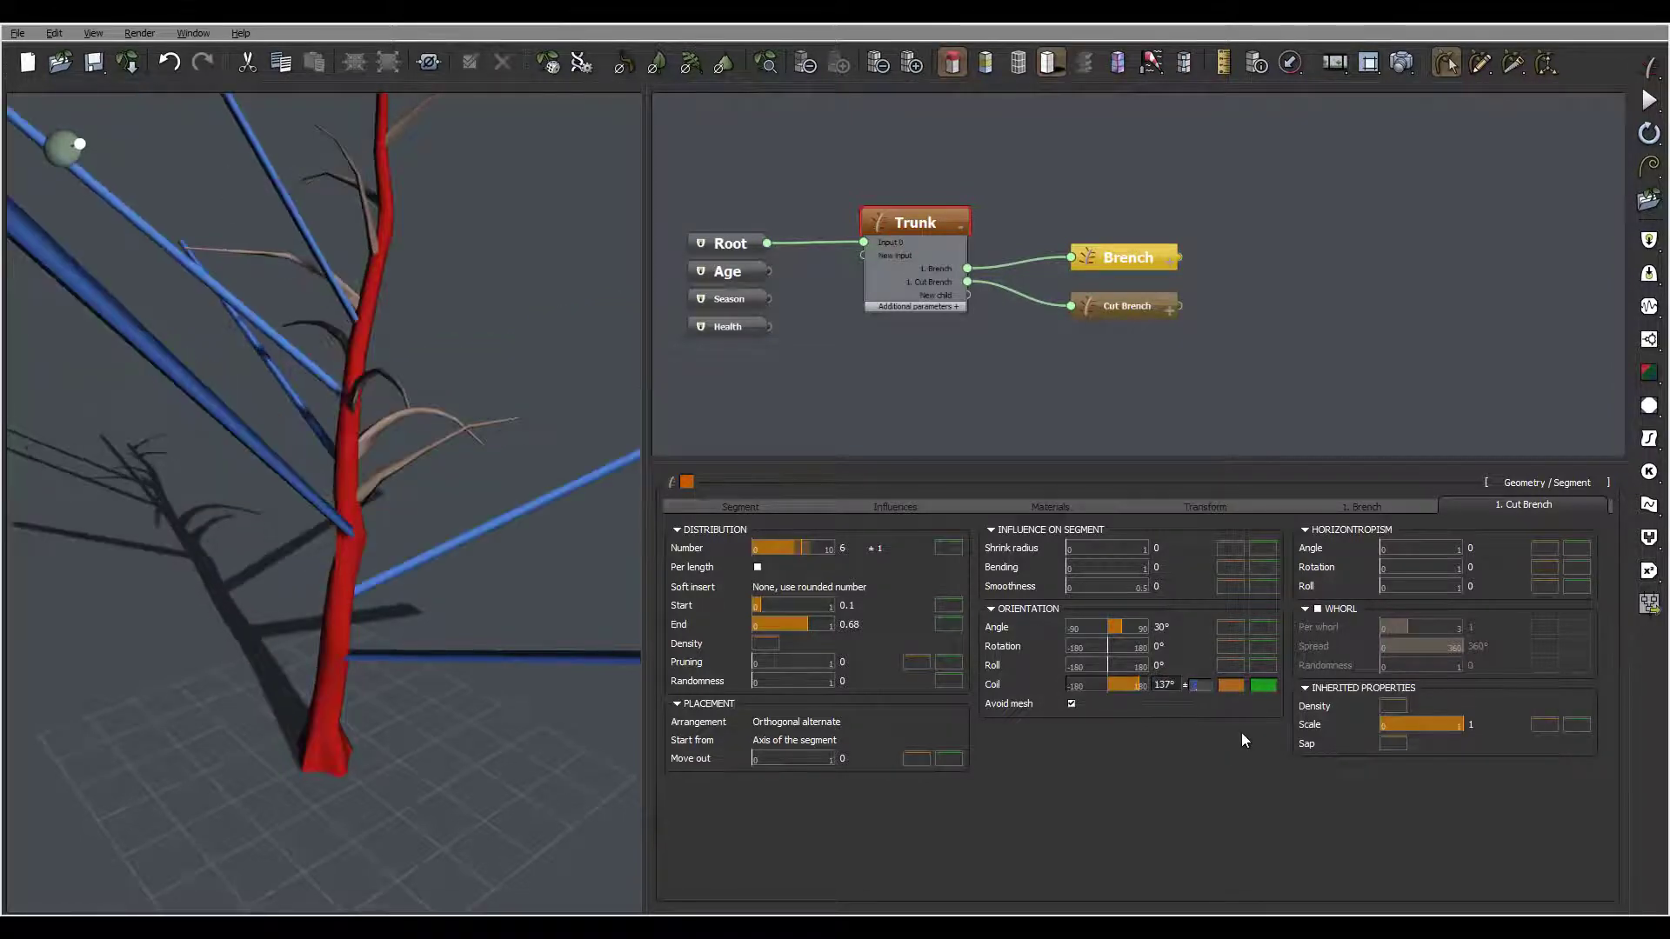
{"action": "type", "text": "3"}
{"action": "key", "text": "Return"}
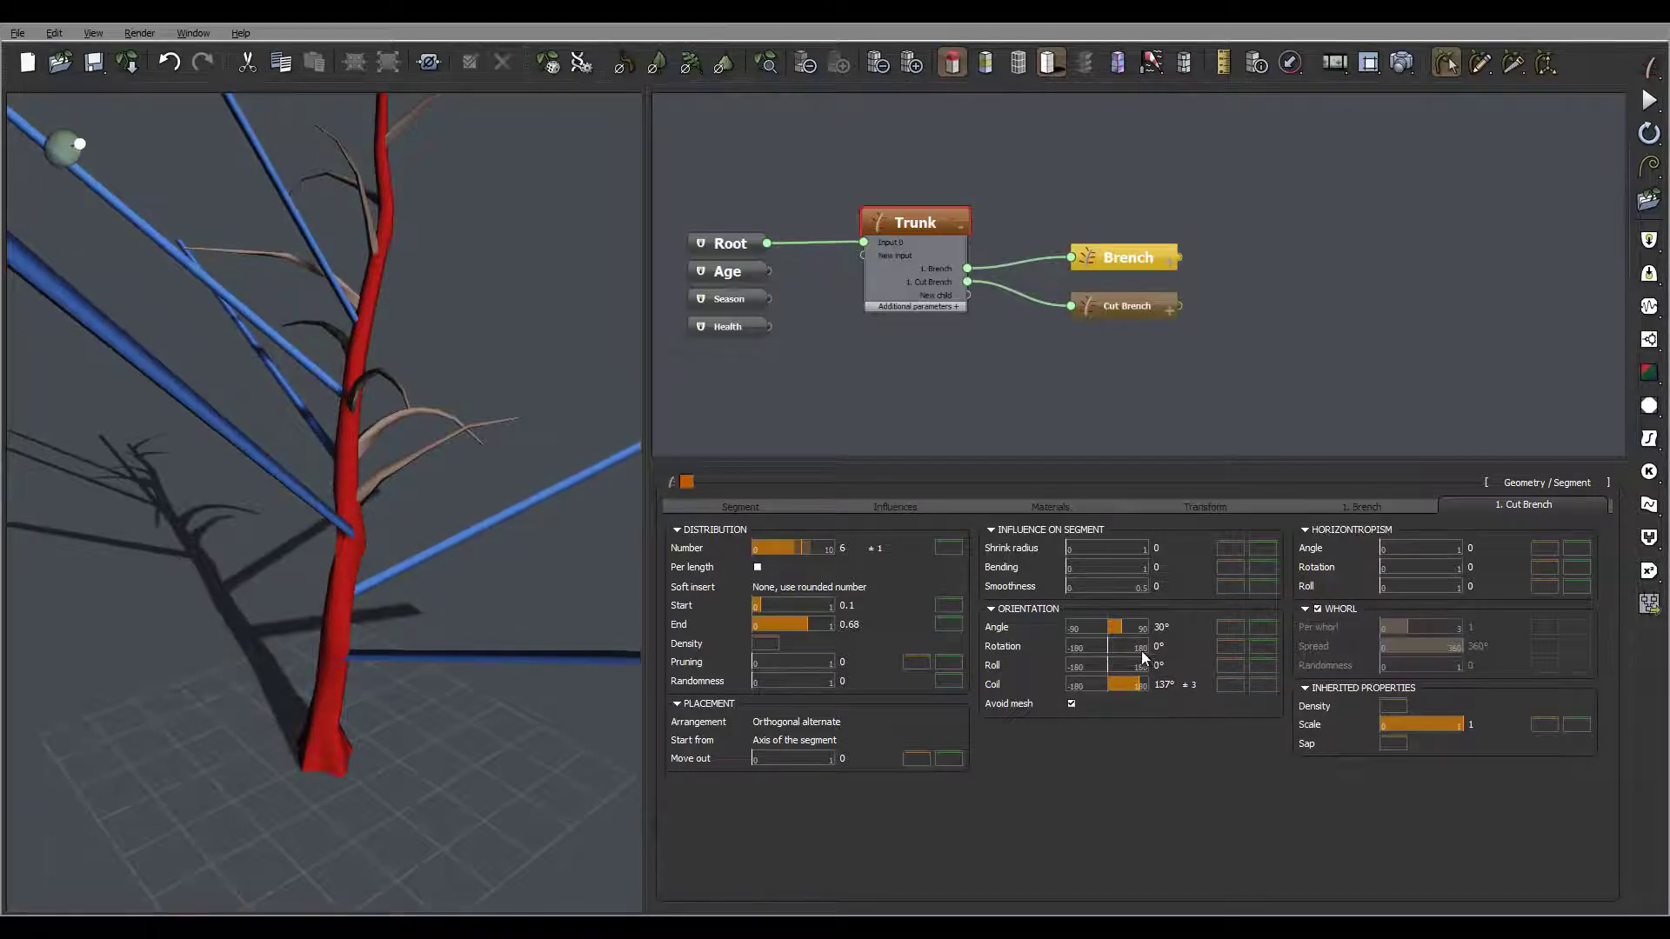
{"action": "left_click_drag", "start_coordinate": [577, 458], "coordinate": [706, 407]}
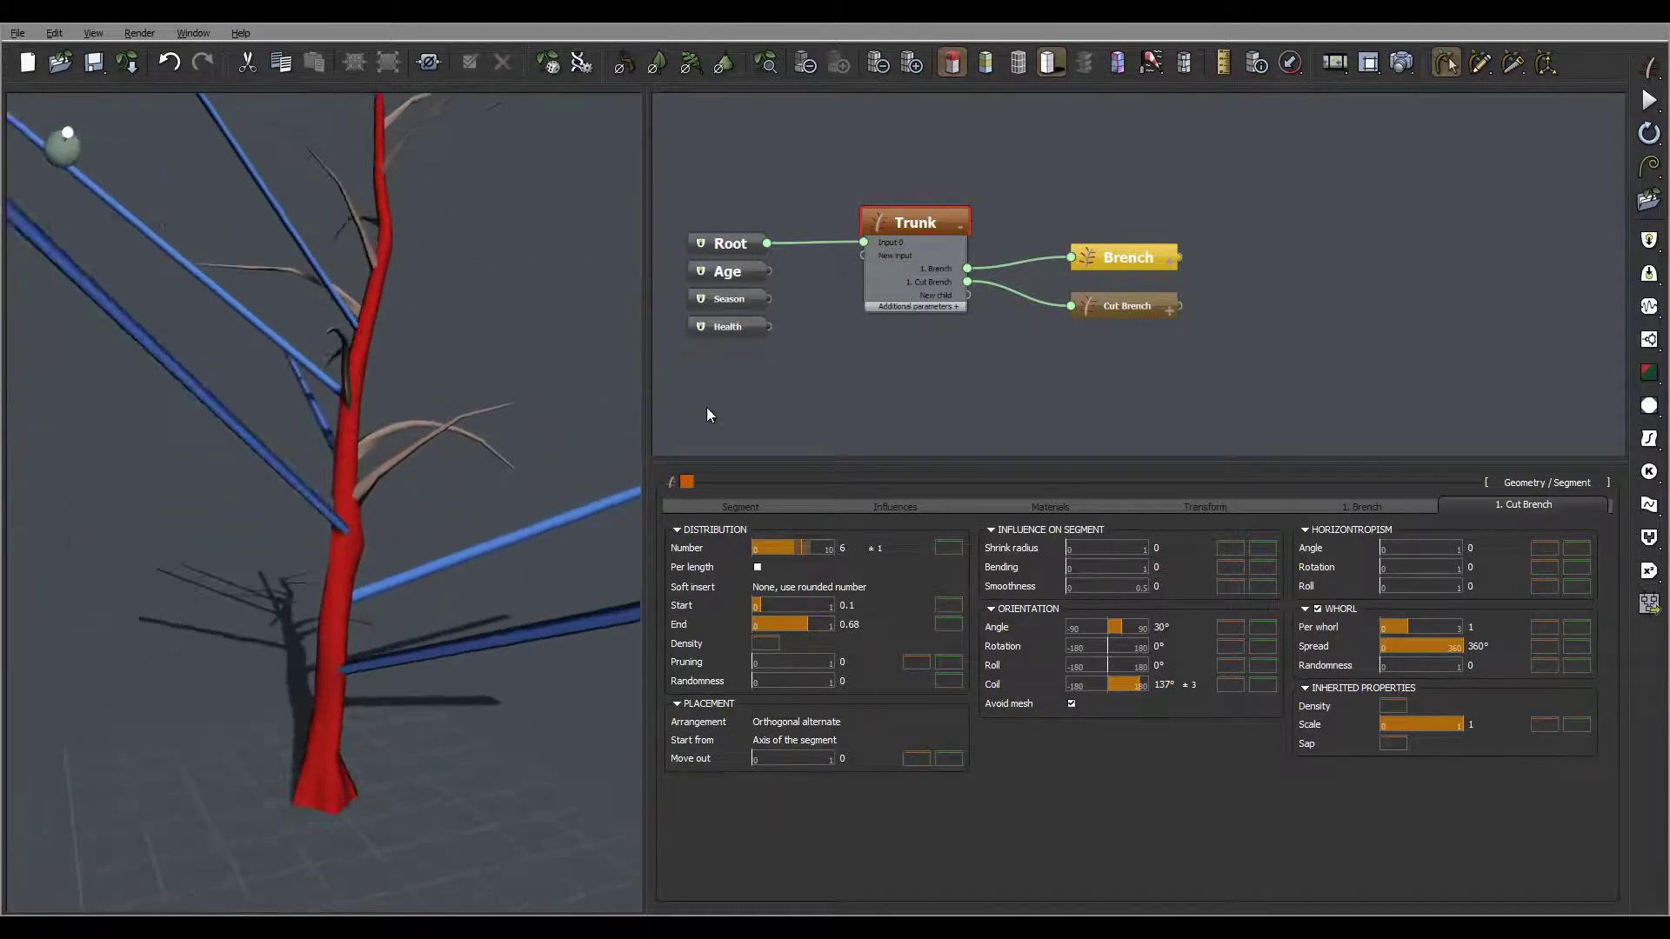
Set the segment length of the Cut Brench node to 1 ± 0.5
{"action": "left_click", "coordinate": [1124, 306]}
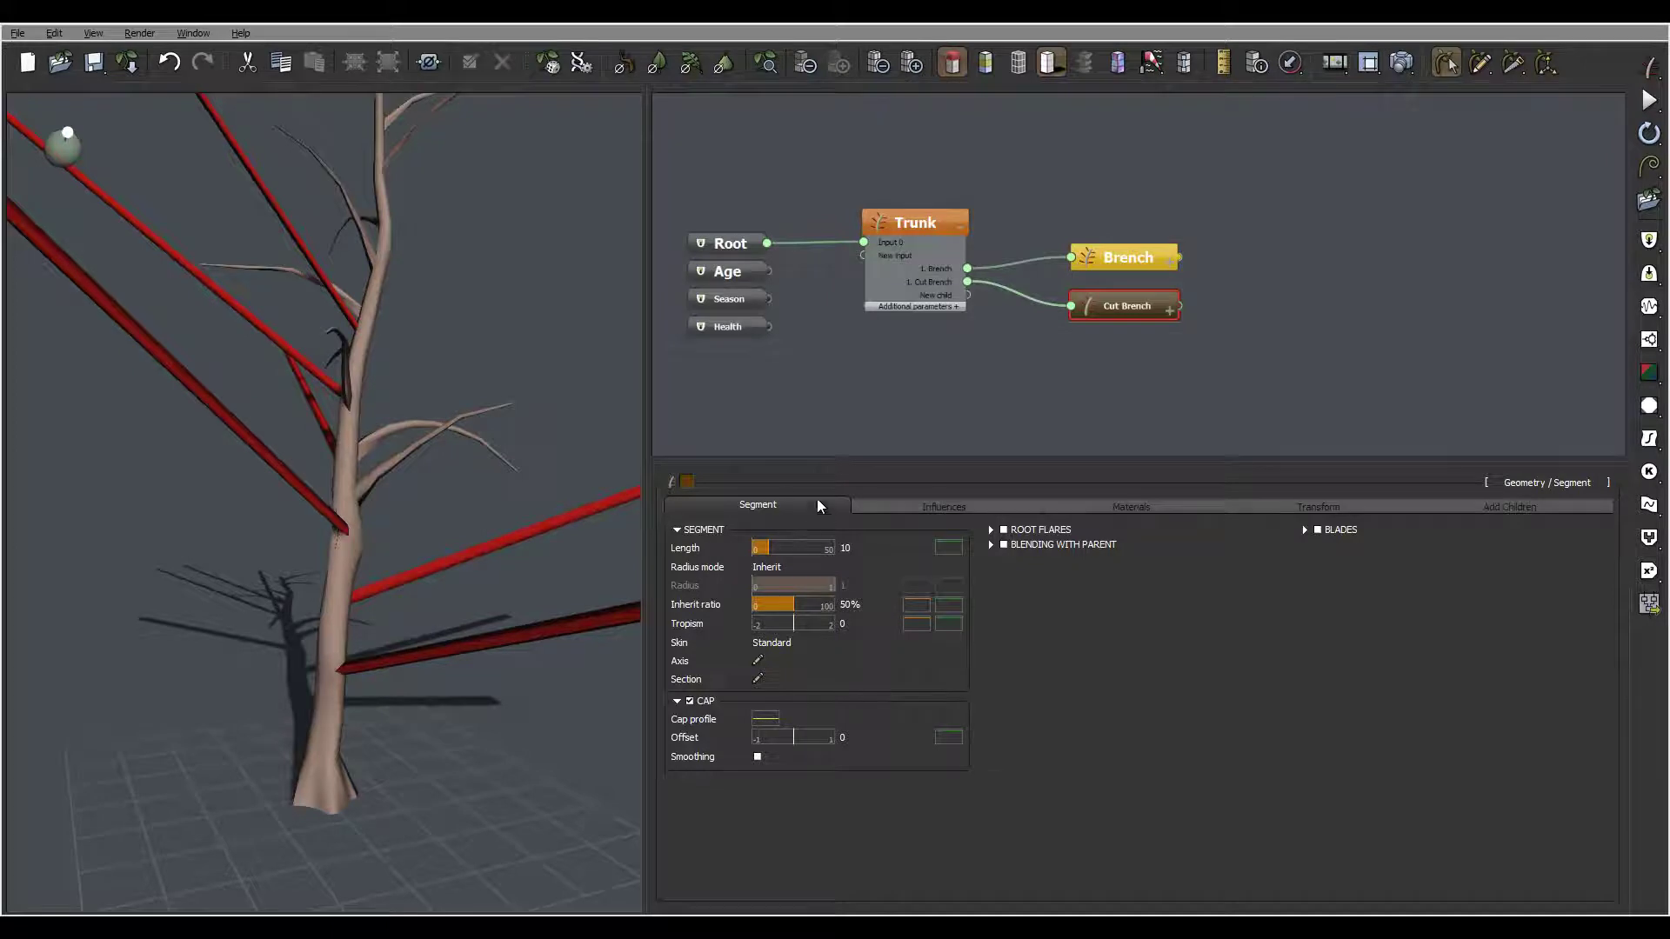
{"action": "mouse_move", "coordinate": [297, 511]}
{"action": "left_mouse_down"}
{"action": "mouse_move", "coordinate": [265, 504]}
{"action": "mouse_move", "coordinate": [300, 508]}
{"action": "left_mouse_up"}
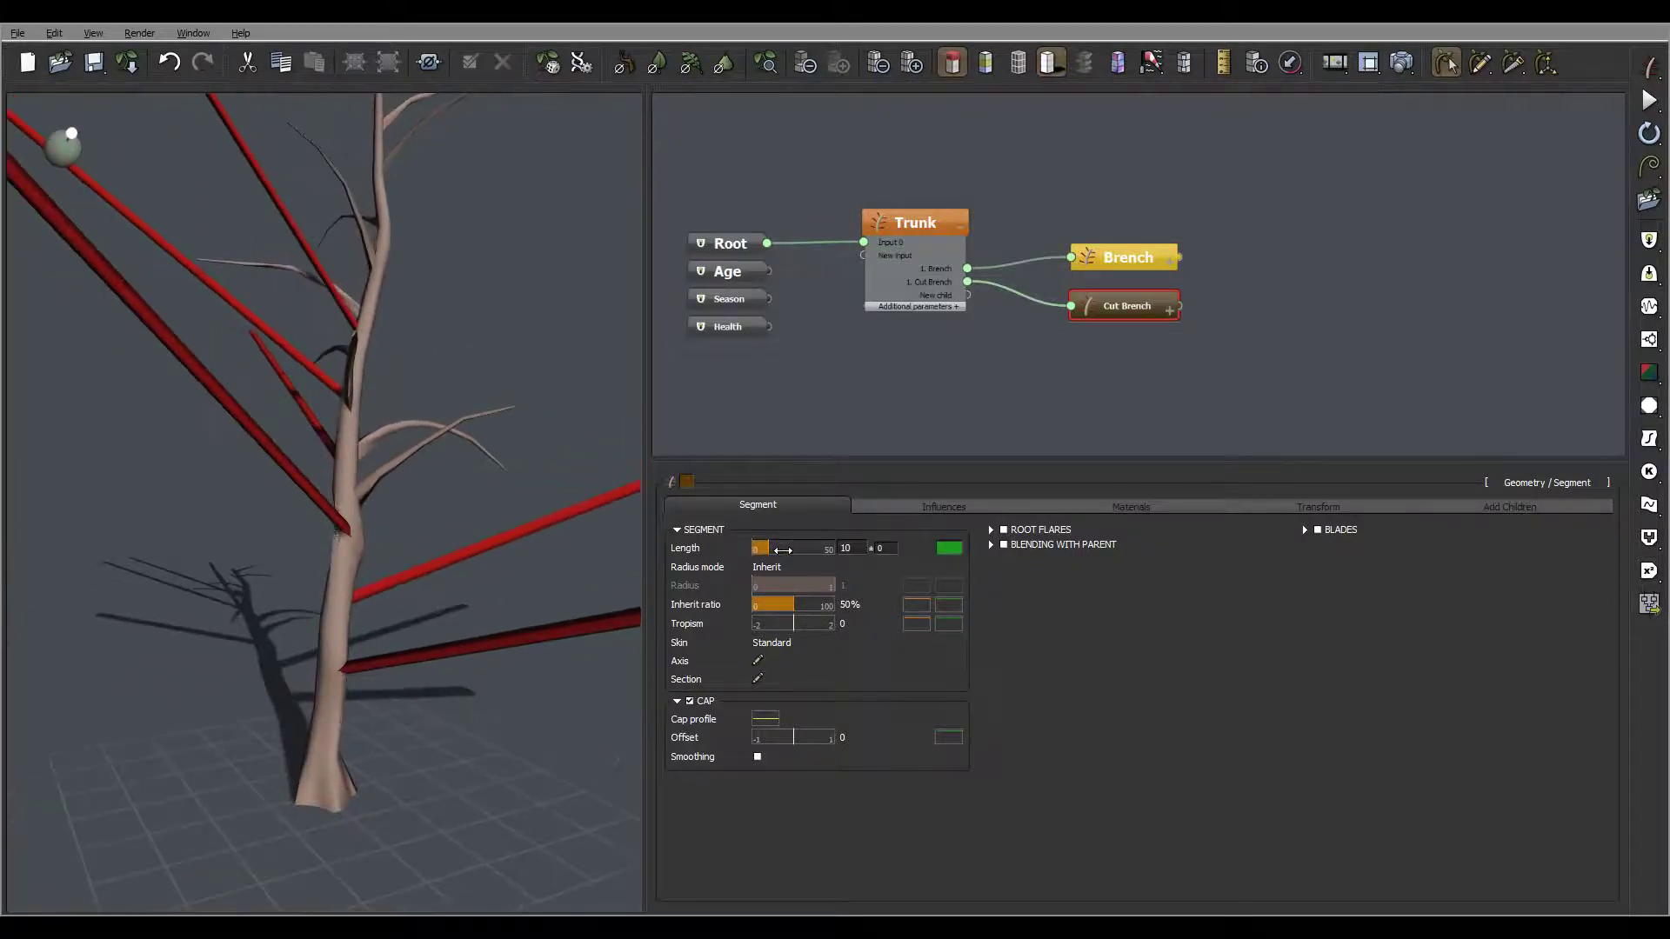
{"action": "double_click", "coordinate": [847, 547]}
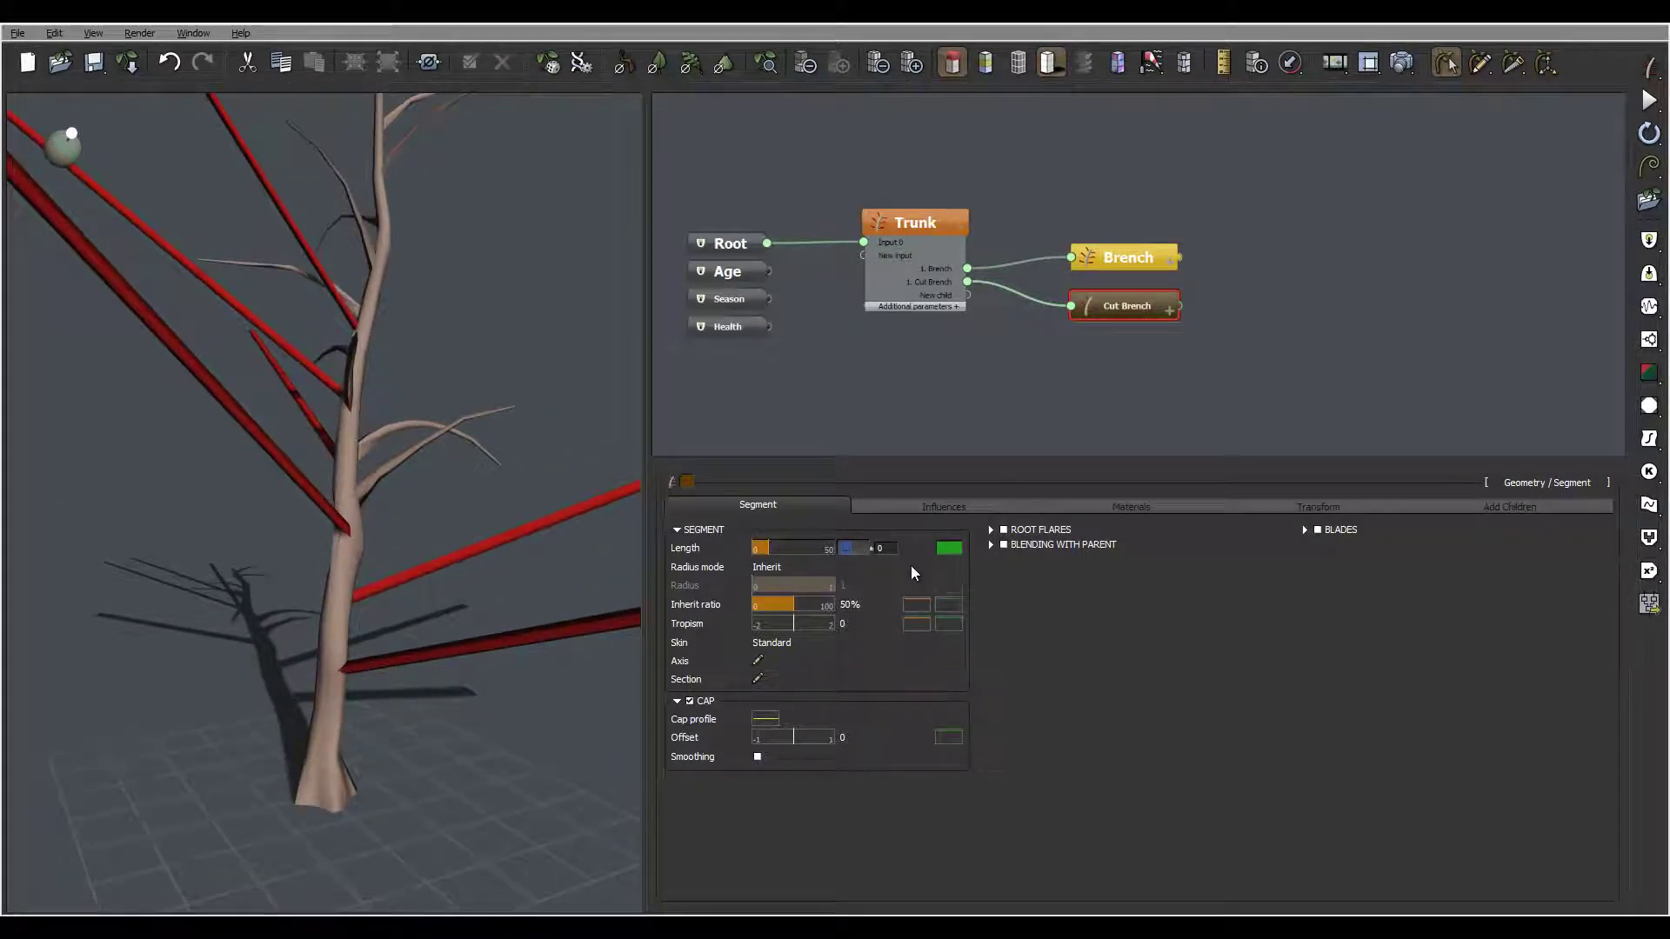
{"action": "type", "text": "1"}
{"action": "key", "text": "Tab"}
{"action": "key", "text": "Return"}
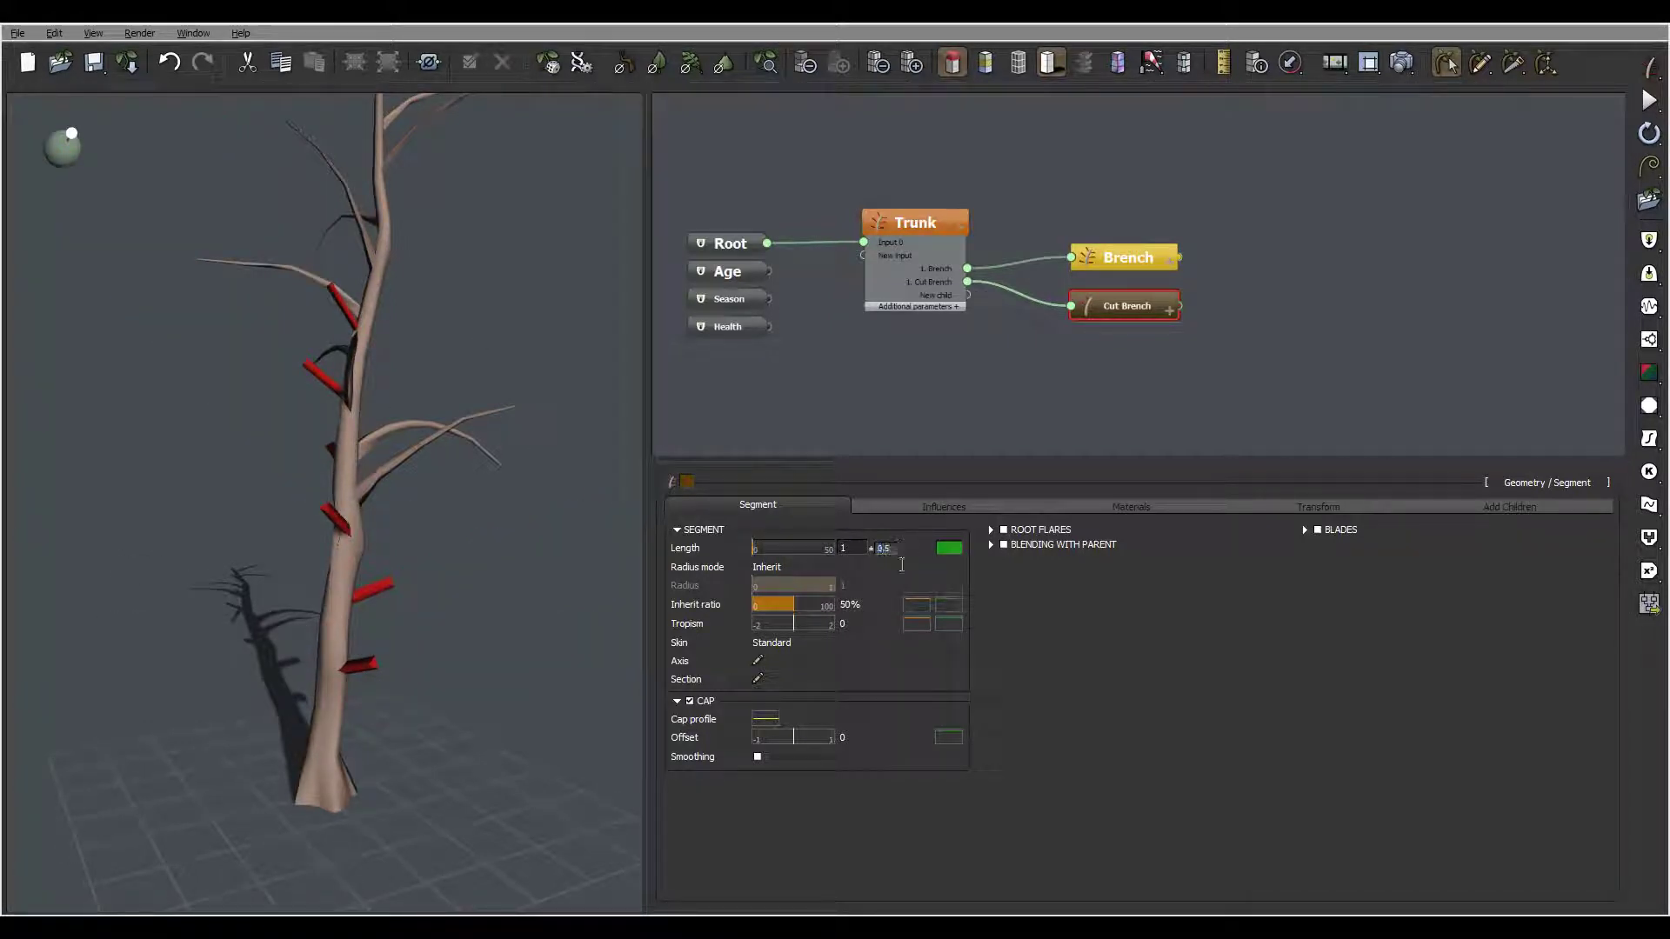
Taper the Cut Brench radius by lowering the end of its inherit ratio profile curve to about 0.6
{"action": "left_click_drag", "start_coordinate": [372, 435], "coordinate": [290, 423]}
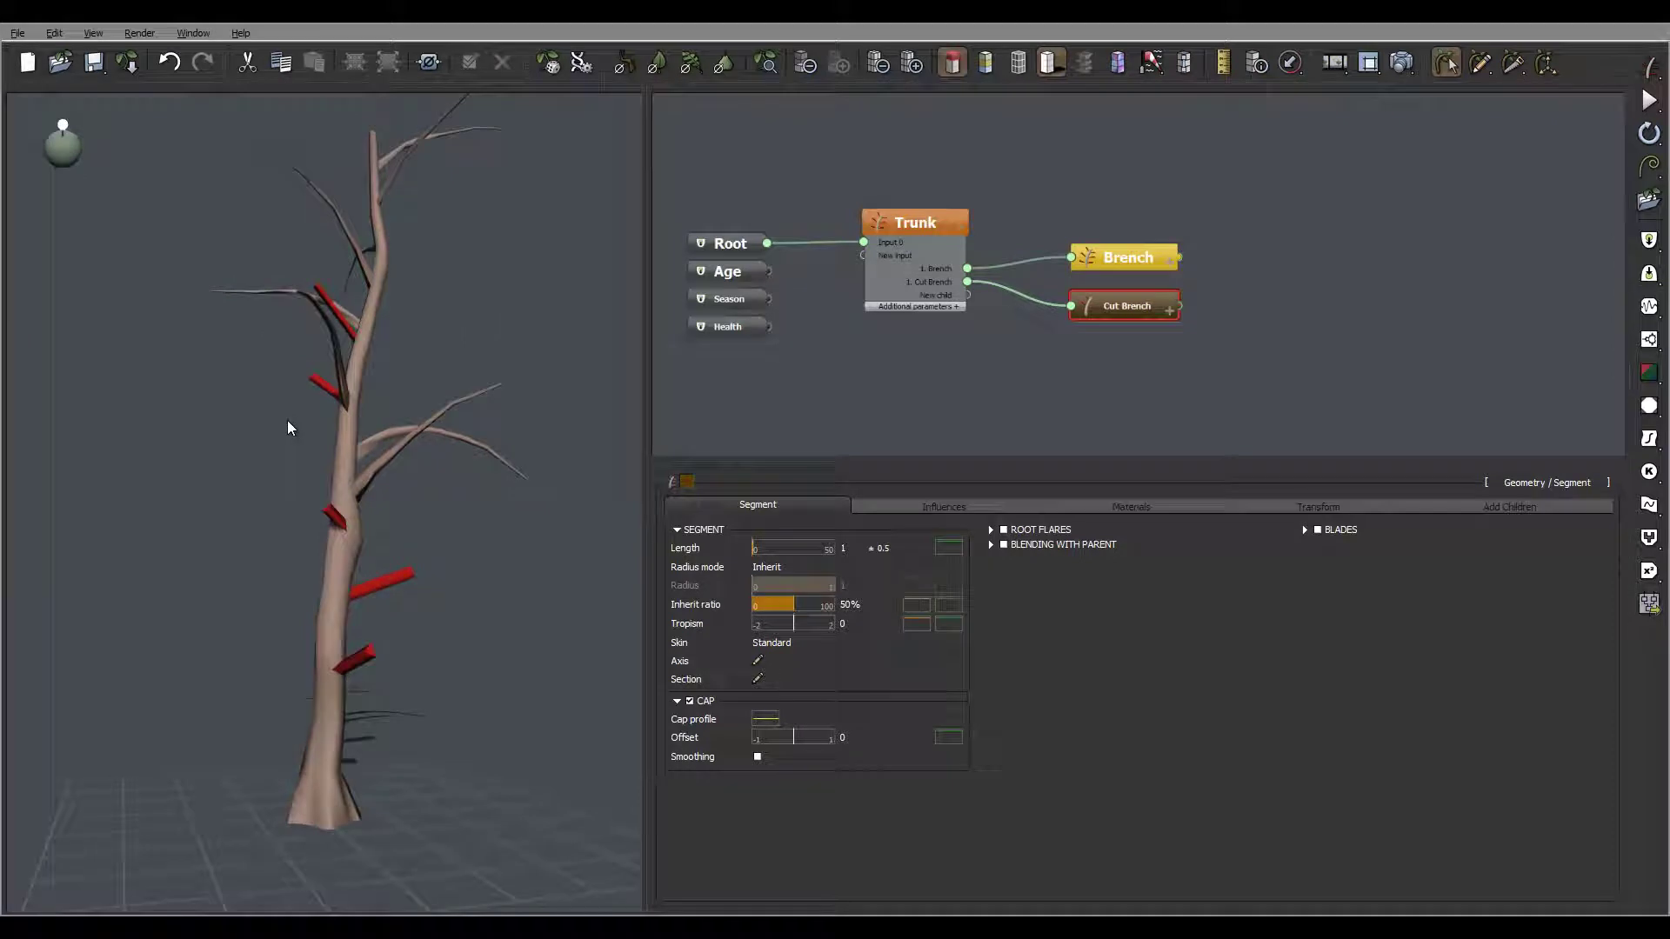
{"action": "left_click_drag", "start_coordinate": [225, 522], "coordinate": [410, 578]}
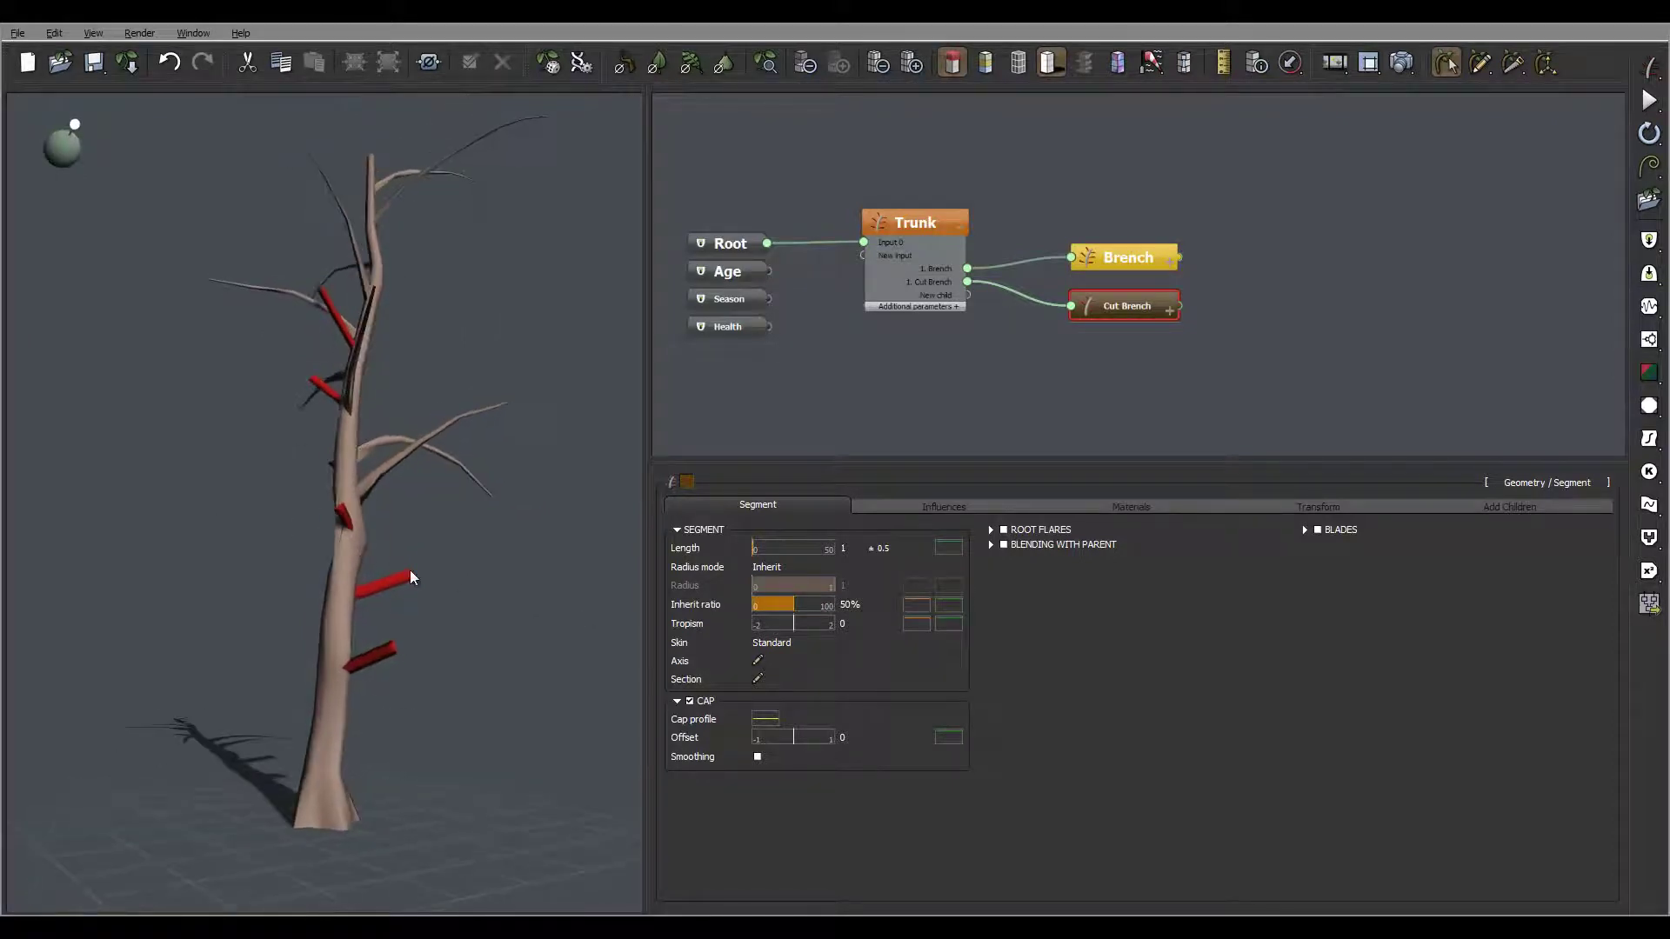
{"action": "left_click", "coordinate": [916, 605]}
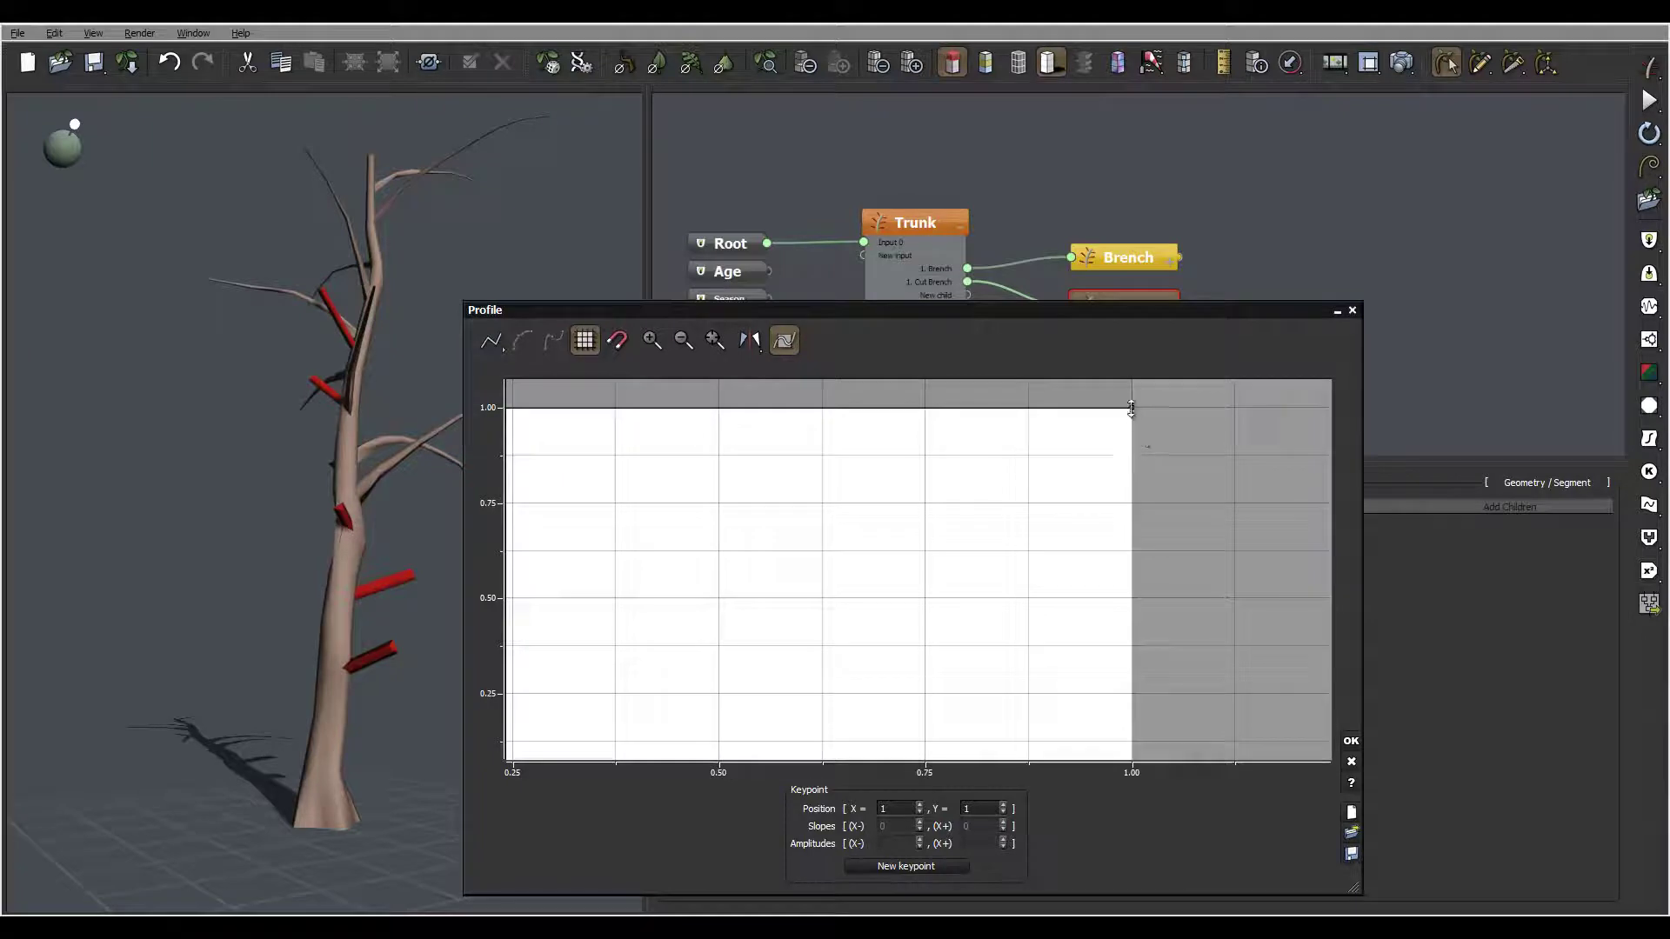
{"action": "left_click_drag", "start_coordinate": [1132, 407], "coordinate": [1135, 561]}
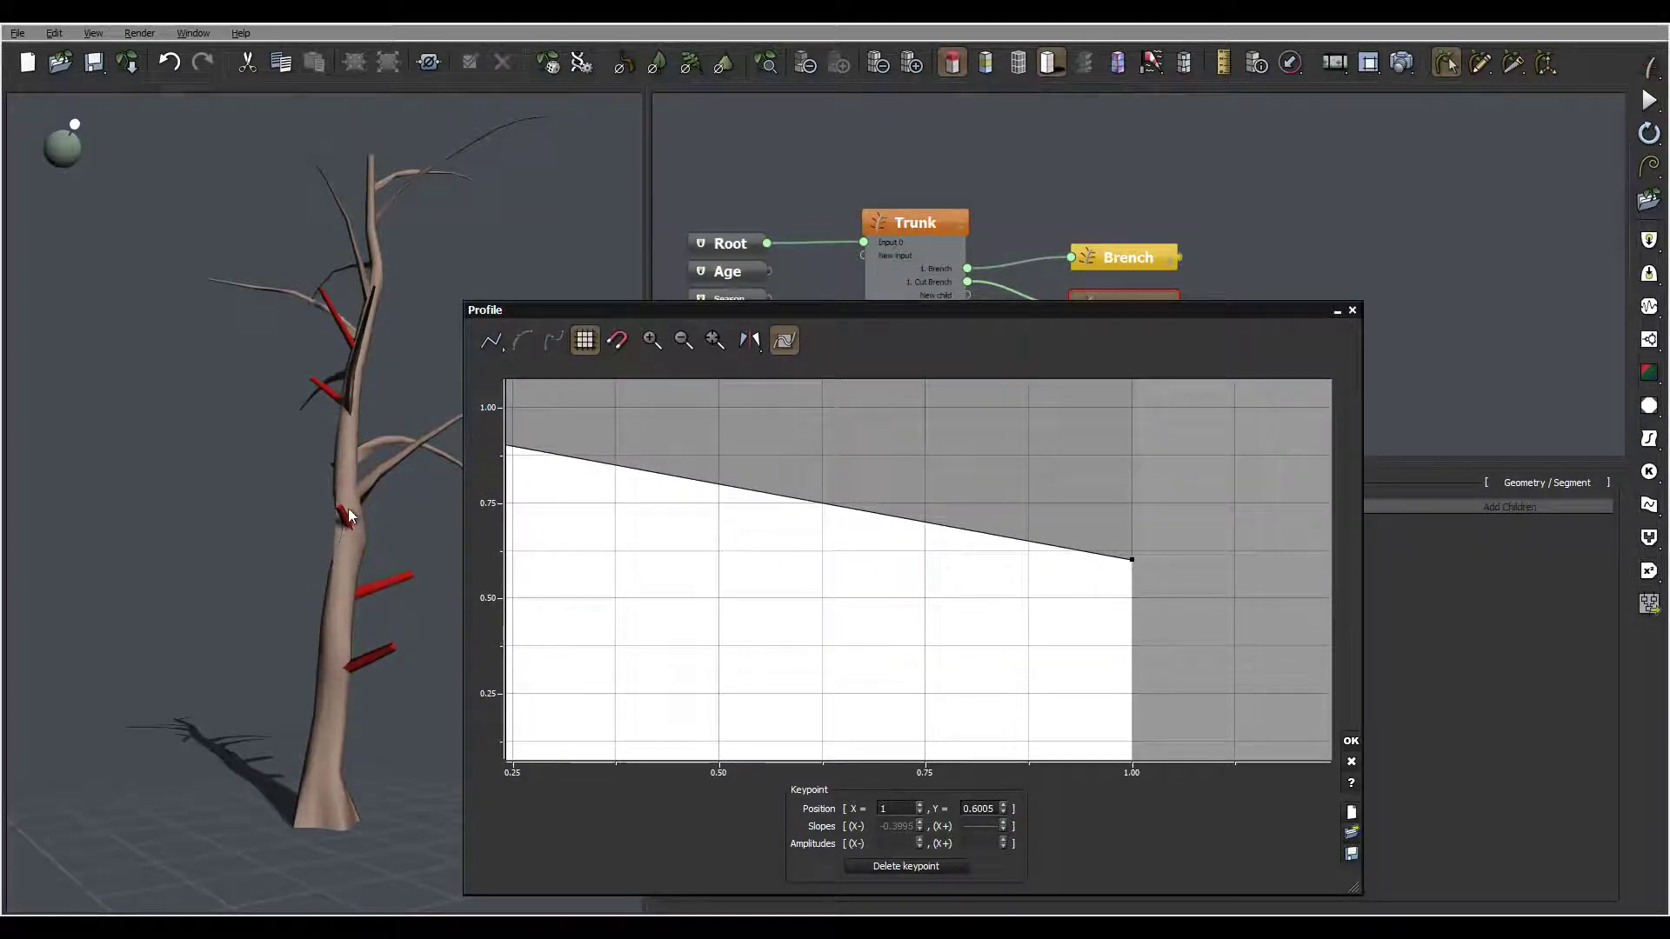
{"action": "left_click", "coordinate": [1351, 740]}
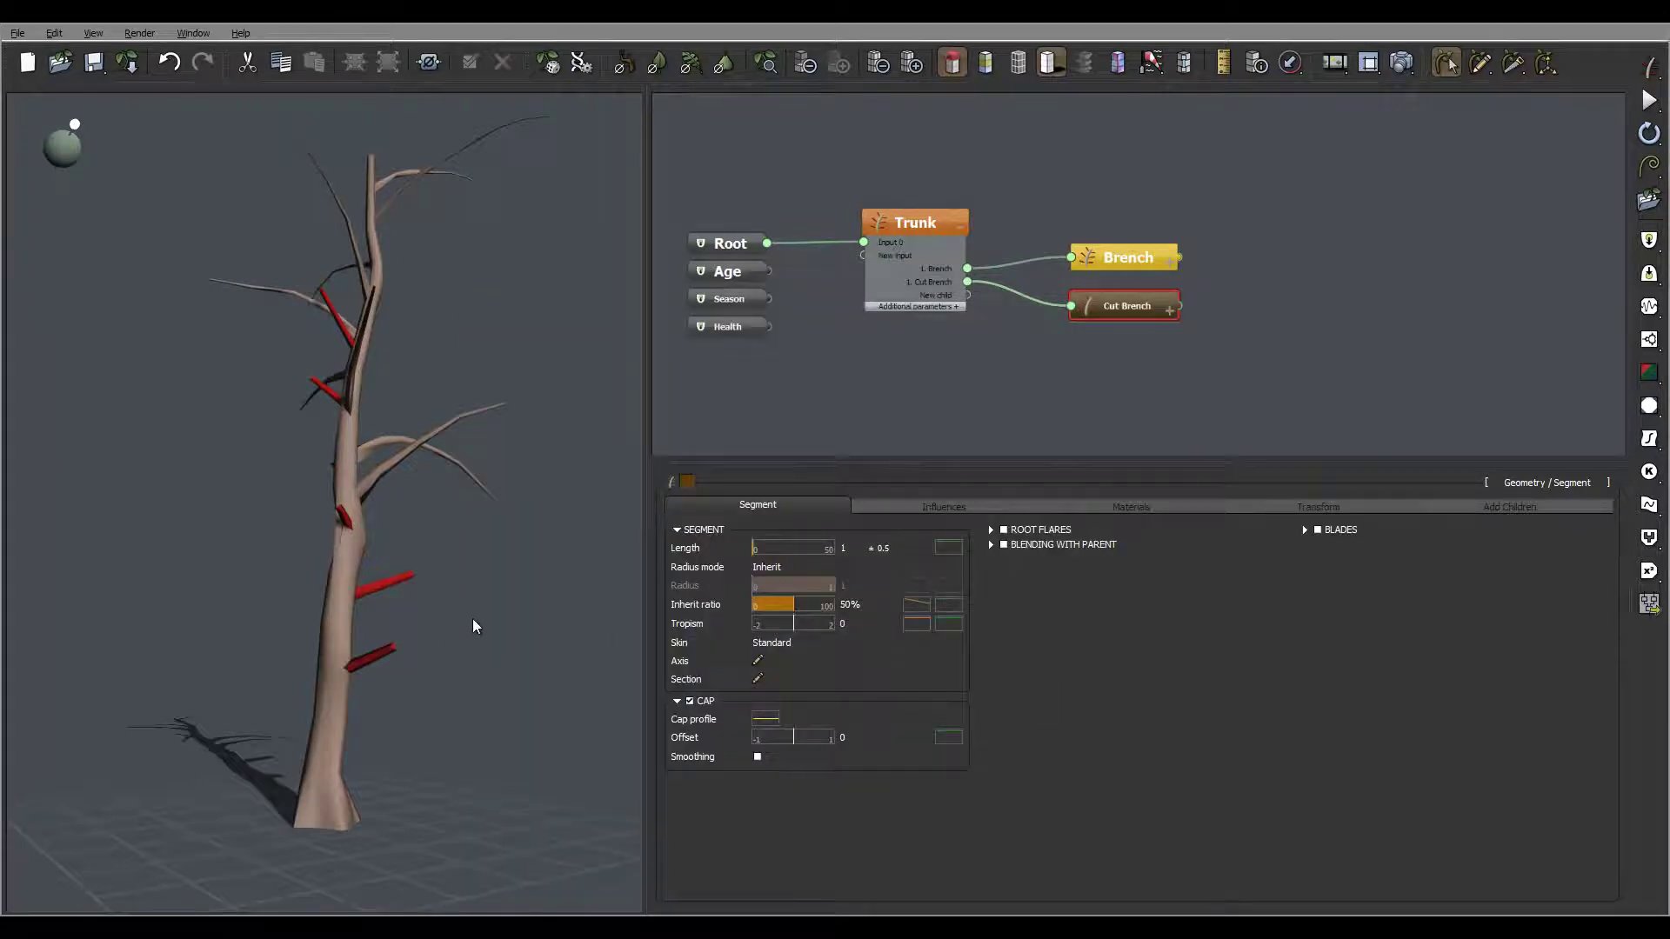
Shape the Cut Brench cap profile with a keypoint at about X 0.13, Y 0.33 and lower the curve's end to about 0.31
{"action": "mouse_move", "coordinate": [472, 618]}
{"action": "left_mouse_down"}
{"action": "mouse_move", "coordinate": [414, 621]}
{"action": "mouse_move", "coordinate": [453, 623]}
{"action": "left_mouse_up"}
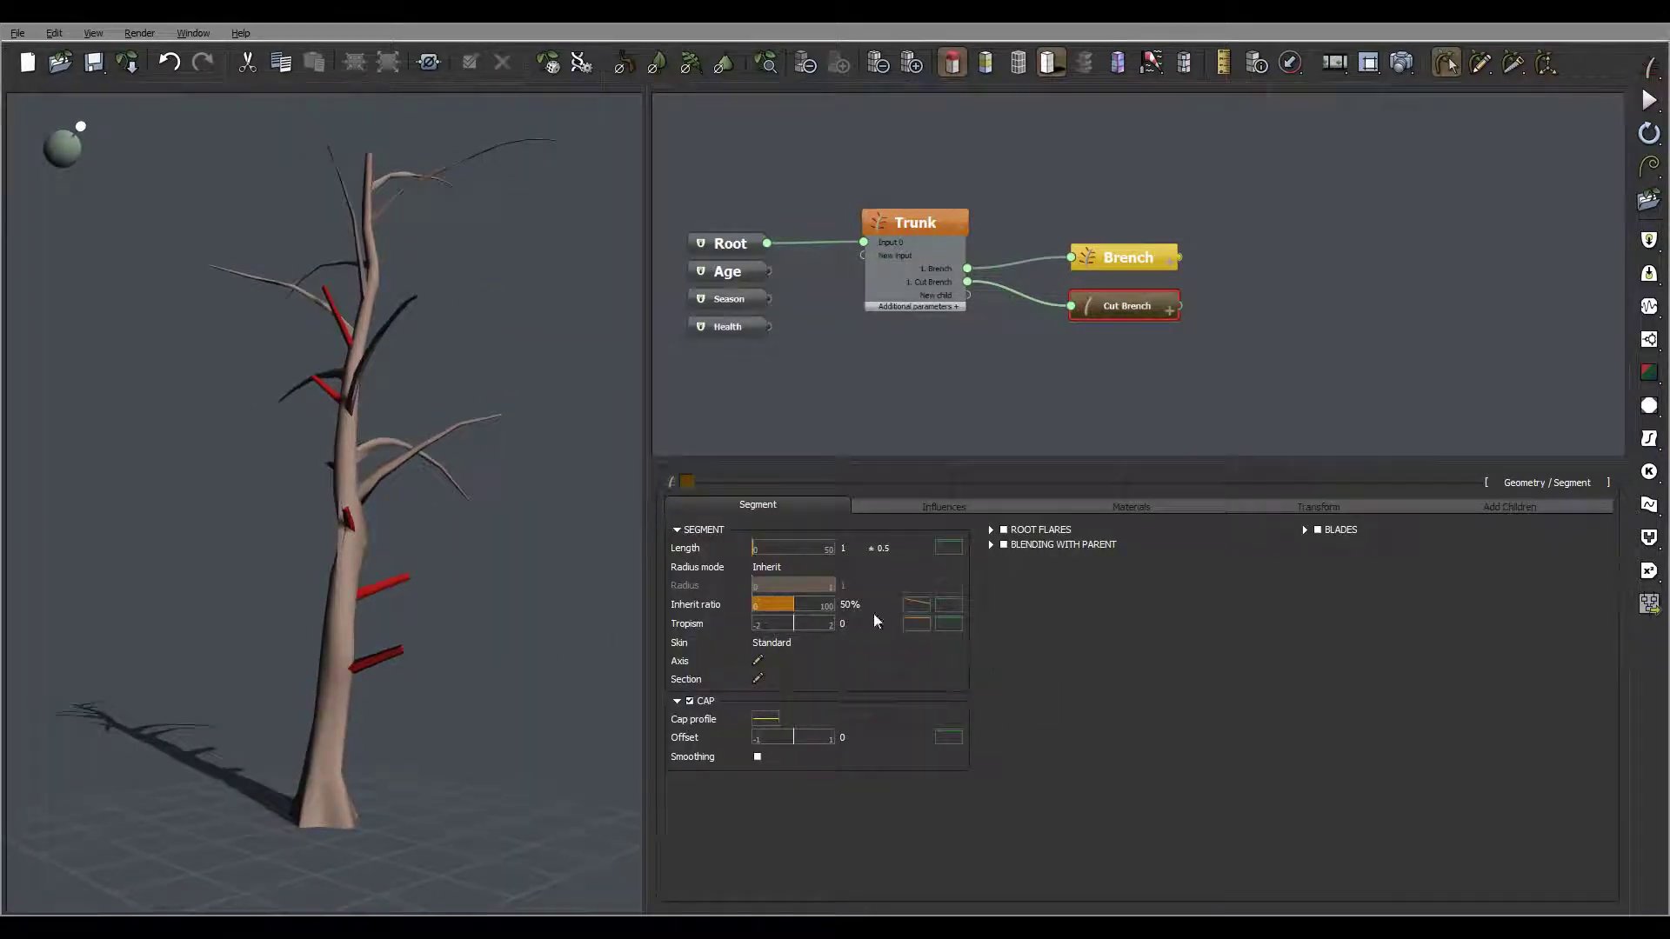
{"action": "left_click", "coordinate": [765, 721]}
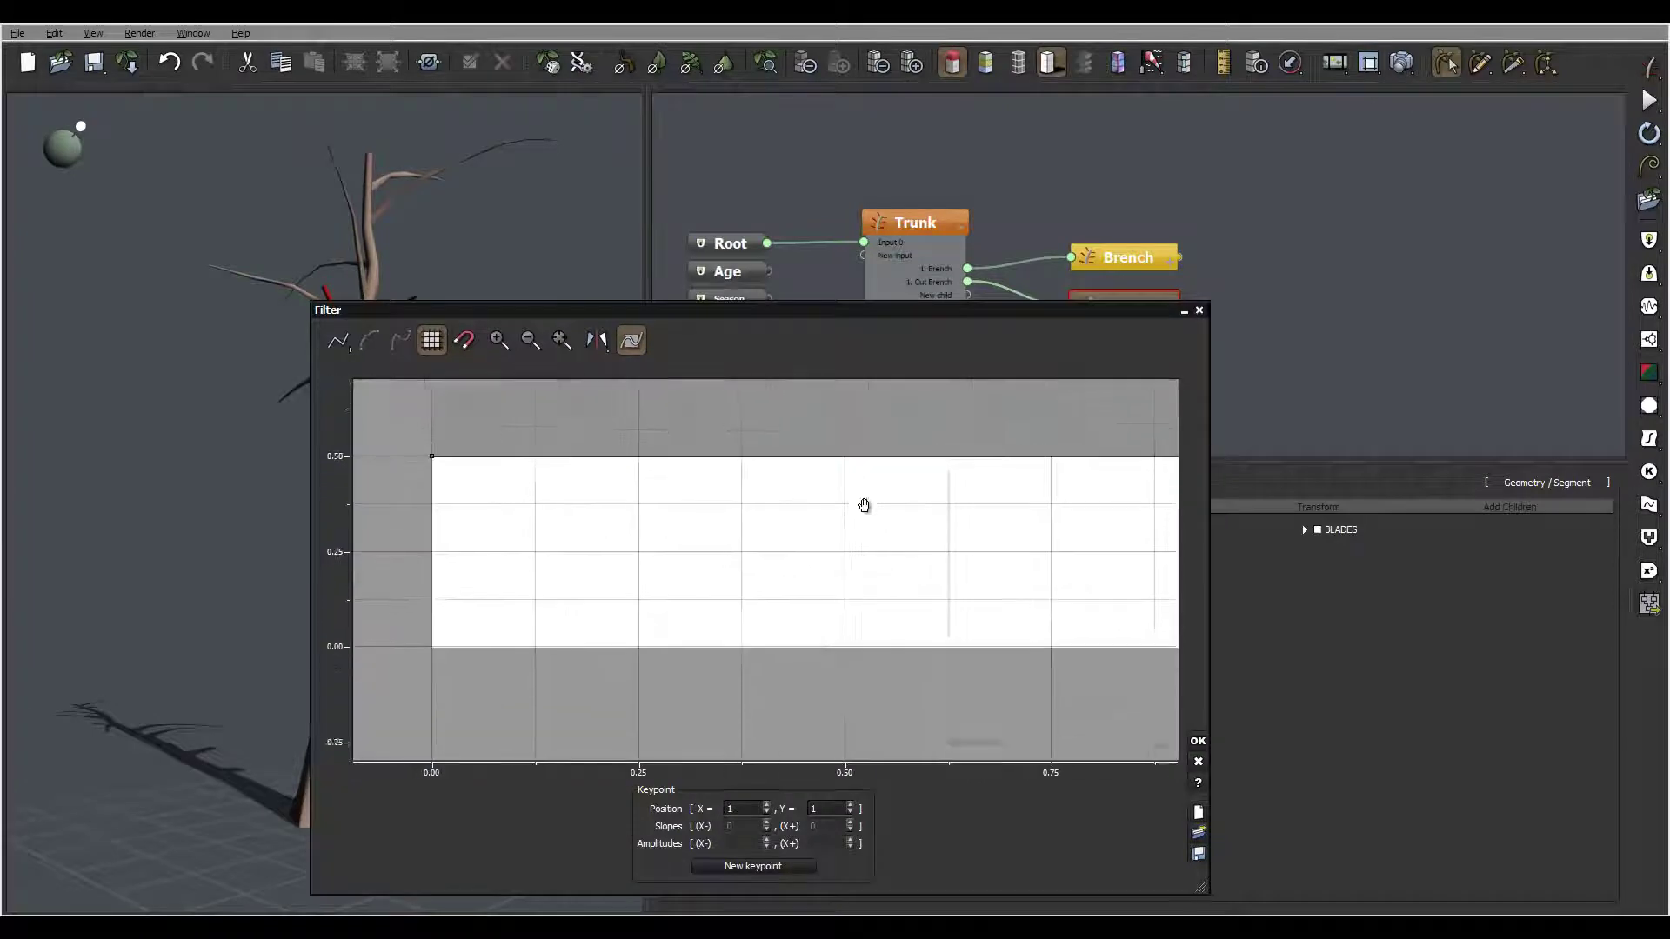
{"action": "left_click", "coordinate": [667, 527]}
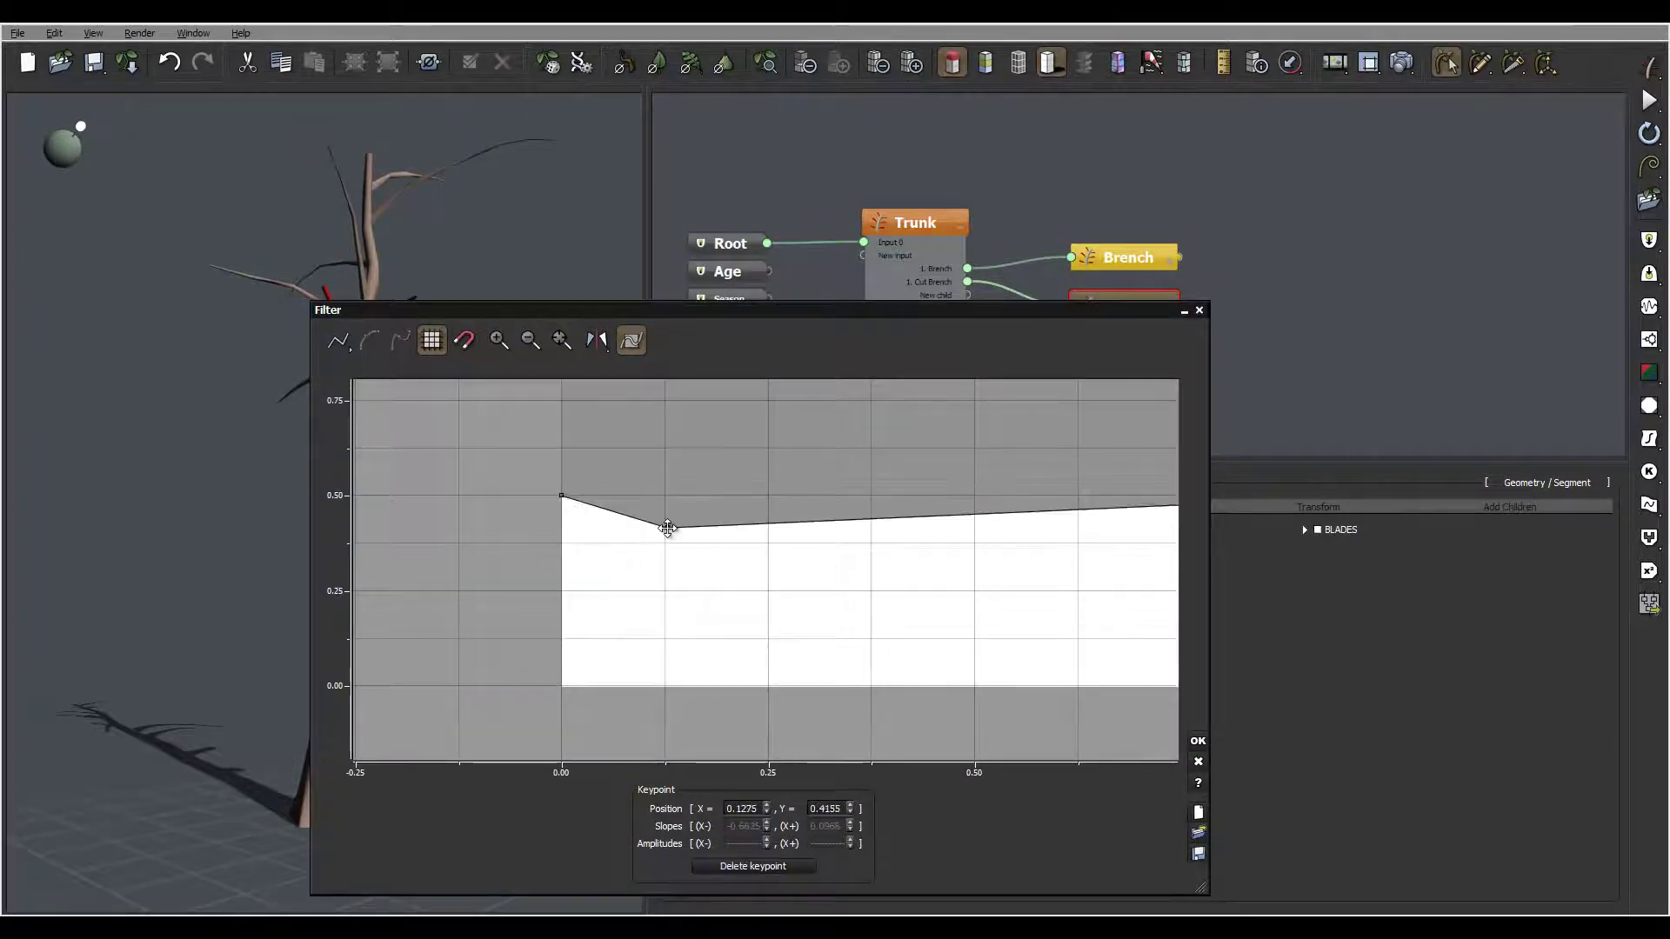
{"action": "left_click_drag", "start_coordinate": [664, 566], "coordinate": [667, 561]}
{"action": "middle_click_drag", "start_coordinate": [1017, 587], "coordinate": [708, 584]}
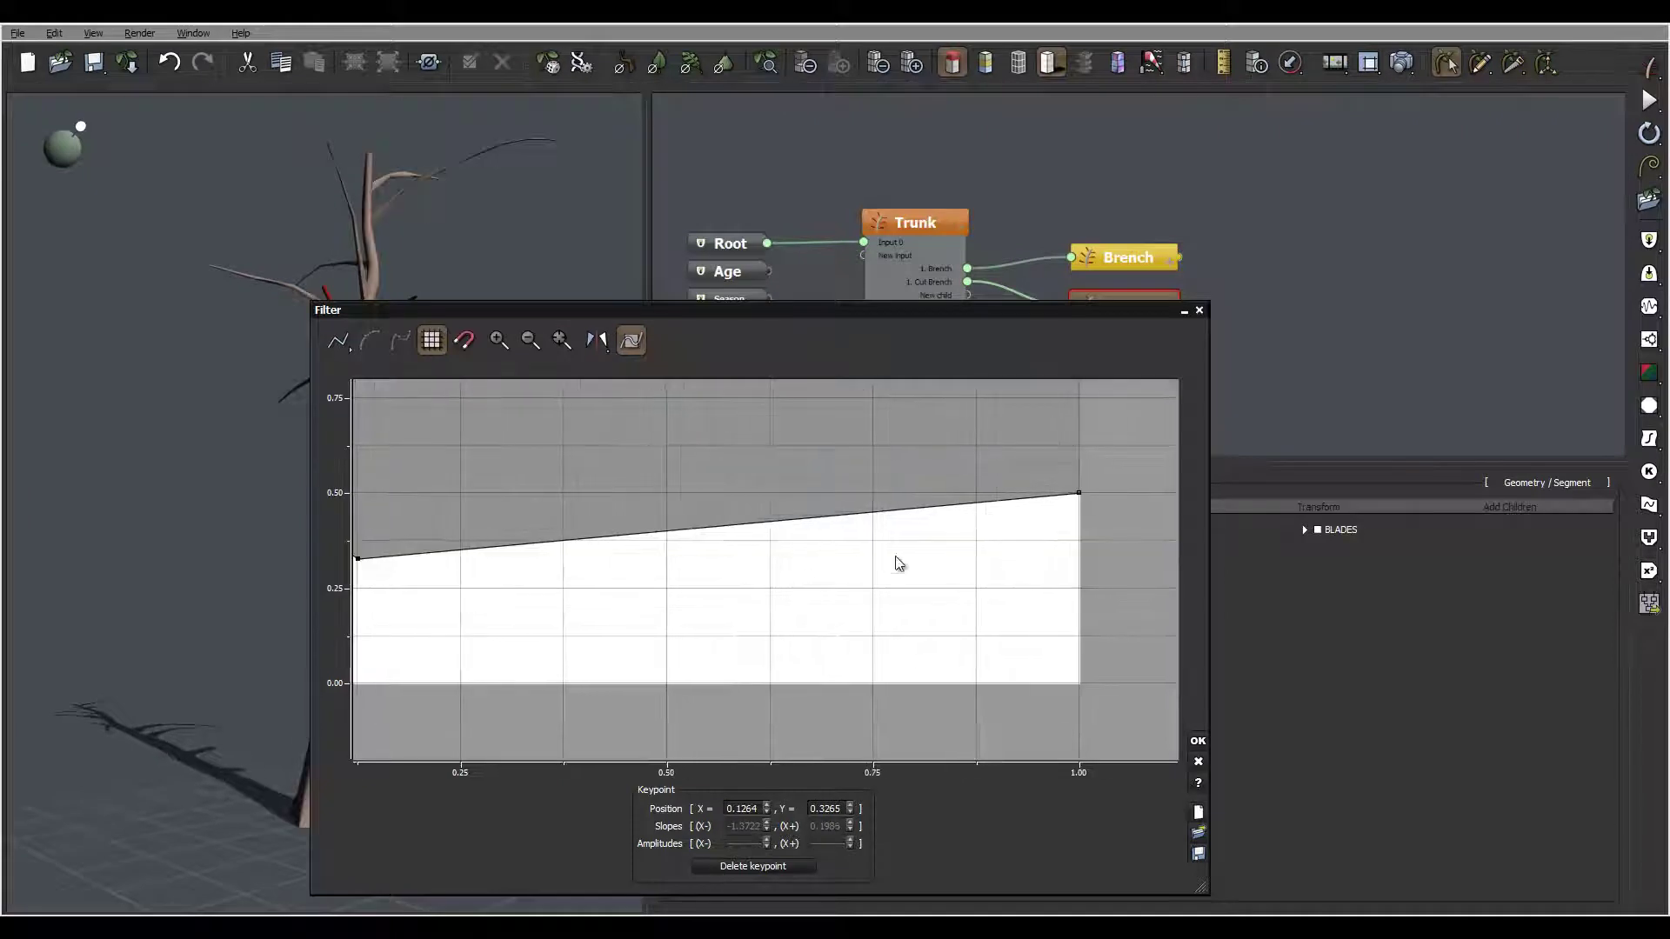
{"action": "left_click_drag", "start_coordinate": [1078, 493], "coordinate": [1079, 565]}
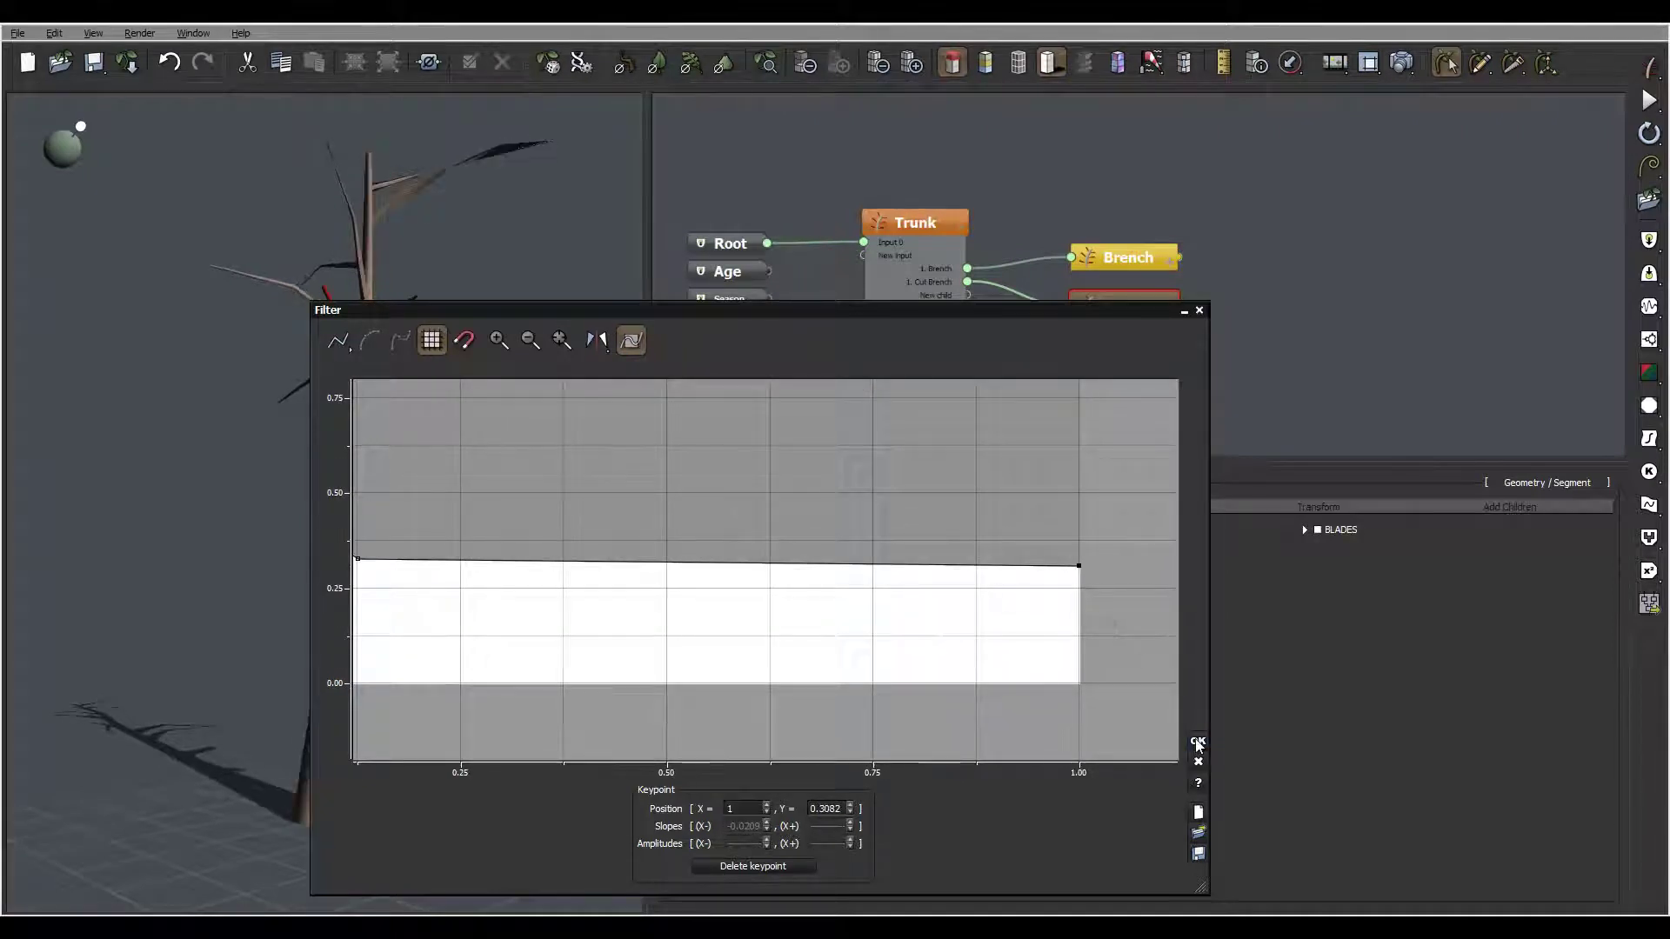
{"action": "left_click", "coordinate": [1197, 740]}
Increase the mesh resolution and sharpen the cap profile's drop with keypoints at X 0.0864, Y 0.4977 and X 0.0864, Y 0.3311
{"action": "scroll", "coordinate": [325, 654], "scroll_direction": "up", "scroll_amount": 10}
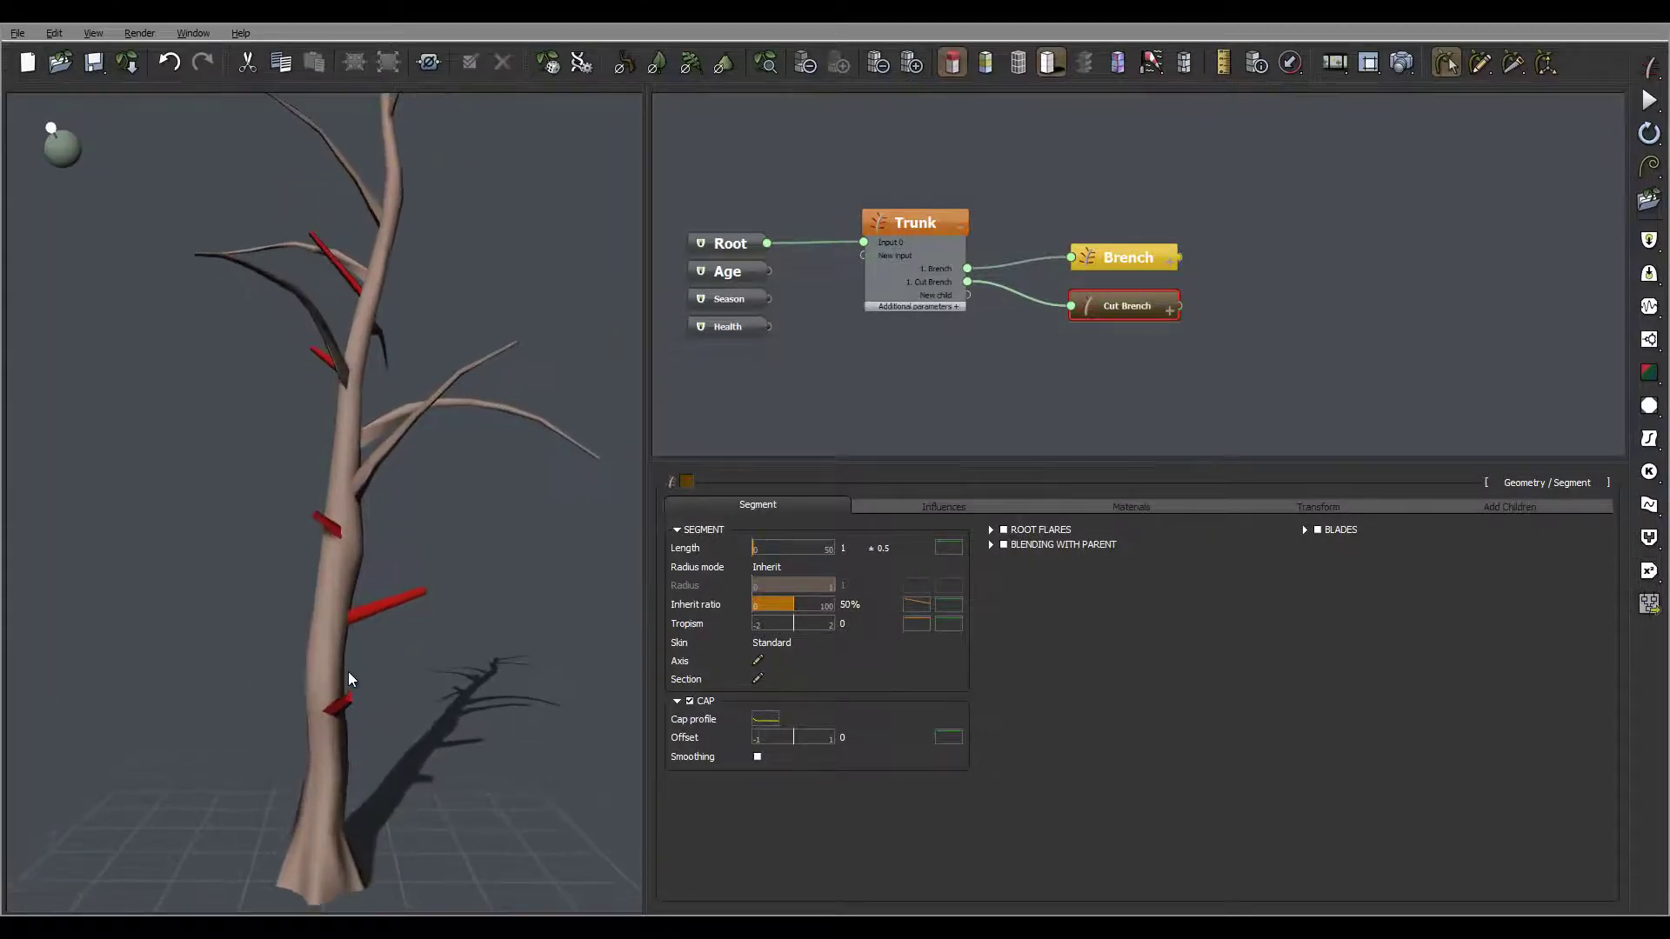
{"action": "left_click_drag", "start_coordinate": [358, 651], "coordinate": [648, 353]}
{"action": "left_click", "coordinate": [913, 72]}
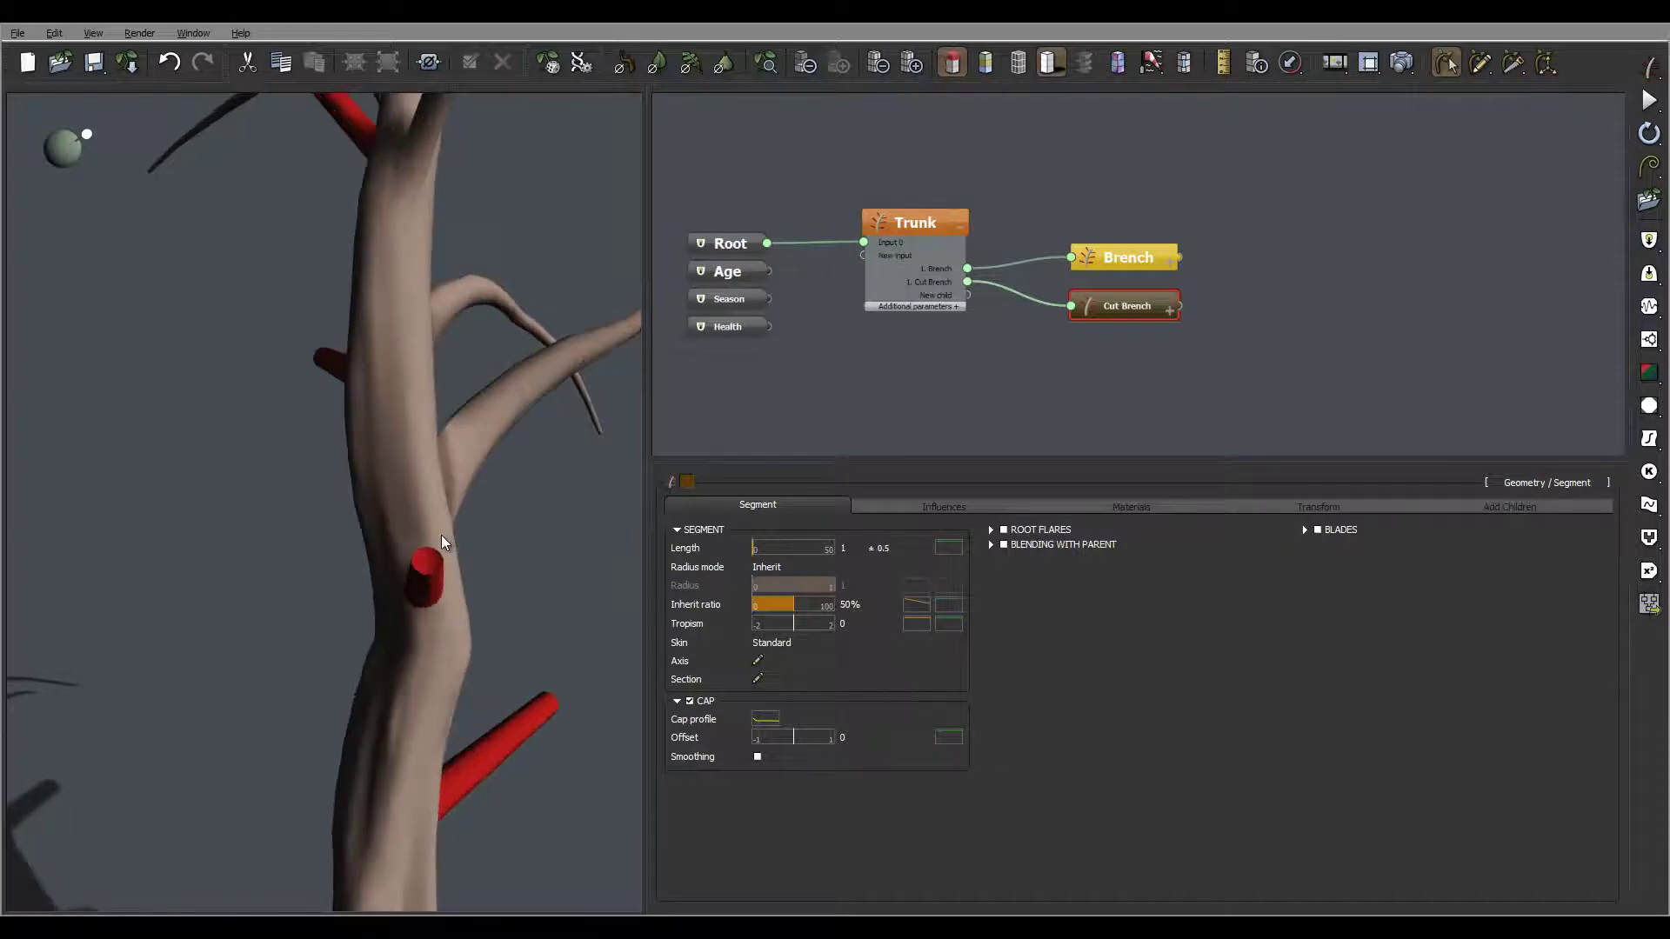
{"action": "left_click_drag", "start_coordinate": [440, 535], "coordinate": [435, 570]}
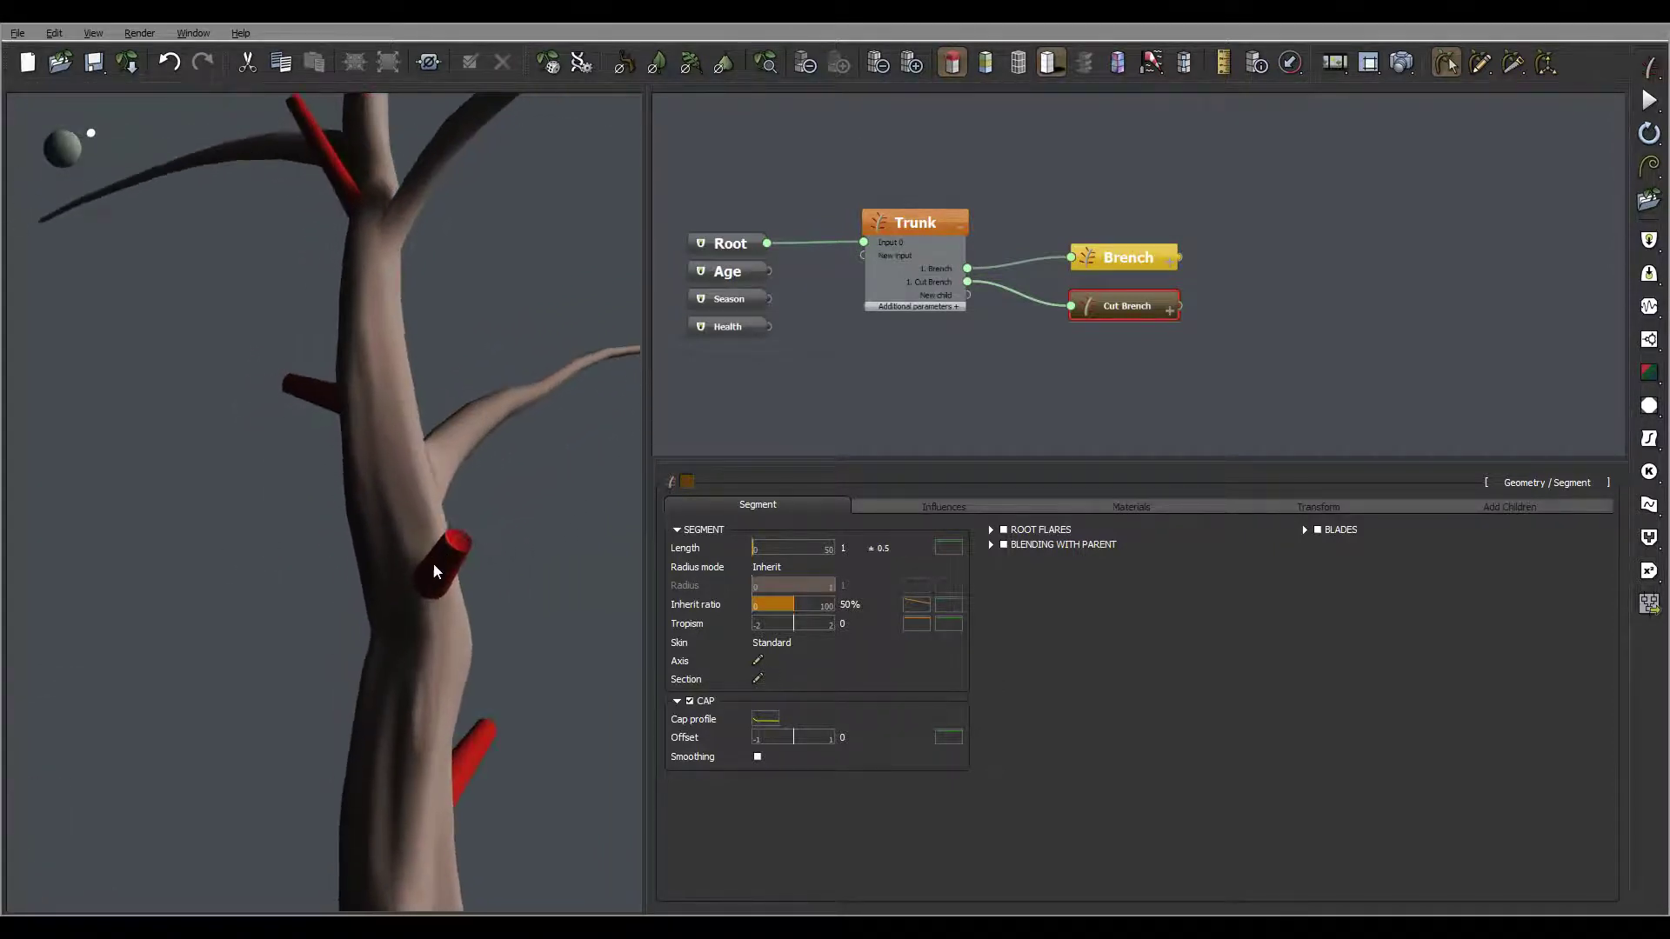
{"action": "left_click", "coordinate": [765, 719]}
{"action": "left_click_drag", "start_coordinate": [506, 593], "coordinate": [745, 540]}
{"action": "left_click", "coordinate": [655, 550]}
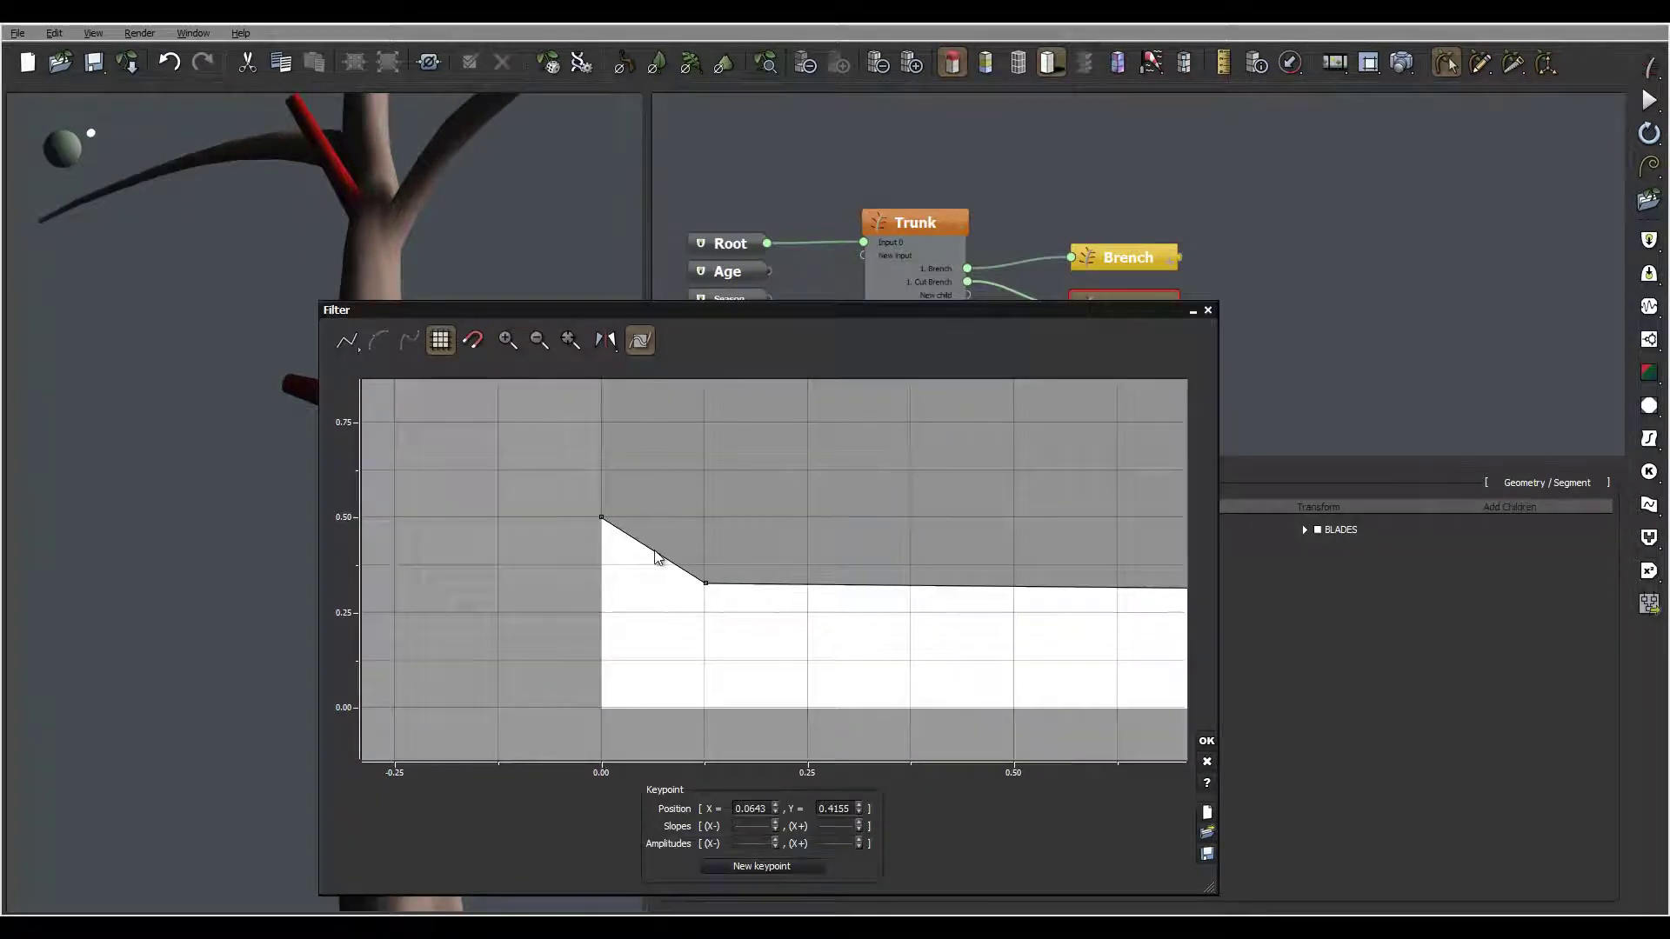
{"action": "double_click", "coordinate": [654, 549]}
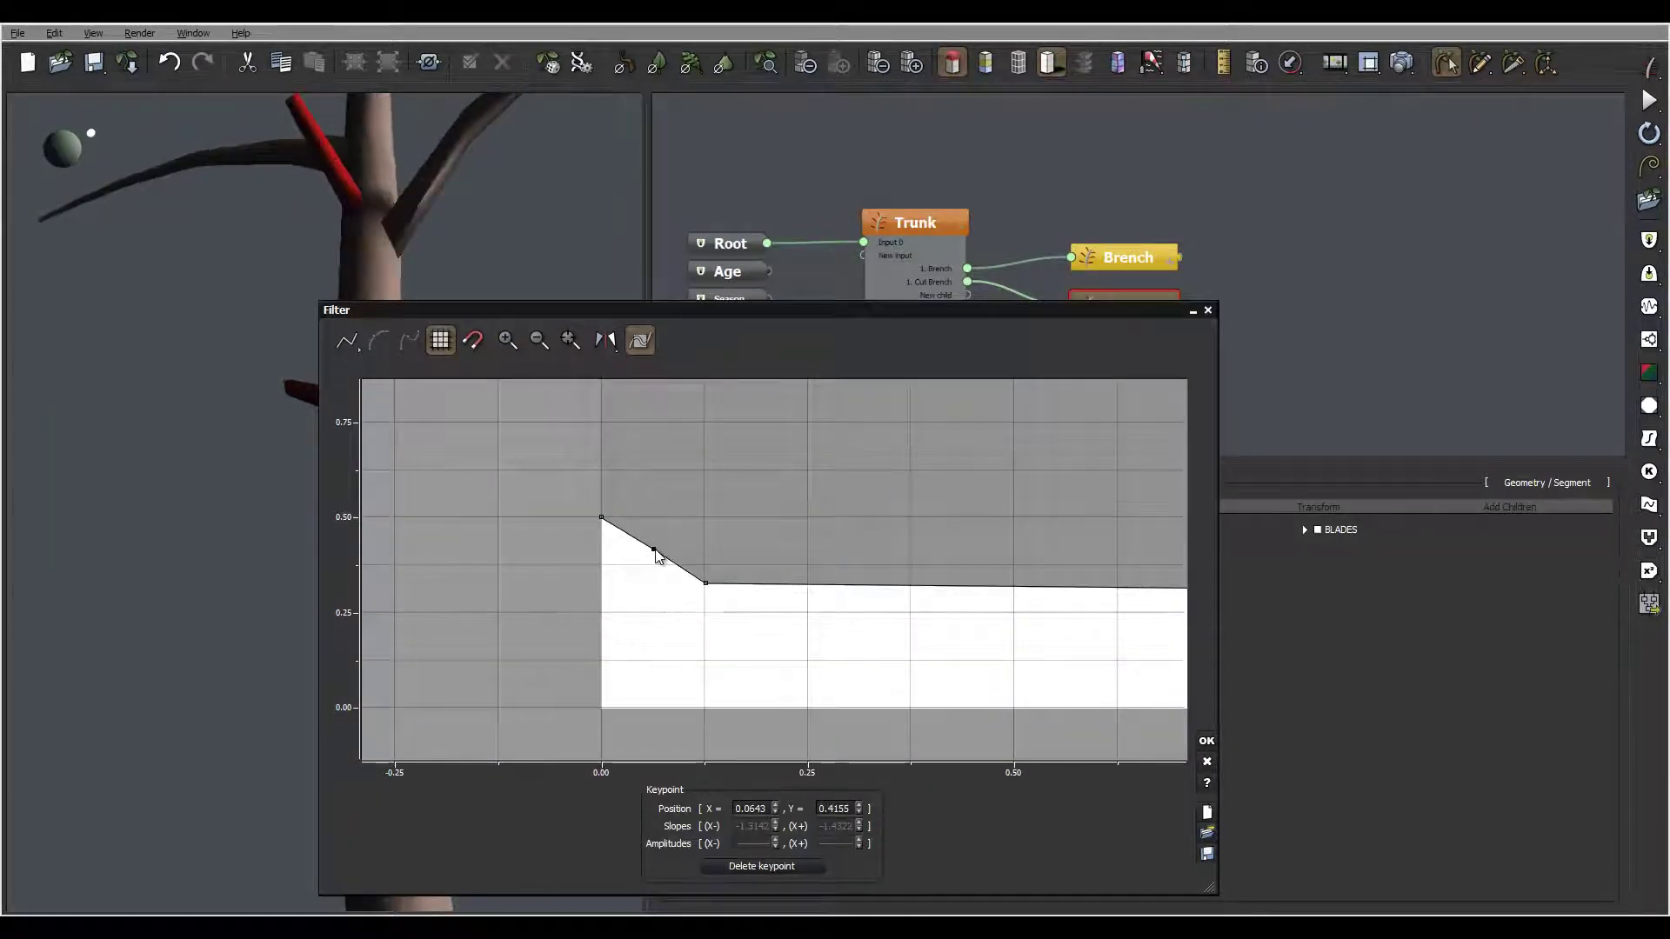
{"action": "left_click", "coordinate": [652, 551]}
{"action": "left_click_drag", "start_coordinate": [655, 553], "coordinate": [671, 519]}
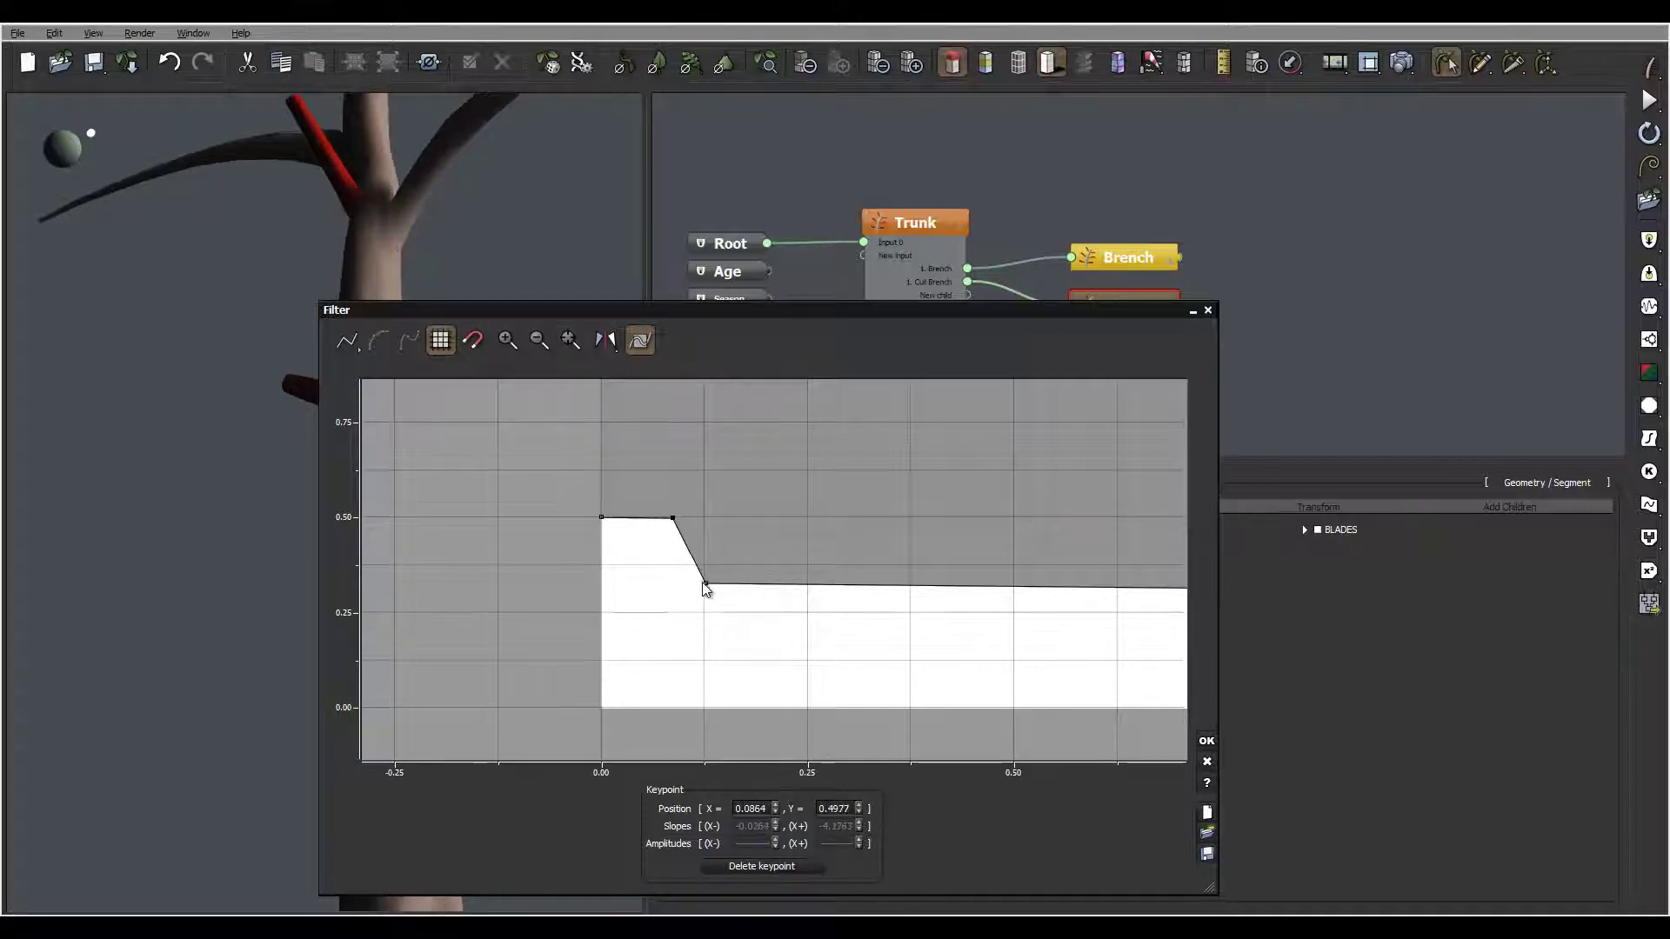
{"action": "left_click_drag", "start_coordinate": [706, 583], "coordinate": [668, 581]}
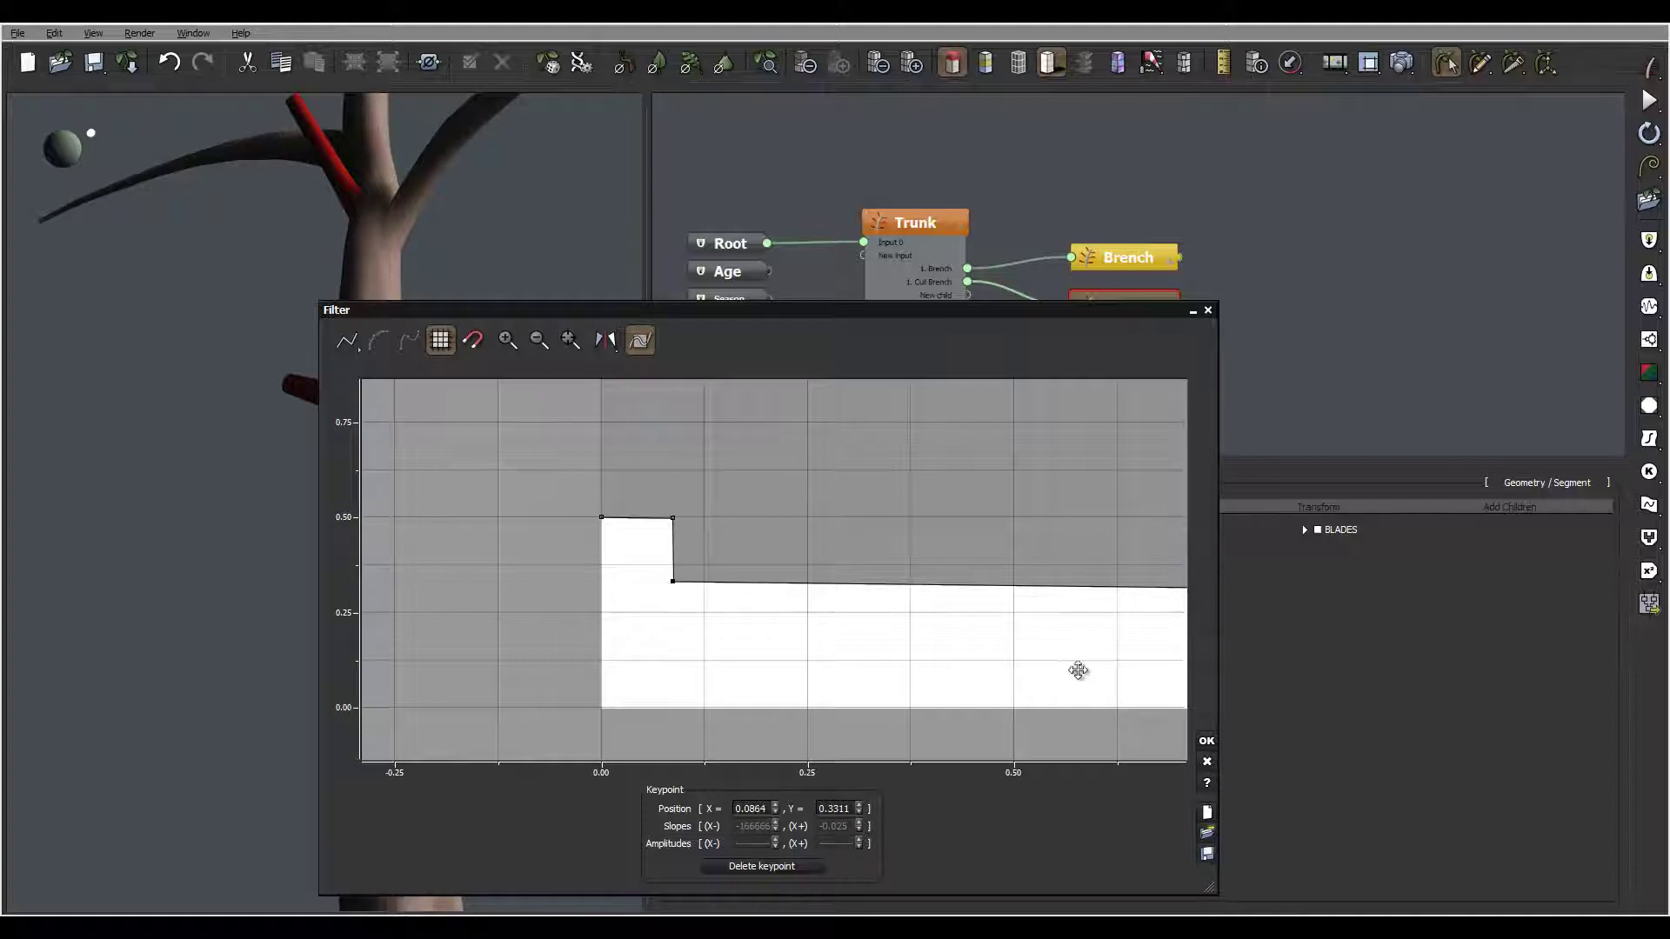
{"action": "left_click", "coordinate": [1206, 740]}
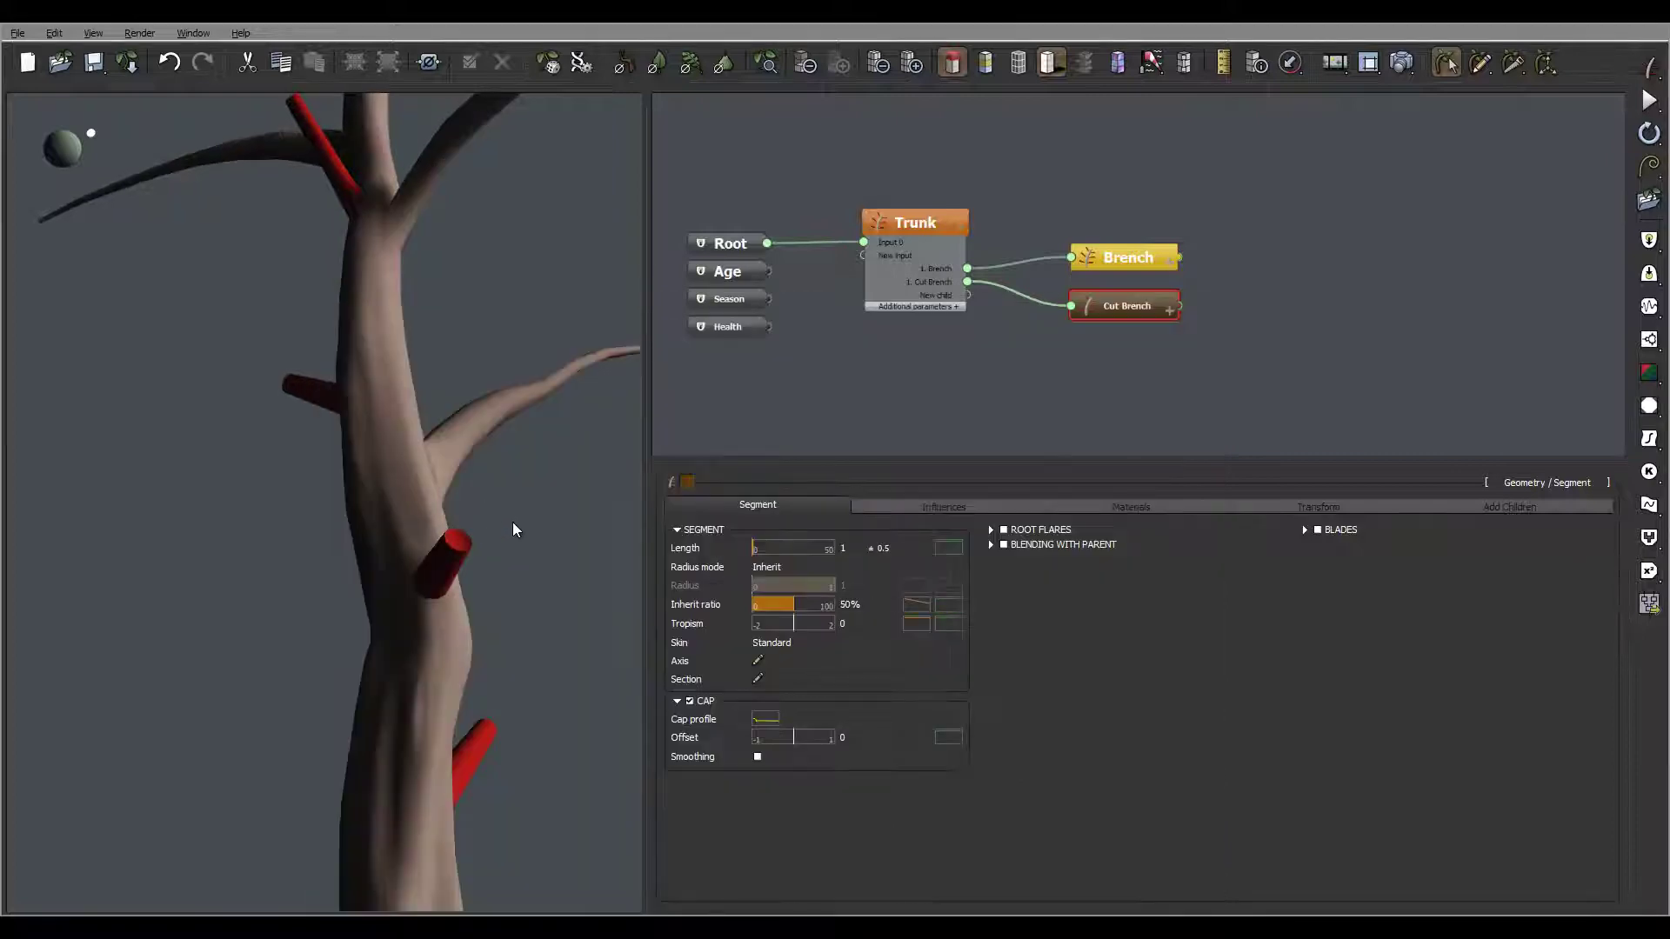
Examine the cut branch caps up close from different sides and reduce the mesh resolution
{"action": "mouse_move", "coordinate": [492, 497]}
{"action": "left_mouse_down"}
{"action": "mouse_move", "coordinate": [462, 539]}
{"action": "mouse_move", "coordinate": [522, 487]}
{"action": "left_mouse_up"}
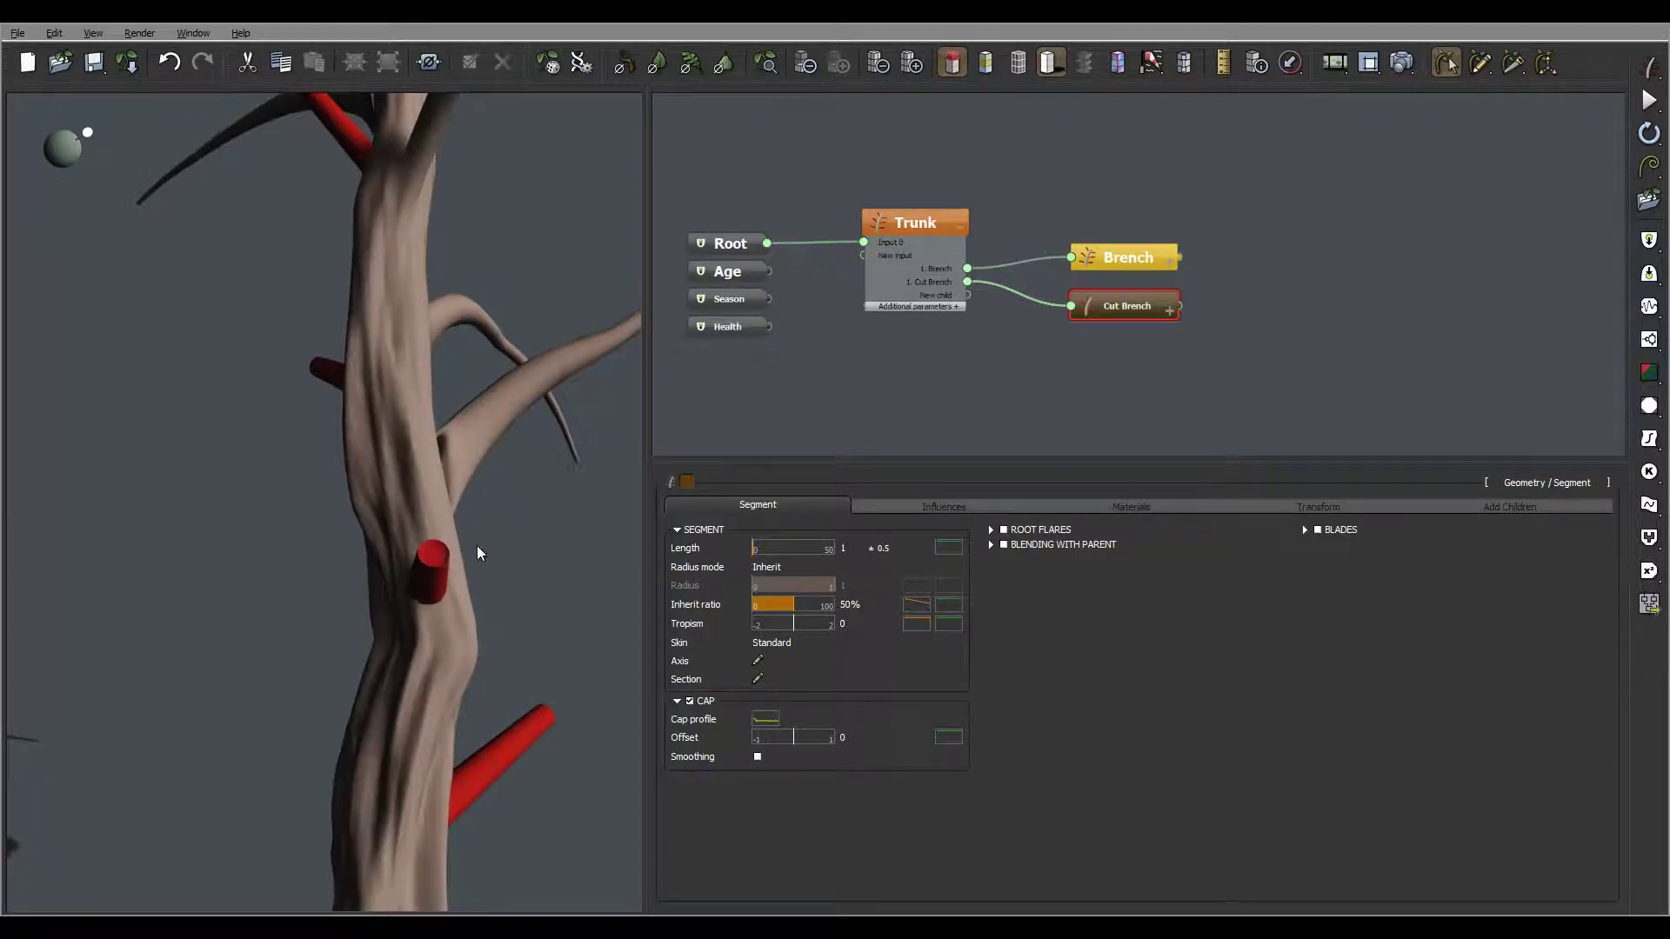
{"action": "left_click_drag", "start_coordinate": [476, 545], "coordinate": [302, 504]}
{"action": "left_click", "coordinate": [877, 64]}
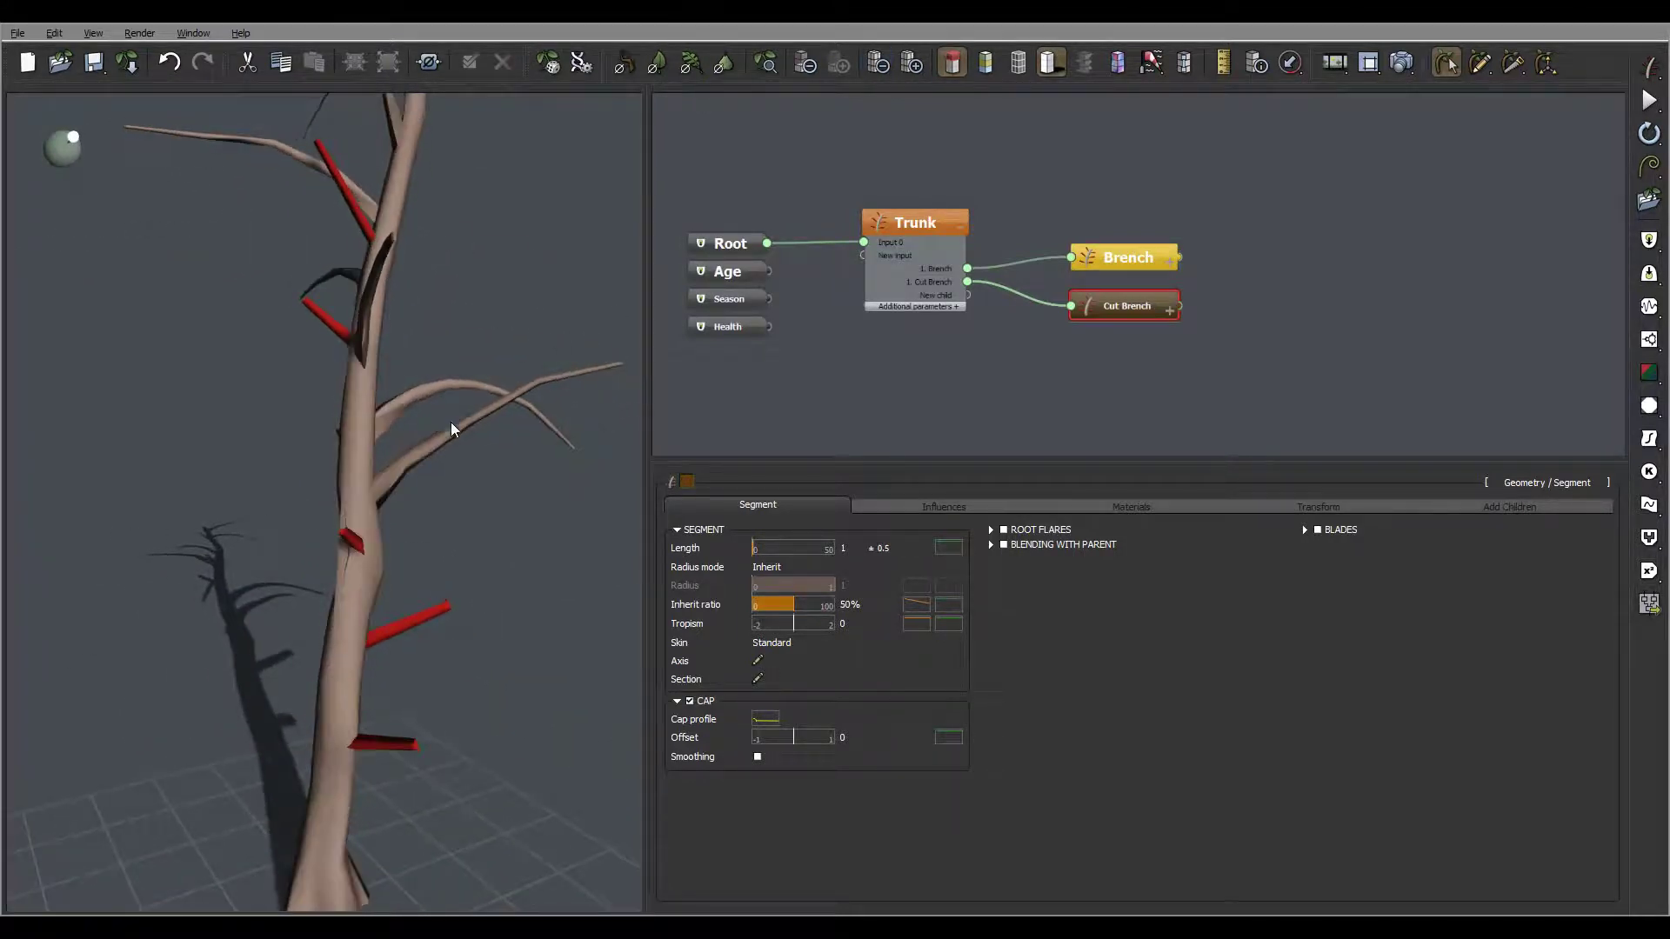
Set the tropism of the Cut Brench segment to -8 and check the bend of the stubs from several sides
{"action": "mouse_move", "coordinate": [287, 418]}
{"action": "left_mouse_down"}
{"action": "mouse_move", "coordinate": [429, 440]}
{"action": "mouse_move", "coordinate": [277, 428]}
{"action": "left_mouse_up"}
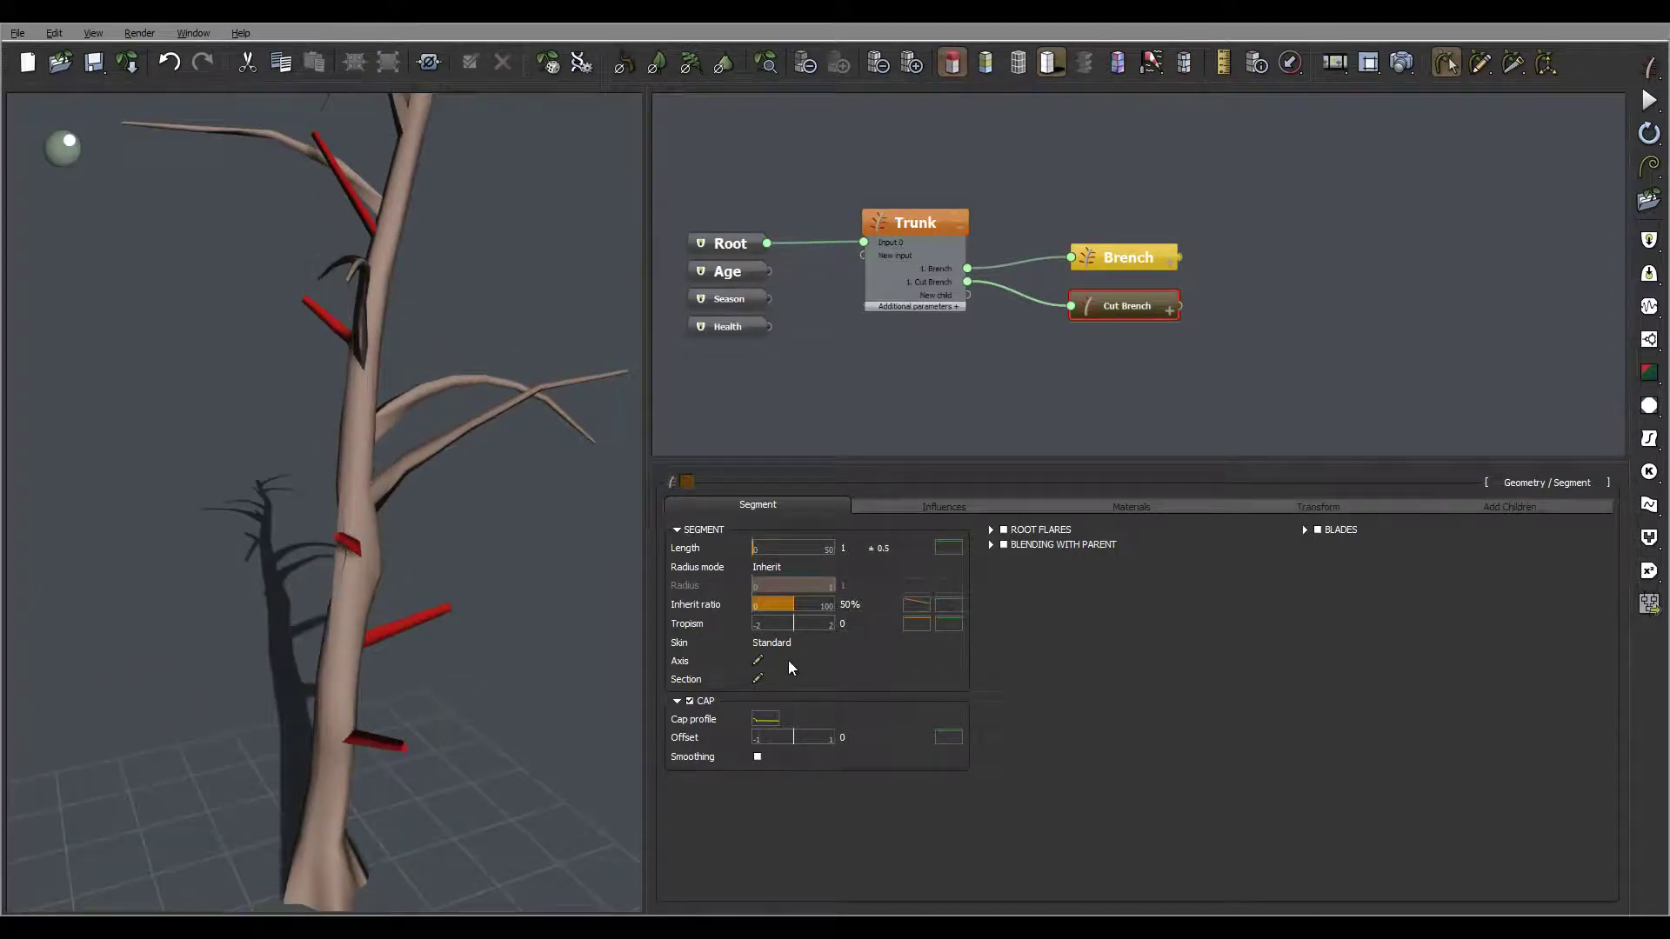
{"action": "left_click_drag", "start_coordinate": [342, 635], "coordinate": [438, 618]}
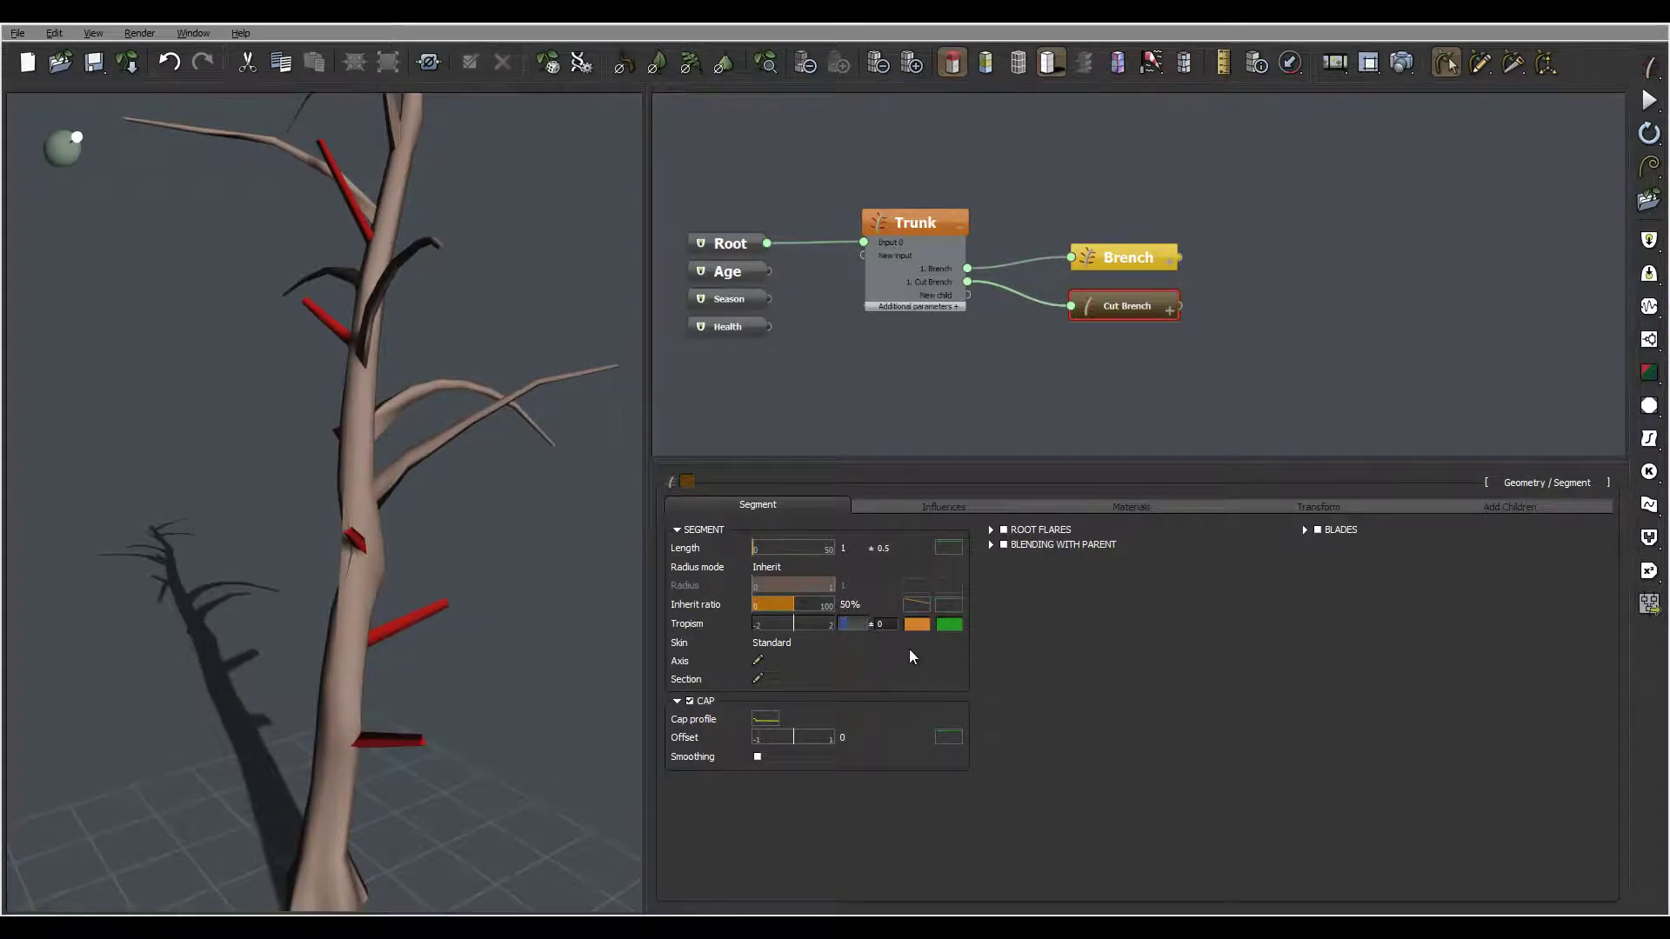
{"action": "type", "text": "8"}
{"action": "mouse_move", "coordinate": [383, 700]}
{"action": "left_mouse_down"}
{"action": "mouse_move", "coordinate": [395, 618]}
{"action": "mouse_move", "coordinate": [442, 598]}
{"action": "mouse_move", "coordinate": [425, 478]}
{"action": "mouse_move", "coordinate": [415, 694]}
{"action": "left_mouse_up"}
{"action": "left_click_drag", "start_coordinate": [448, 608], "coordinate": [356, 608]}
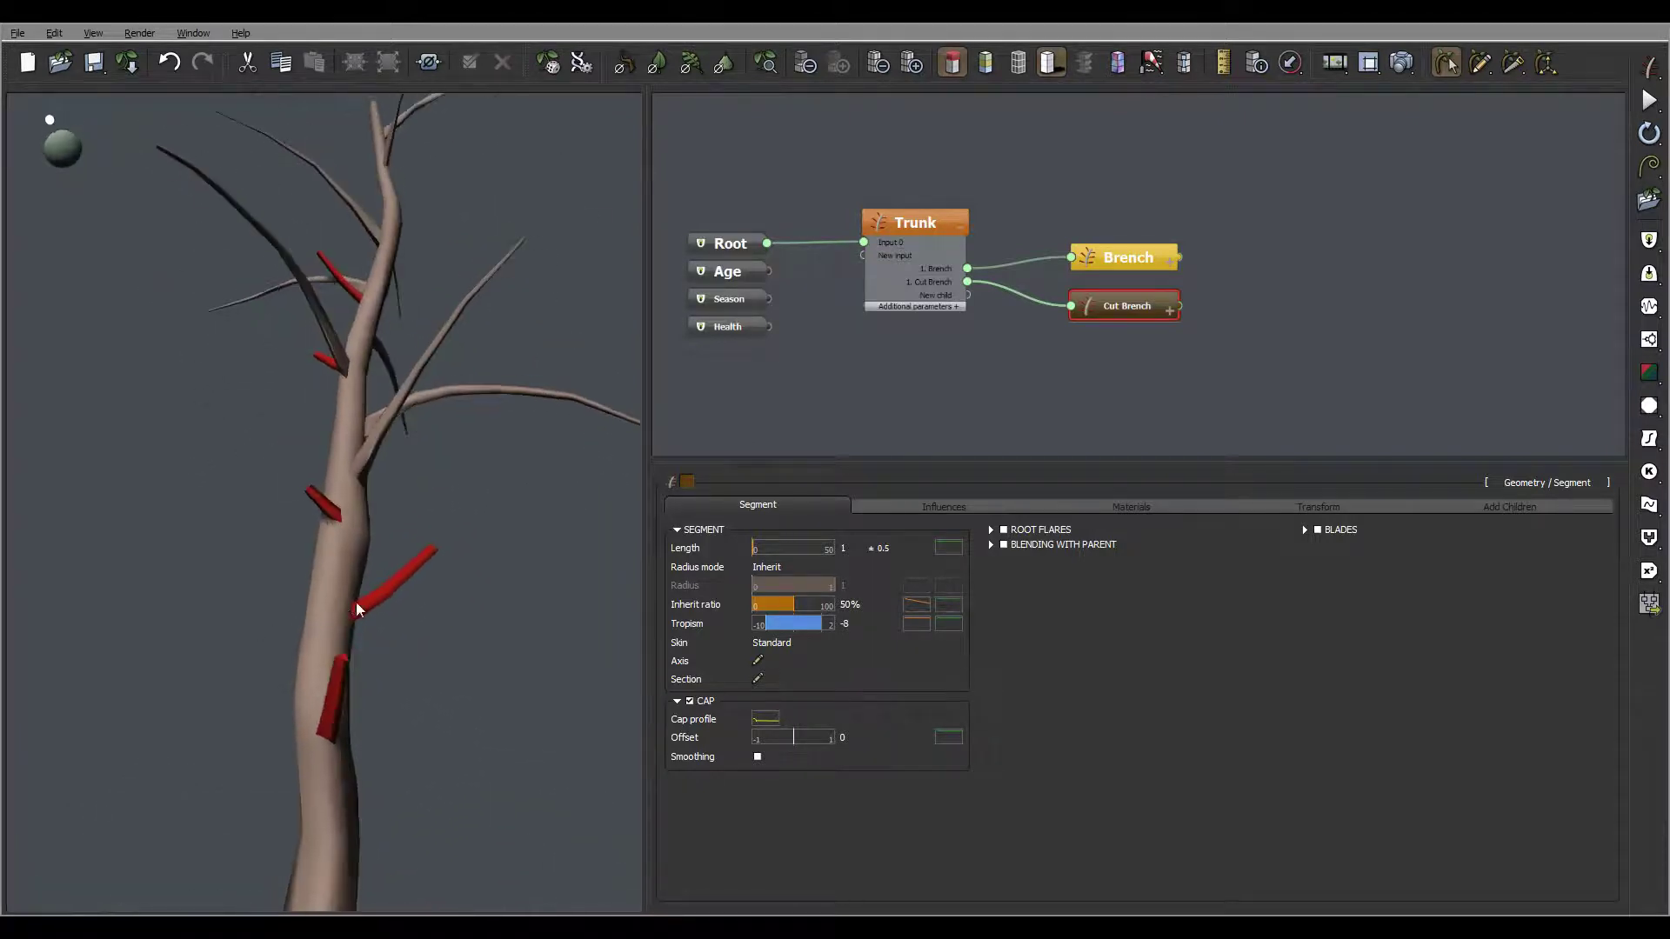
{"action": "left_click_drag", "start_coordinate": [396, 501], "coordinate": [440, 576]}
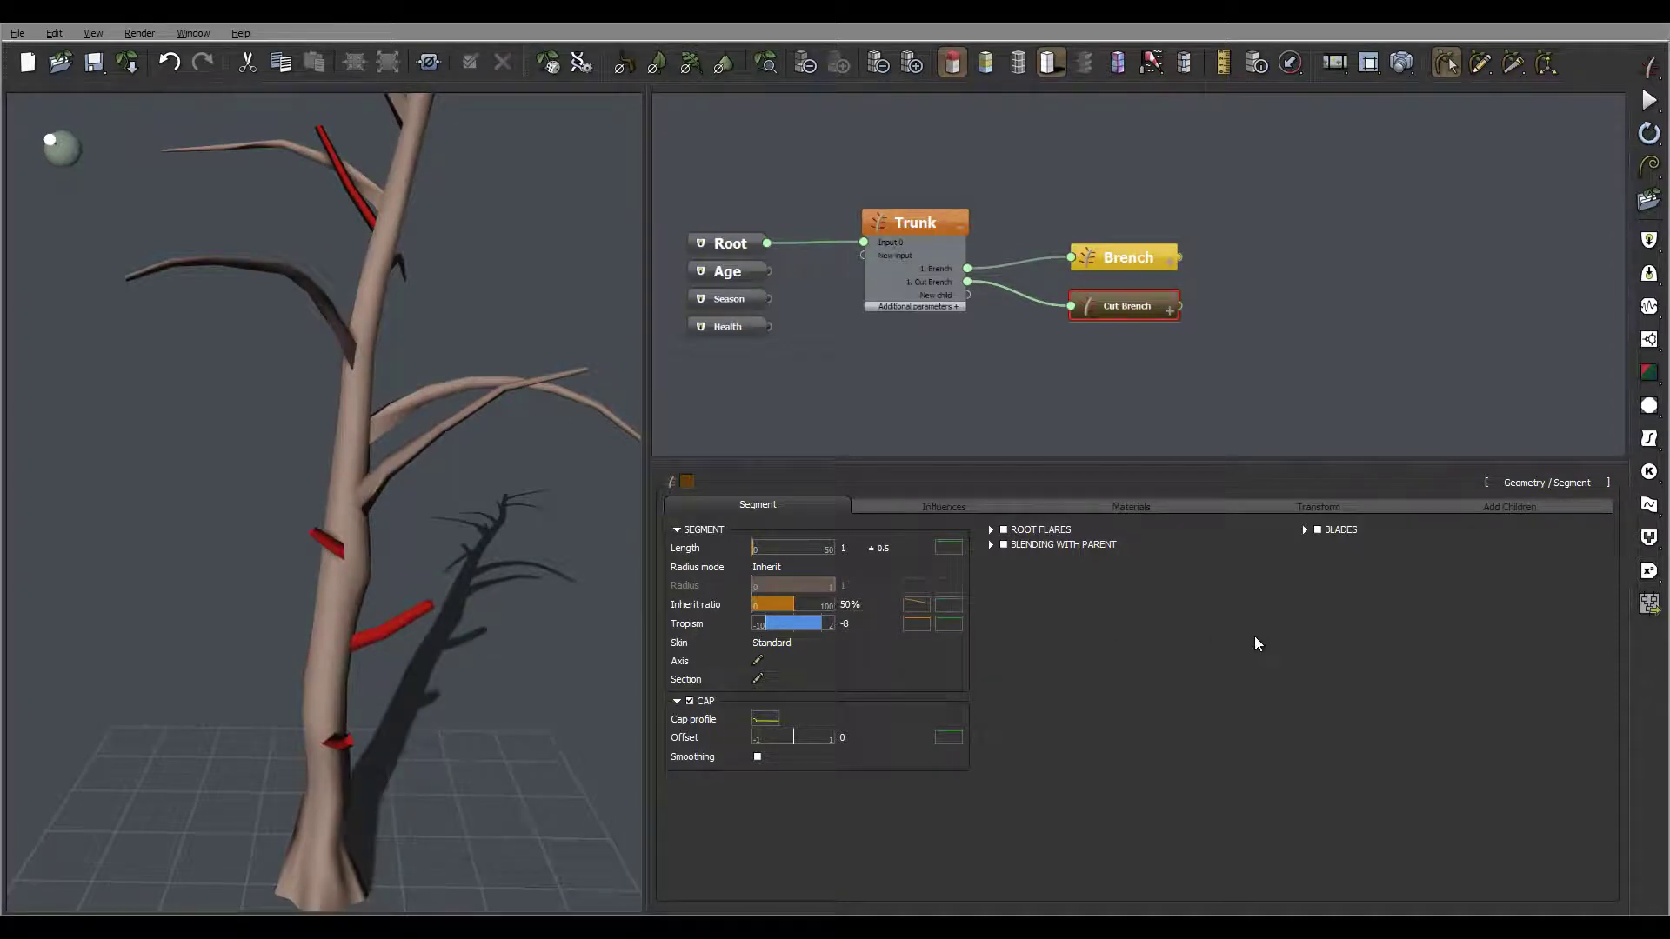
Give the Cut Brench inherit ratio a variation of ± 10 and enable blending with the parent
{"action": "left_click_drag", "start_coordinate": [864, 600], "coordinate": [954, 641]}
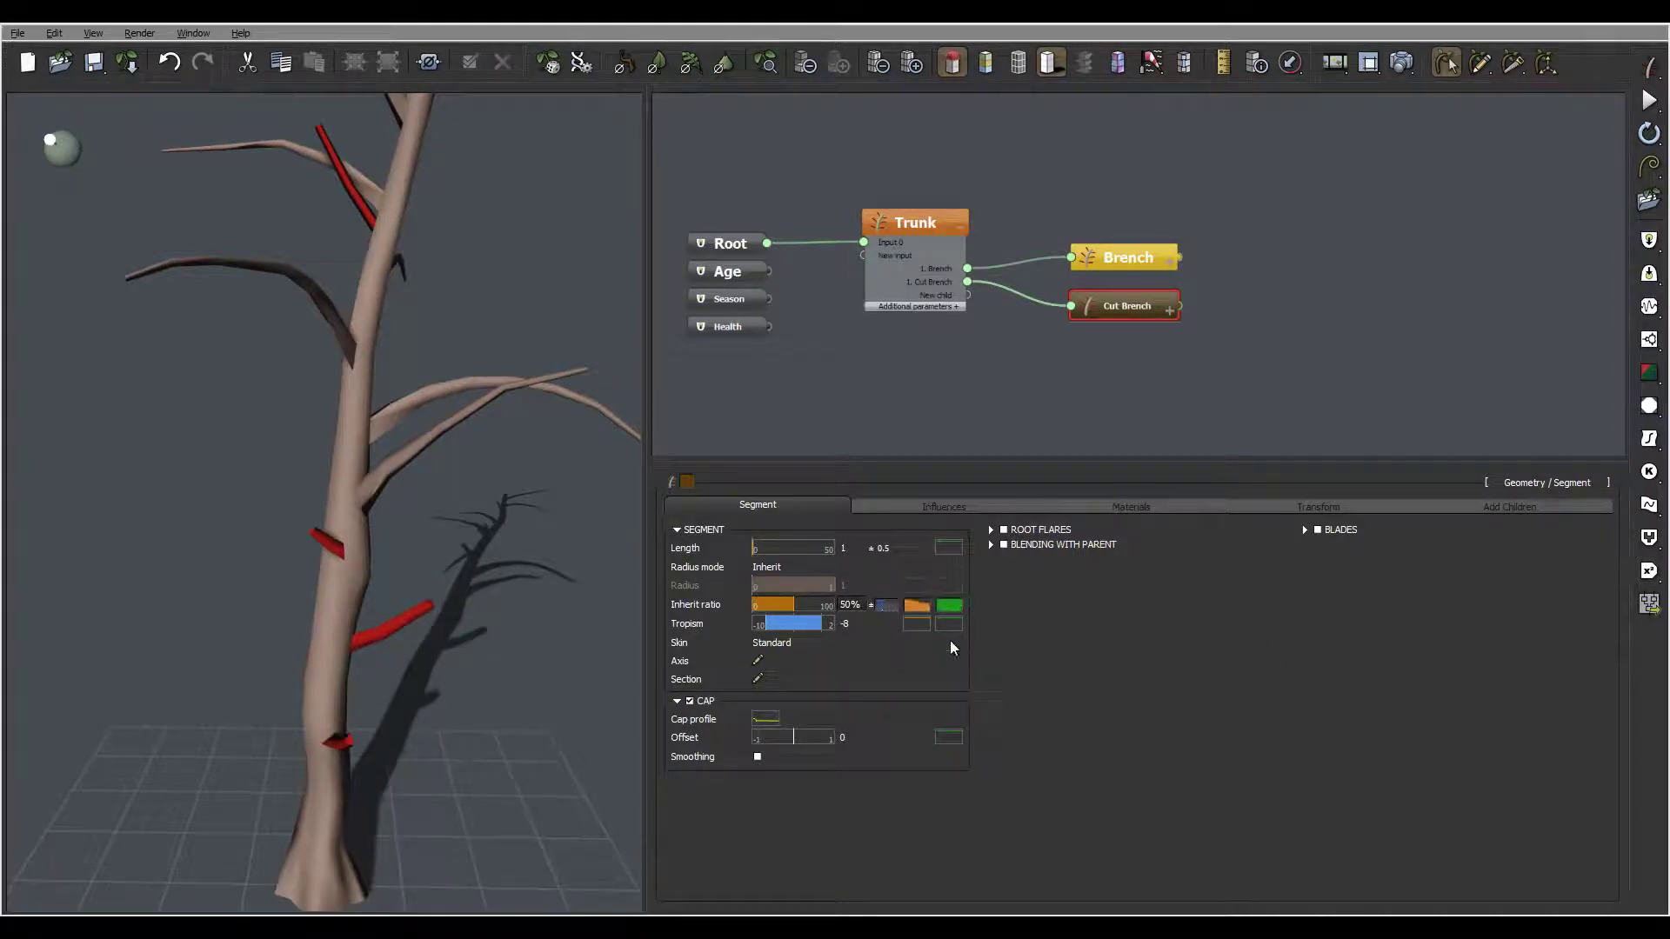
{"action": "left_click", "coordinate": [1003, 545]}
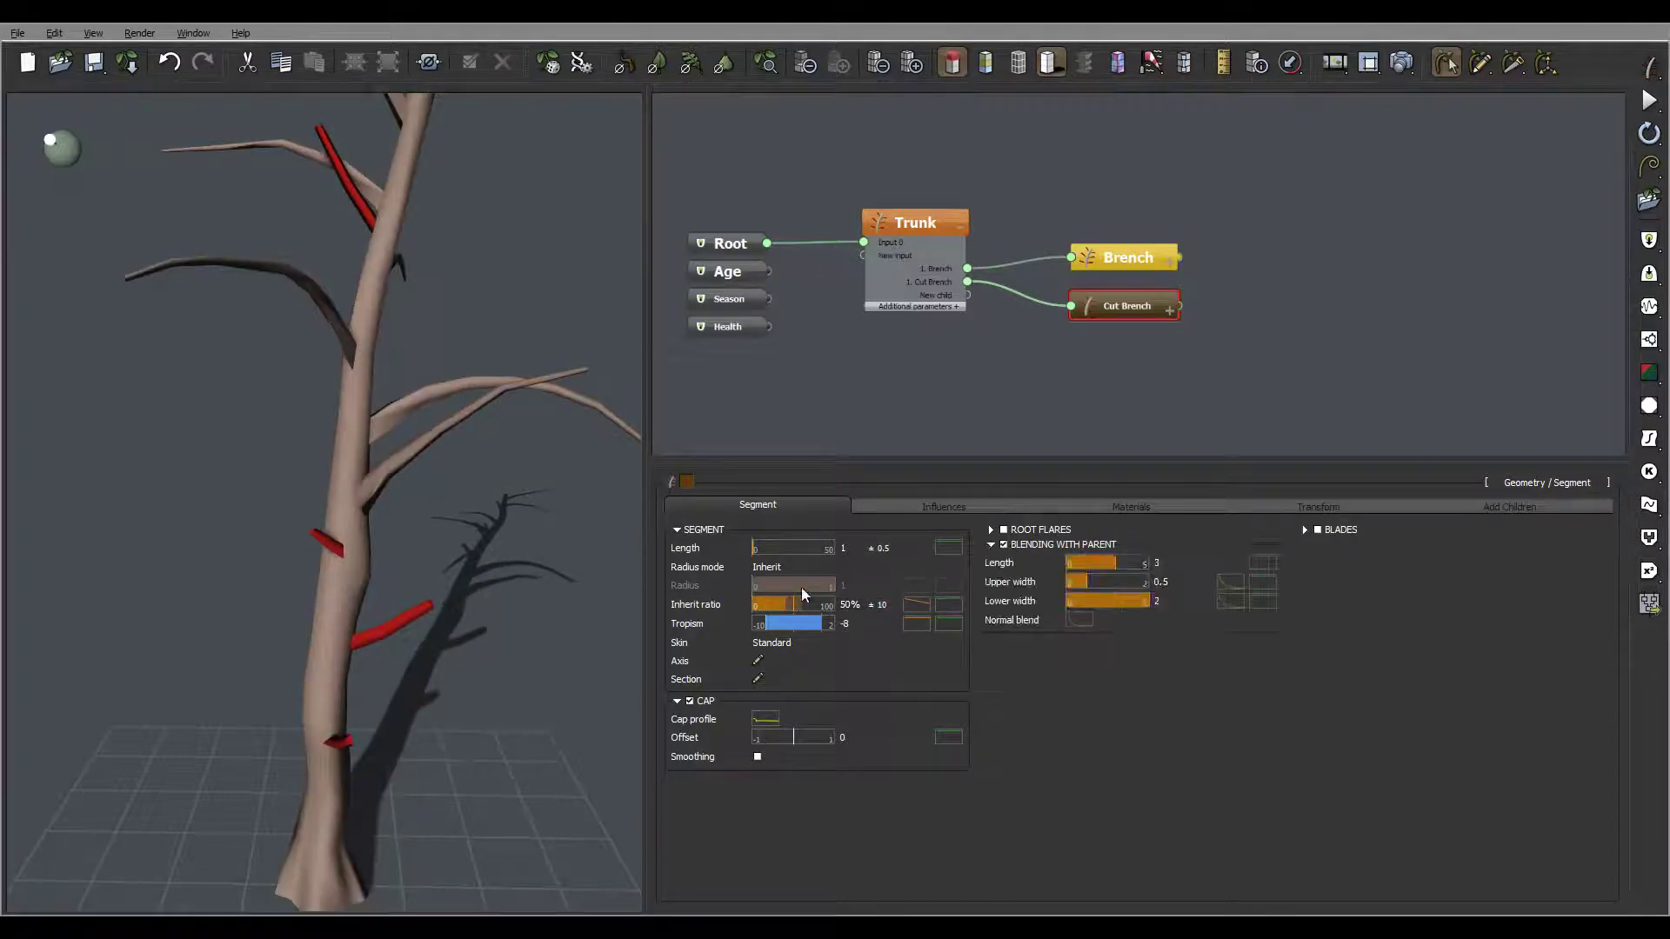
{"action": "mouse_move", "coordinate": [389, 644]}
{"action": "left_mouse_down"}
{"action": "mouse_move", "coordinate": [552, 577]}
{"action": "mouse_move", "coordinate": [366, 755]}
{"action": "left_mouse_up"}
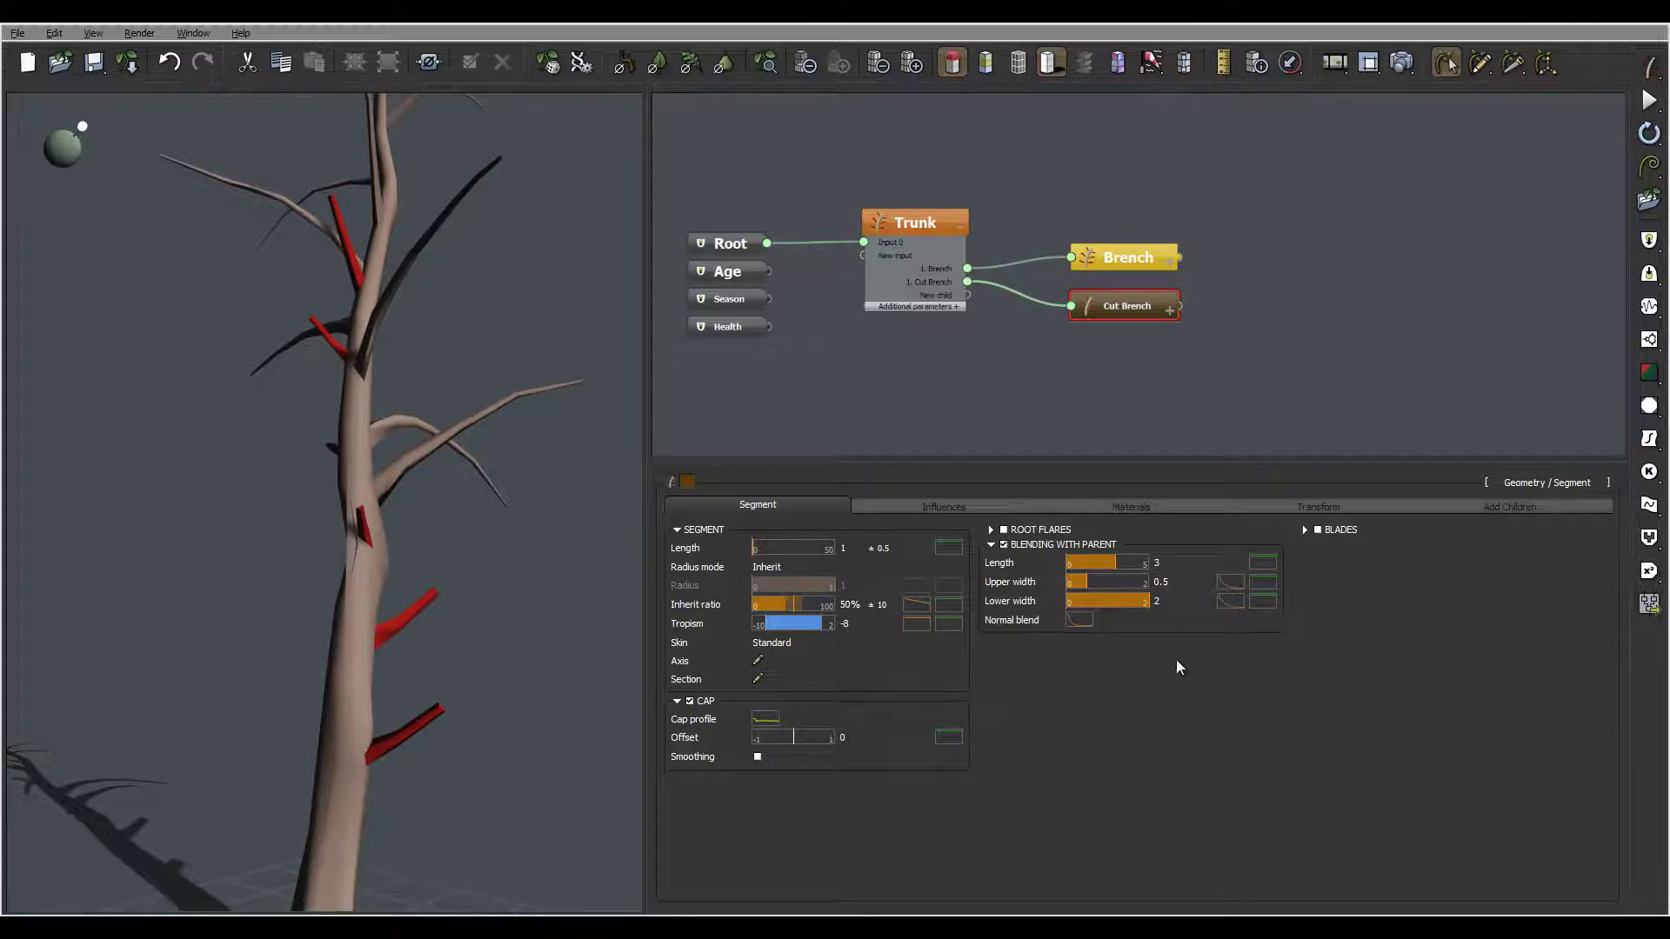
Set the Cut Brench axis perturbation to strength 0.25 and frequency 0.2
{"action": "left_click", "coordinate": [939, 510]}
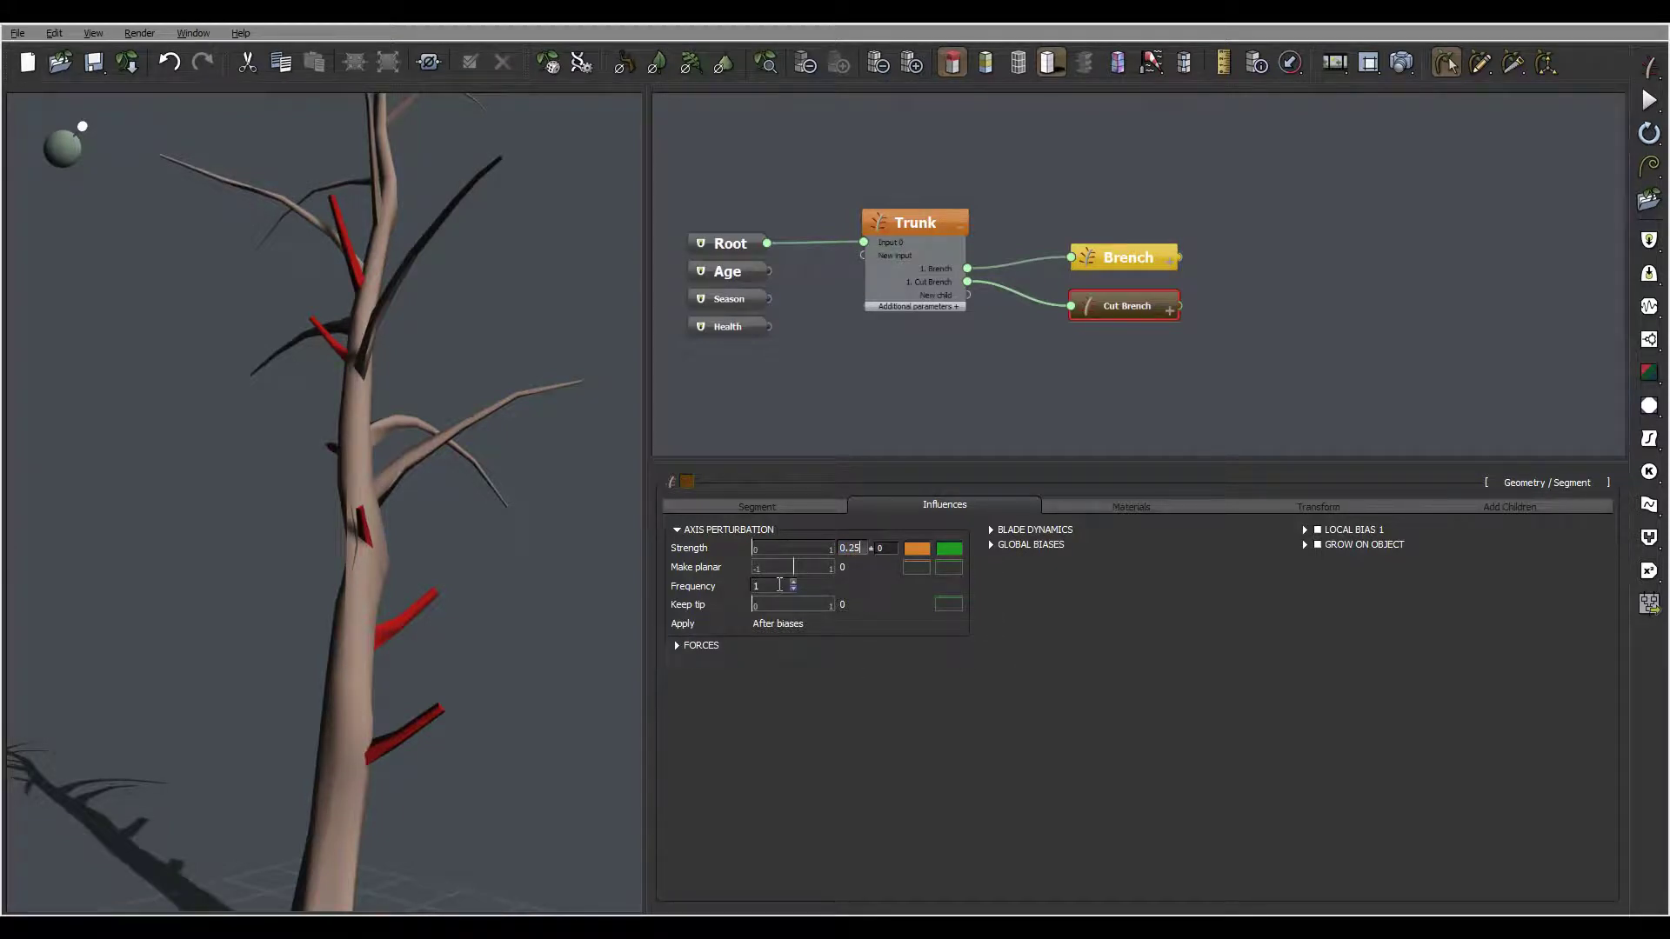
{"action": "double_click", "coordinate": [779, 584]}
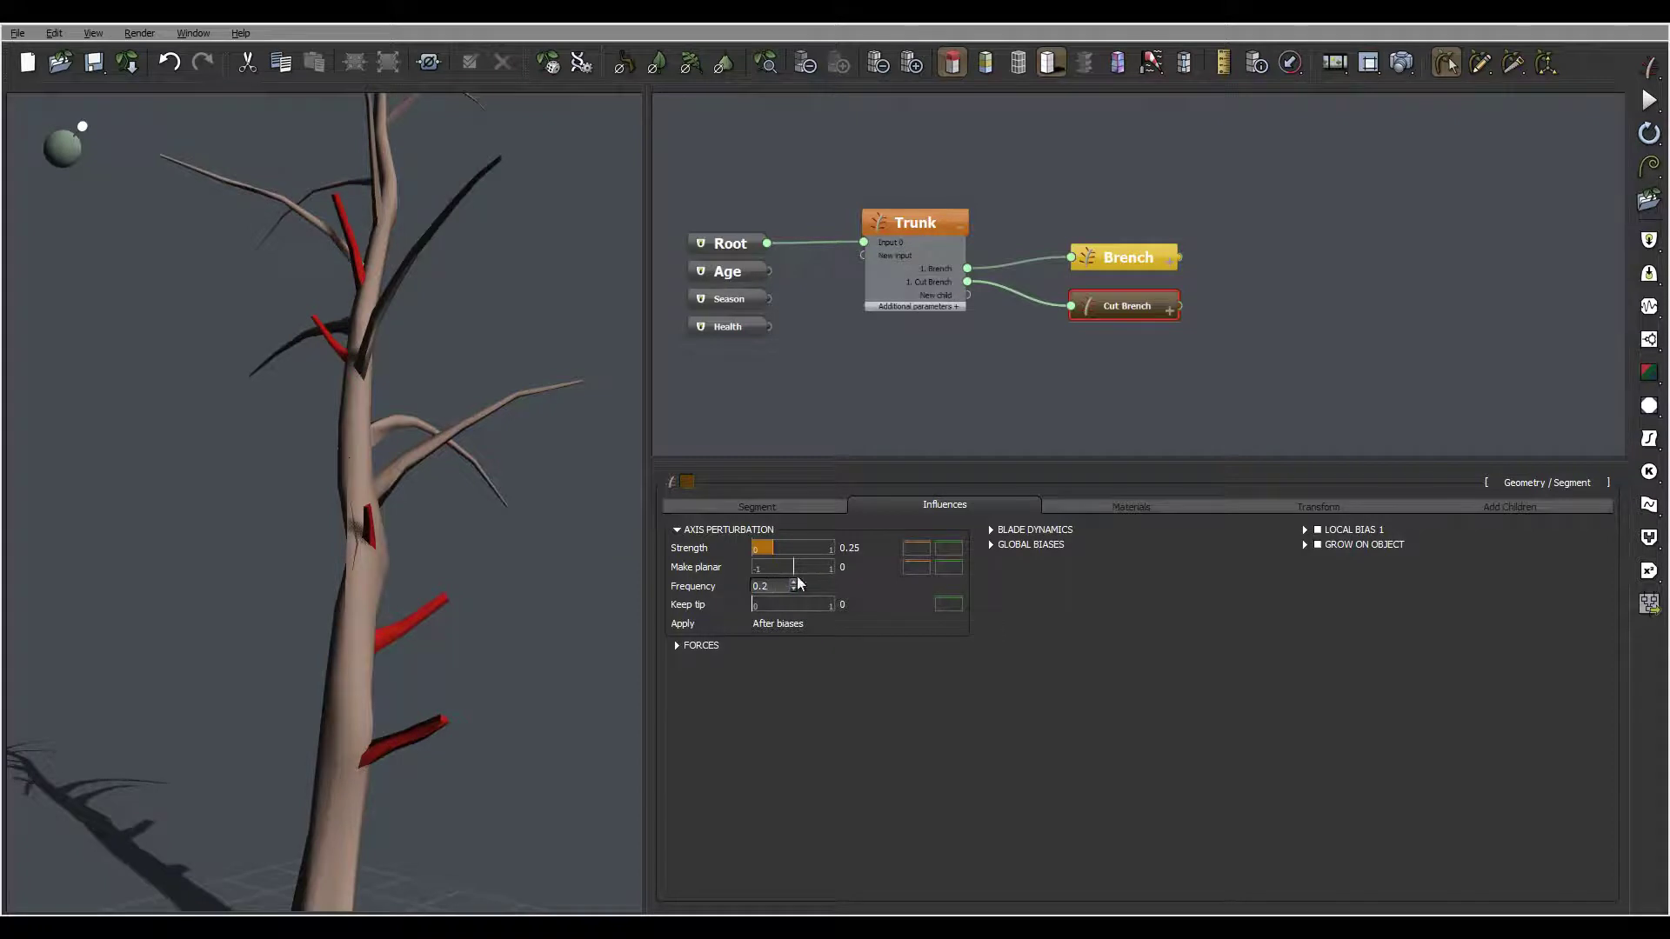
{"action": "type", "text": "0.2"}
Set the Cut Brench forces to flexibility 0.11 and wind 0.1
{"action": "left_click", "coordinate": [675, 640]}
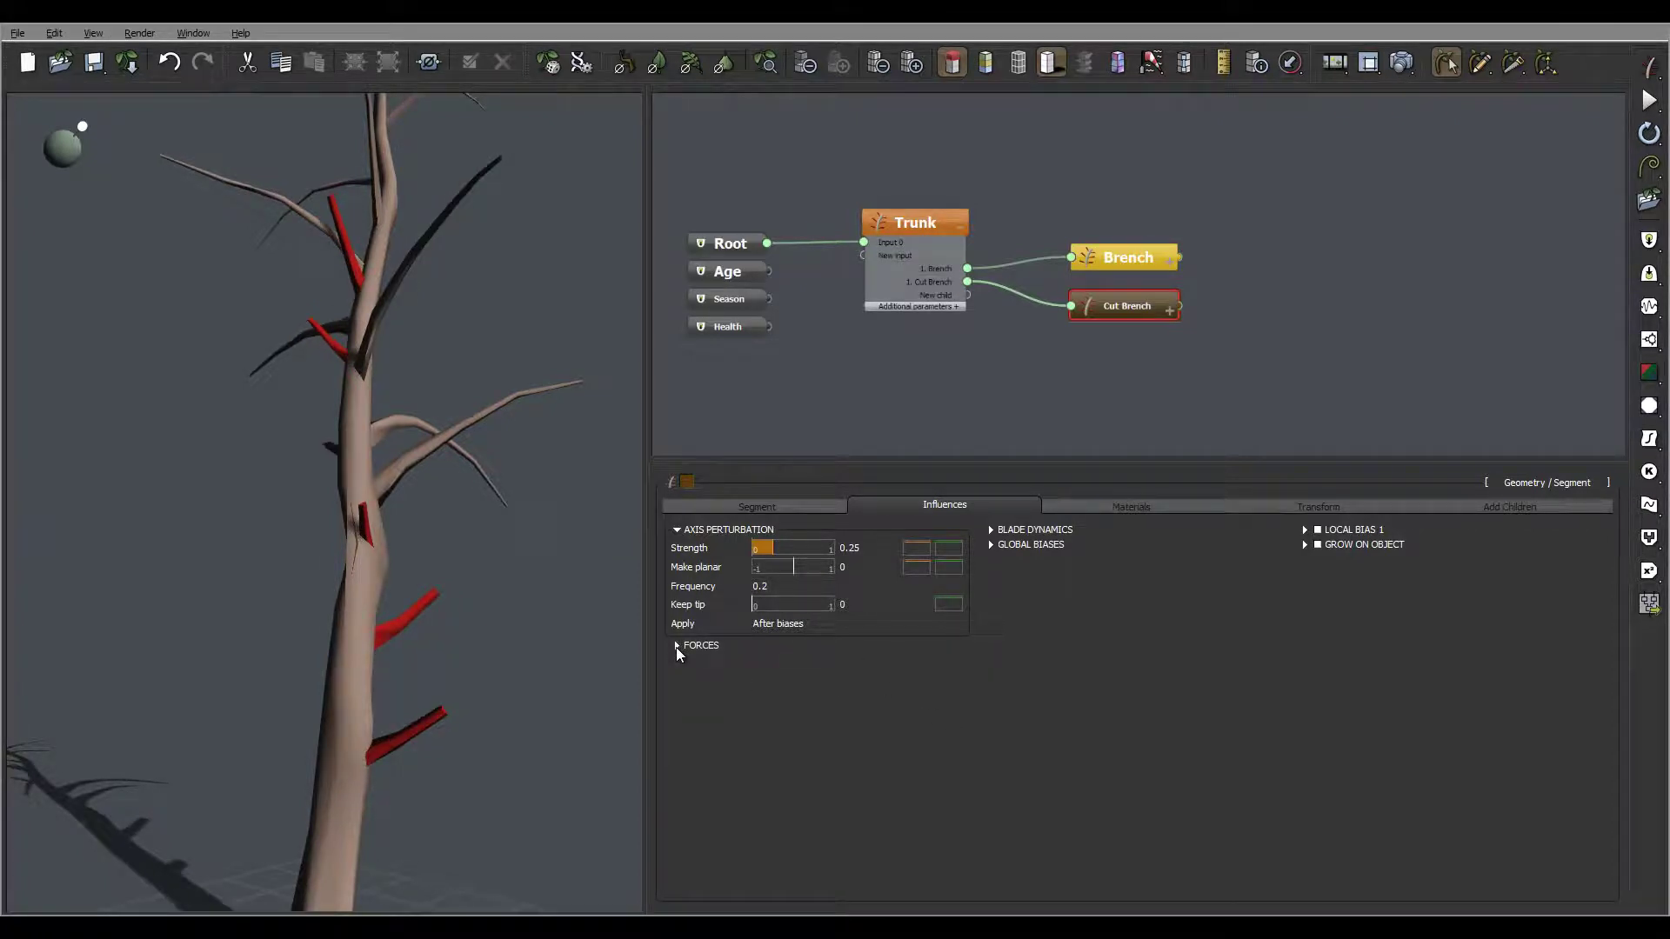
{"action": "left_click", "coordinate": [676, 647]}
{"action": "left_click_drag", "start_coordinate": [831, 664], "coordinate": [758, 705]}
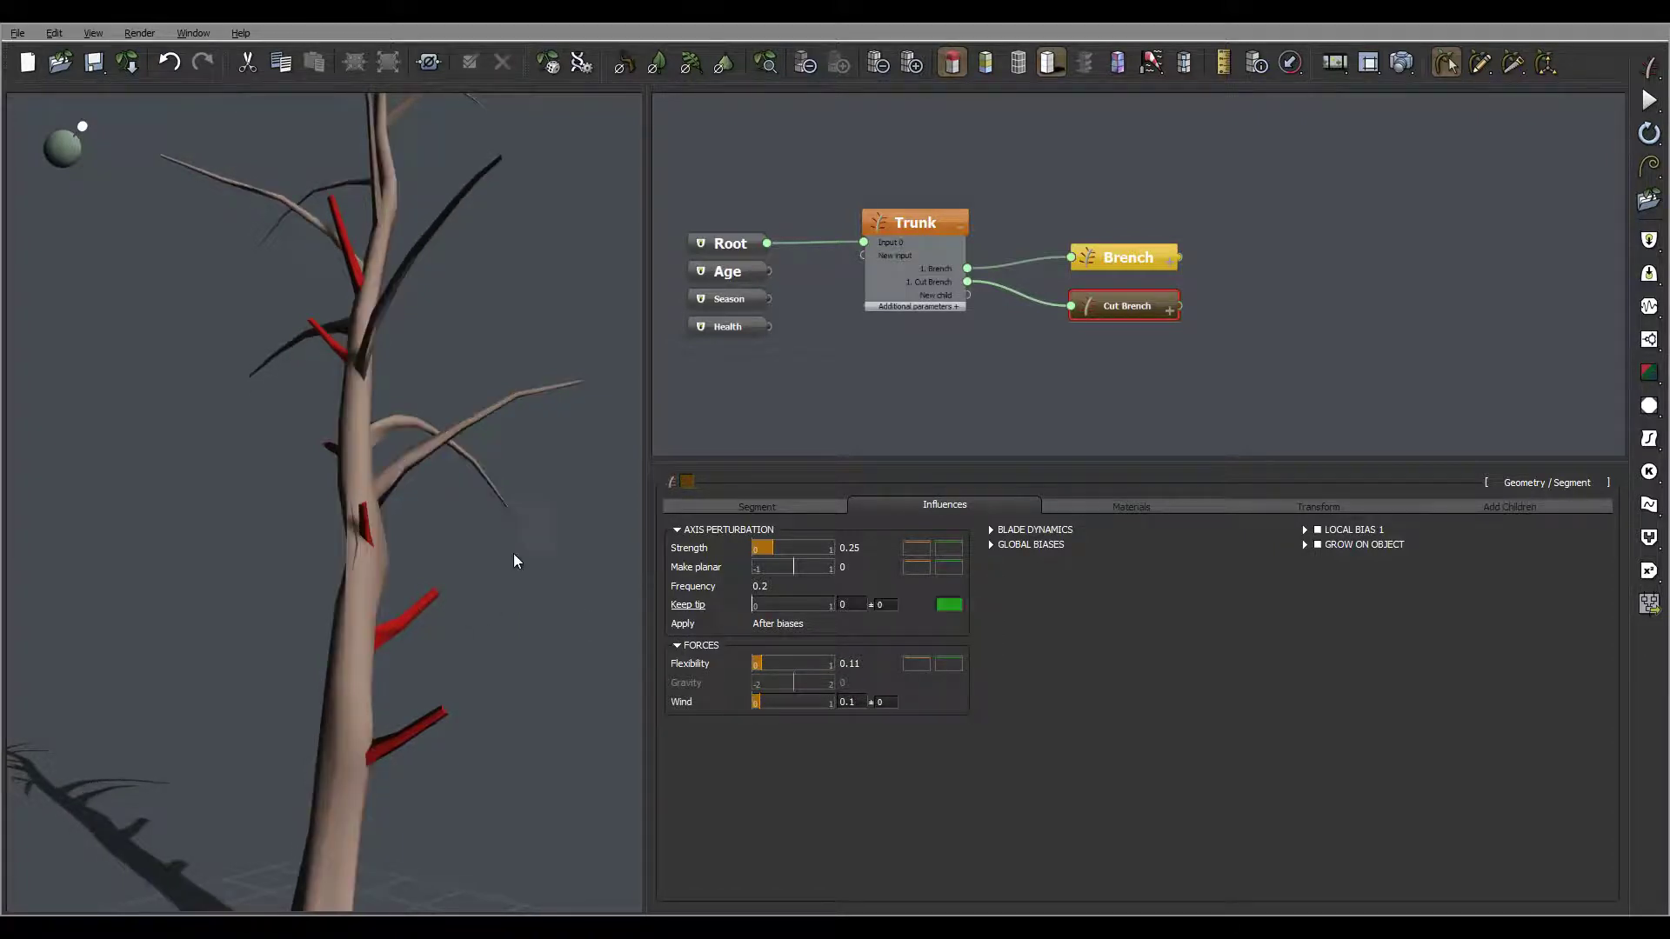
{"action": "left_click_drag", "start_coordinate": [514, 553], "coordinate": [425, 559]}
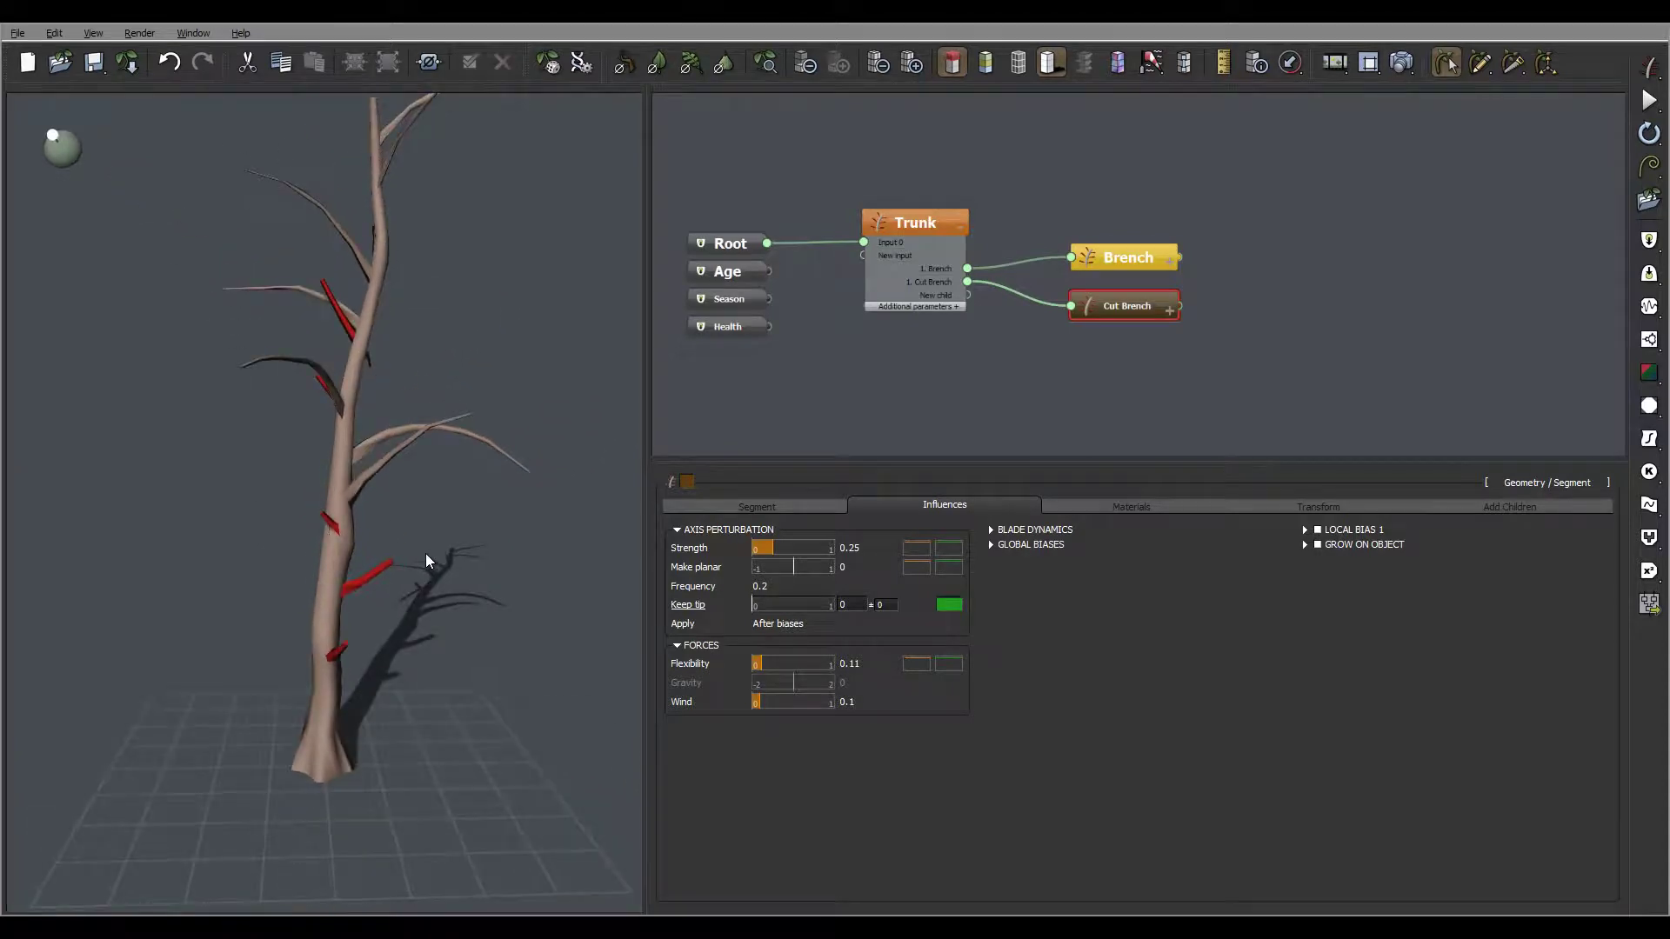
Randomize the Root node's seed repeatedly to try other tree variations, stopping at seed 26872, and inspect the tree from several sides
{"action": "left_click", "coordinate": [733, 242]}
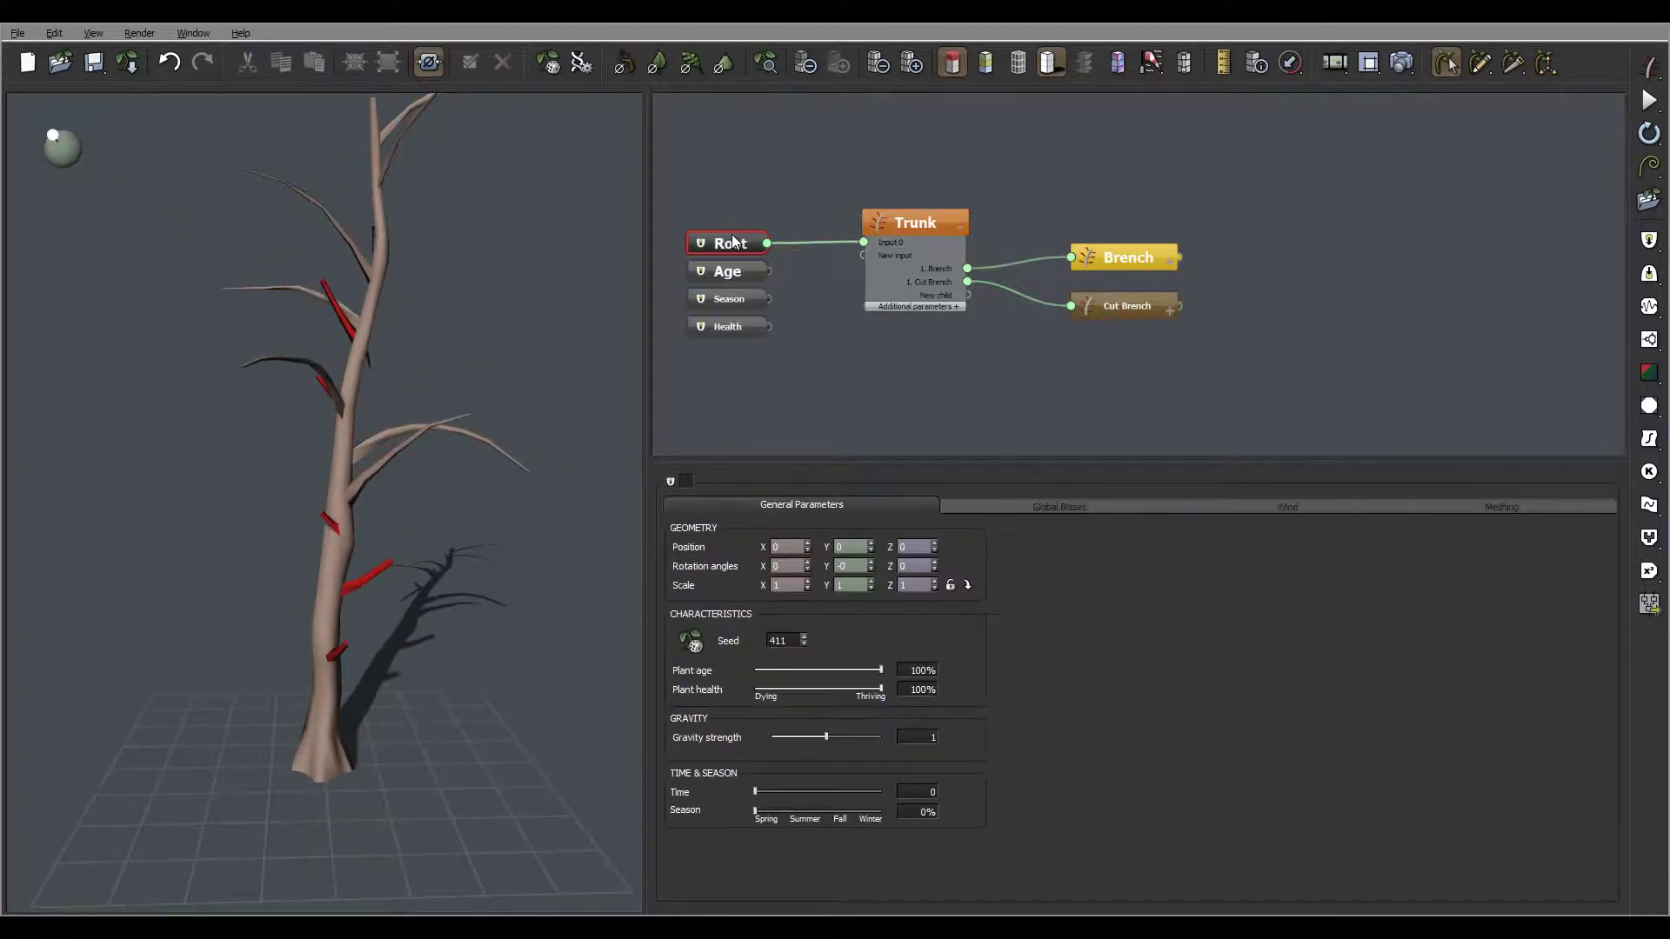
{"action": "left_click", "coordinate": [704, 645]}
{"action": "left_click", "coordinate": [704, 644]}
{"action": "left_click", "coordinate": [704, 644]}
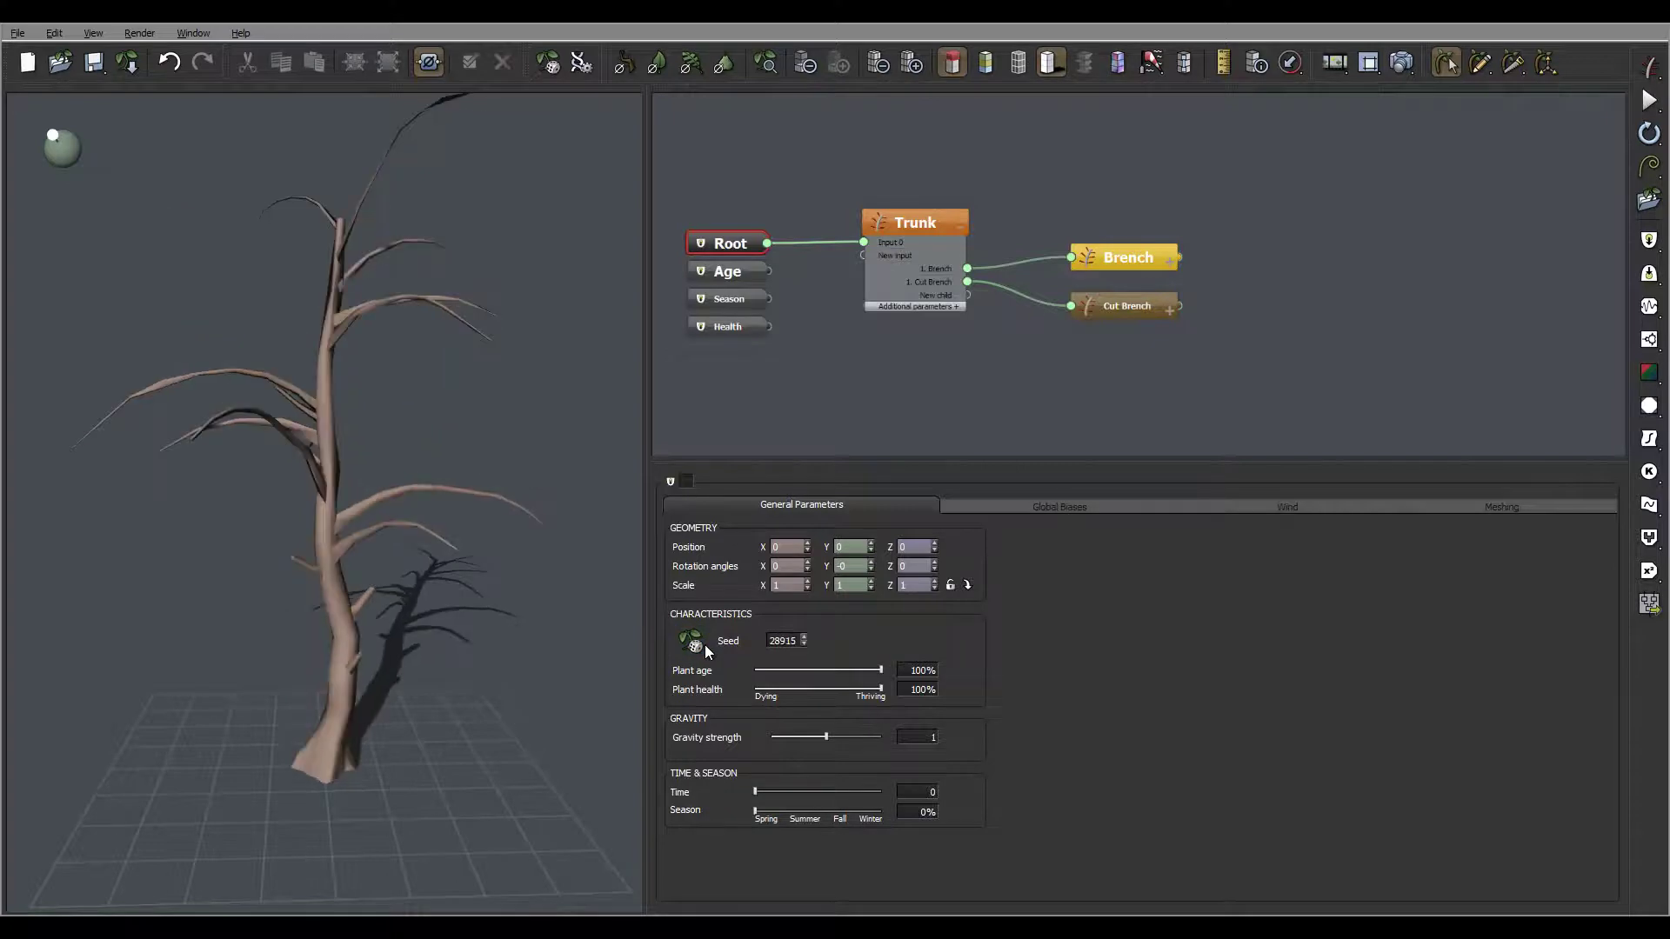
{"action": "left_click", "coordinate": [705, 644]}
{"action": "left_click", "coordinate": [705, 644]}
{"action": "left_click", "coordinate": [704, 644]}
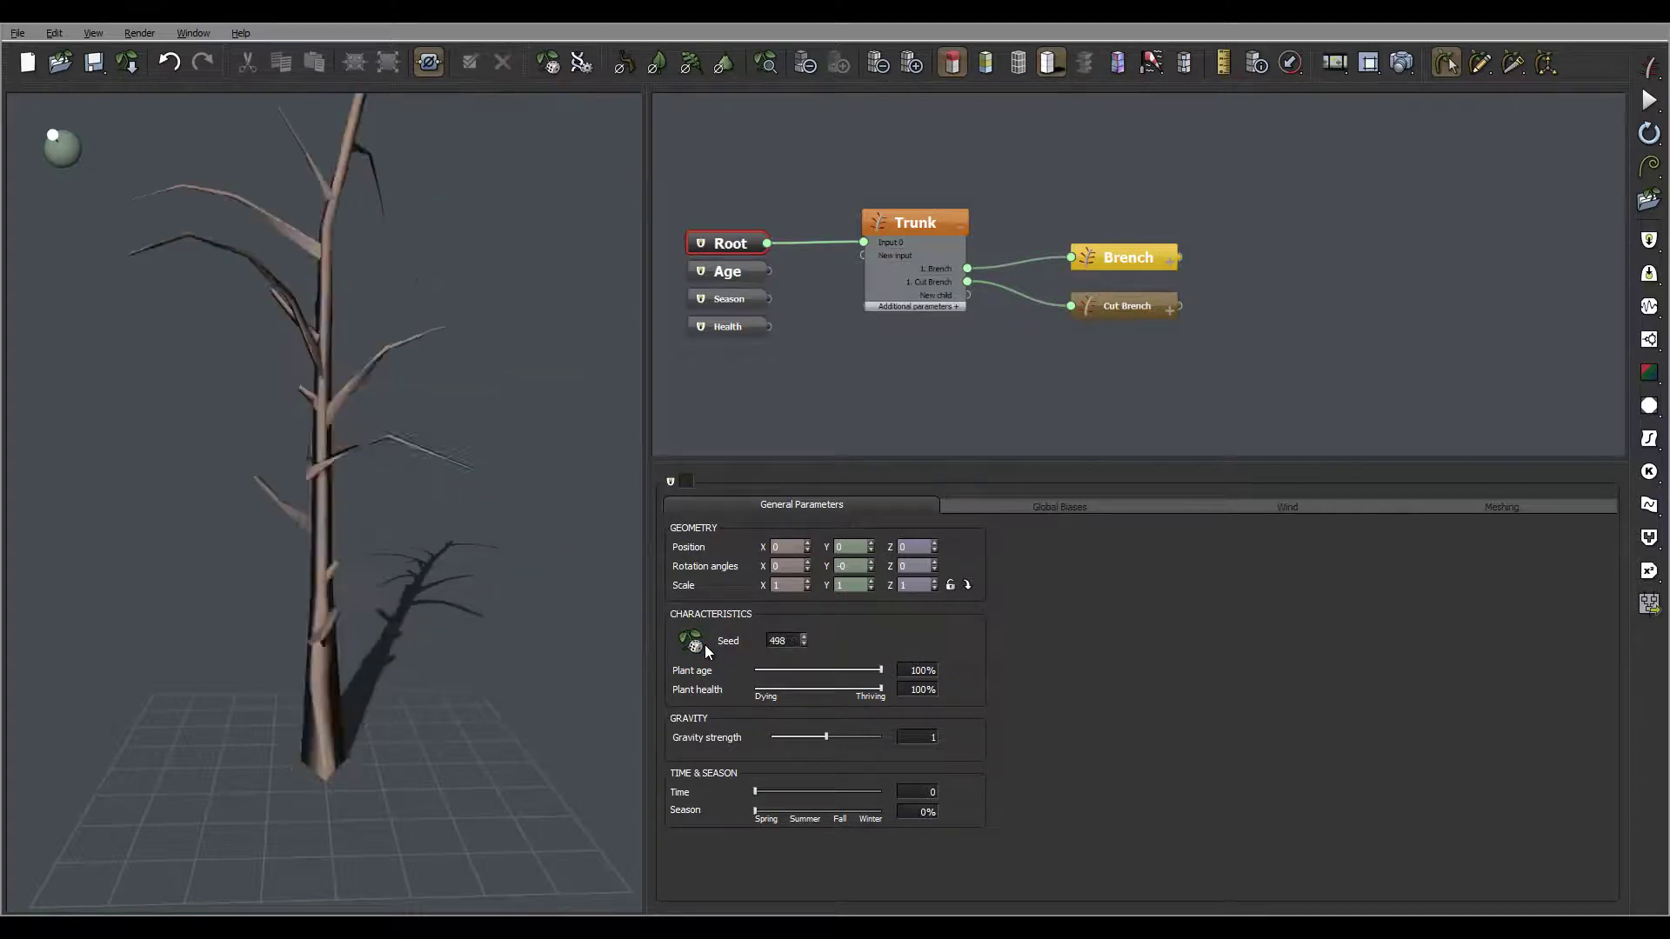
{"action": "left_click", "coordinate": [704, 644]}
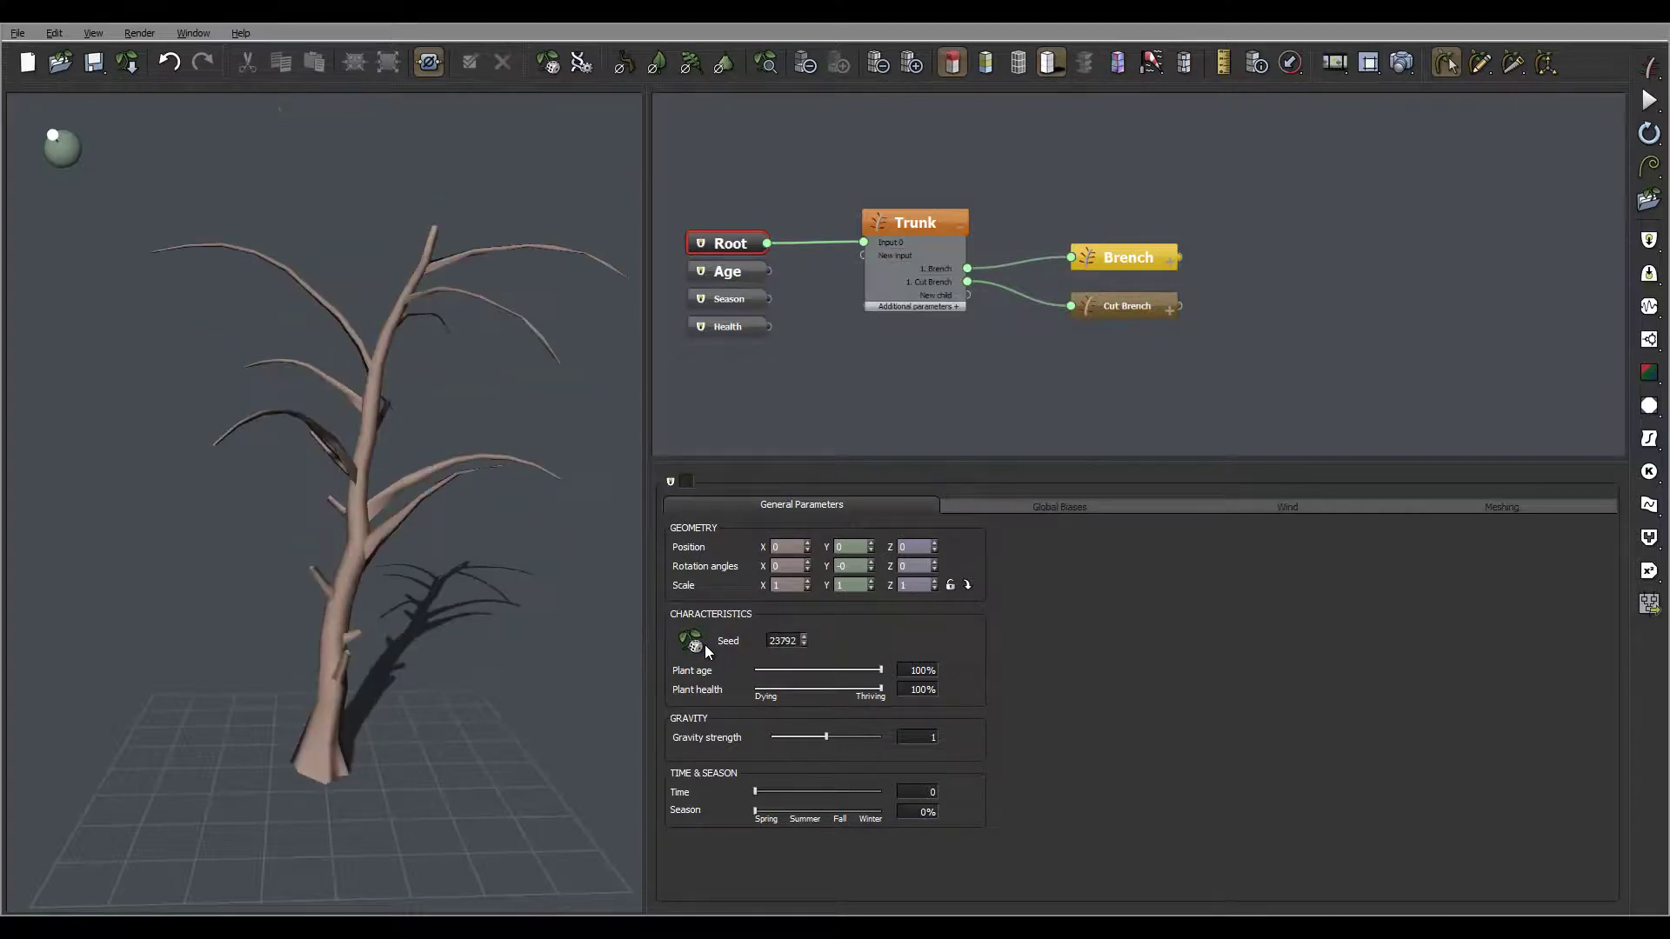
{"action": "left_click", "coordinate": [704, 645]}
{"action": "left_click_drag", "start_coordinate": [424, 388], "coordinate": [427, 322]}
{"action": "left_click_drag", "start_coordinate": [438, 447], "coordinate": [296, 506]}
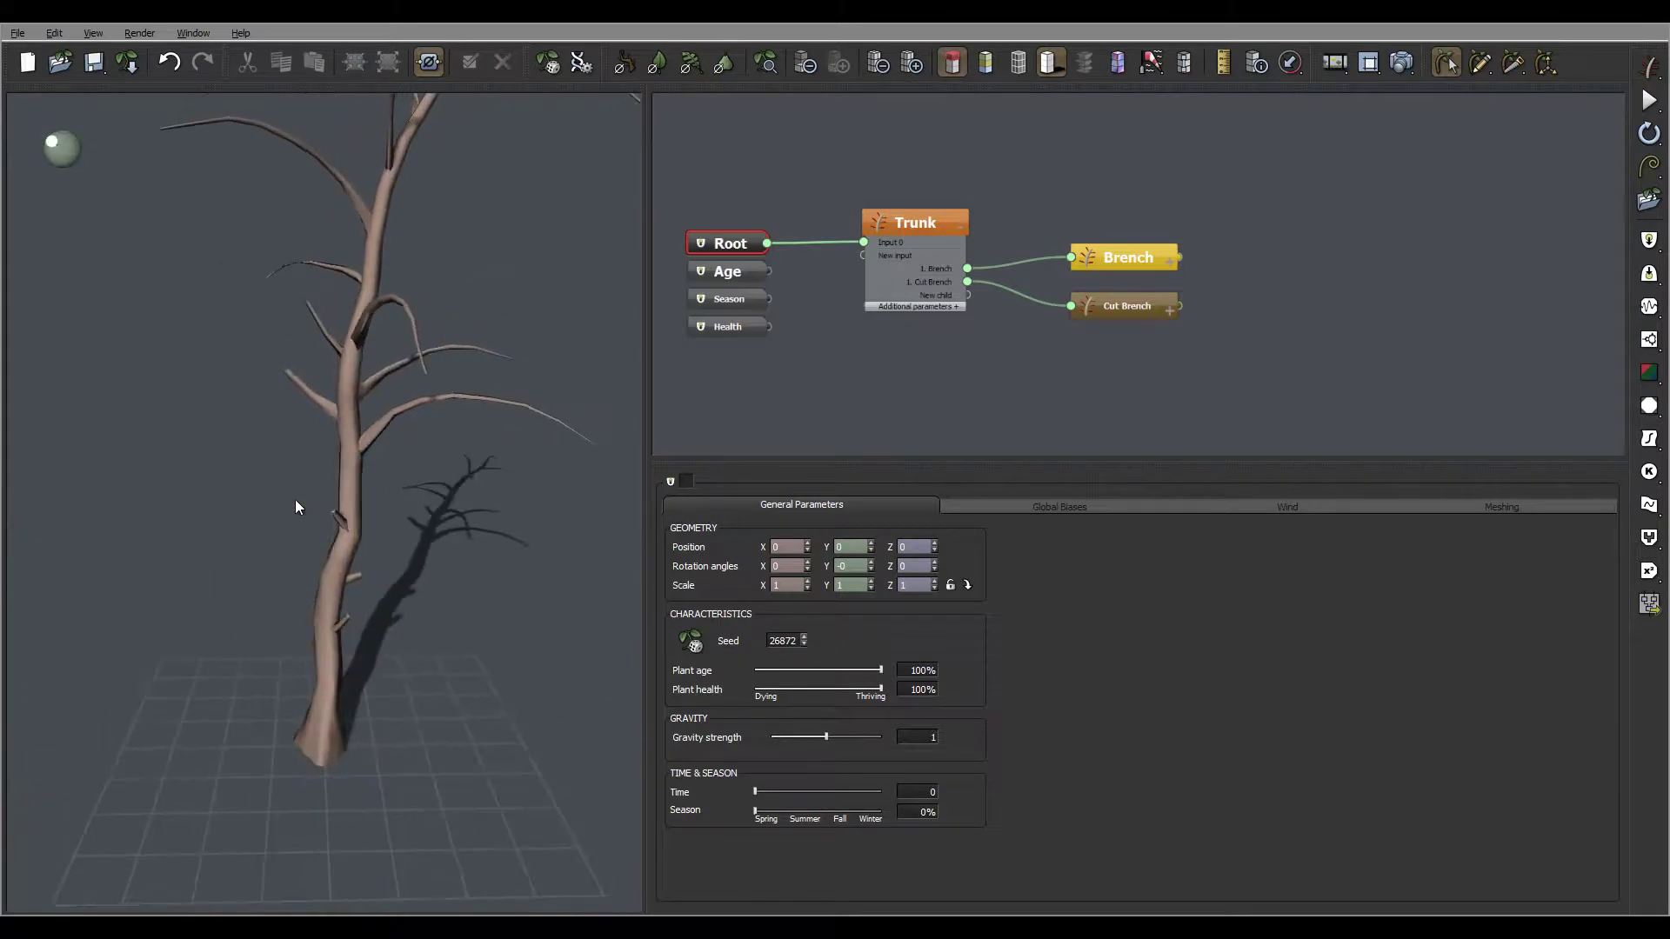
{"action": "mouse_move", "coordinate": [358, 603]}
{"action": "left_mouse_down"}
{"action": "mouse_move", "coordinate": [495, 491]}
{"action": "mouse_move", "coordinate": [378, 595]}
{"action": "left_mouse_up"}
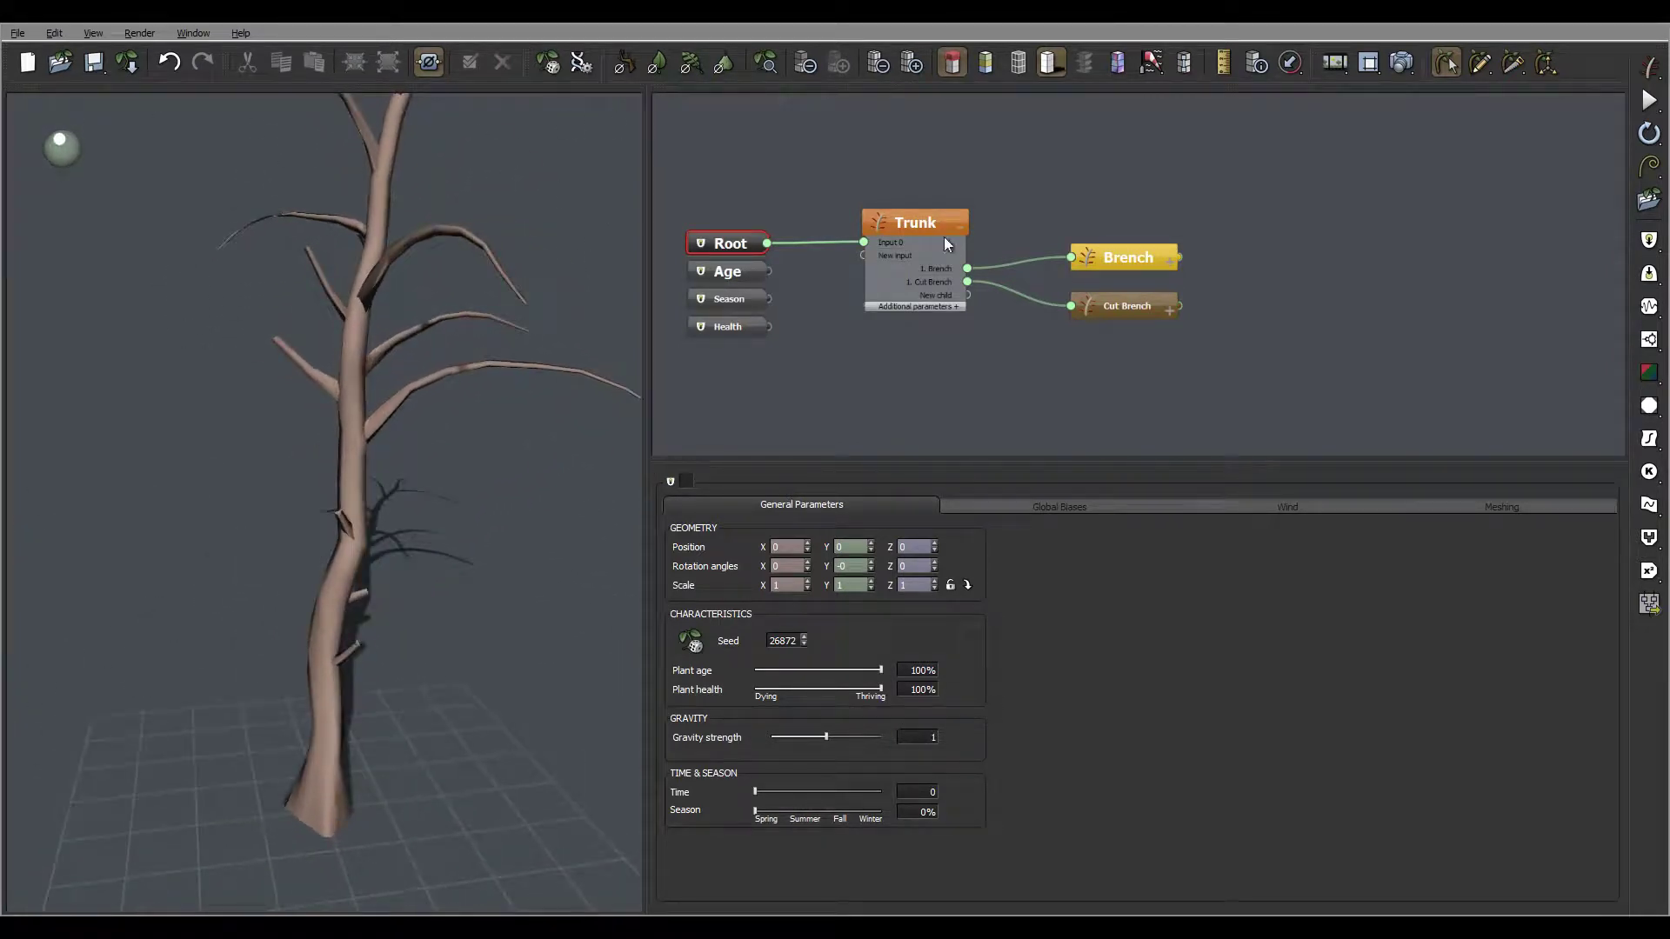
Reselect the Cut Brench node, view its stubs on the new tree variation and open its segment settings
{"action": "left_click", "coordinate": [1130, 303]}
{"action": "left_click_drag", "start_coordinate": [313, 410], "coordinate": [415, 428]}
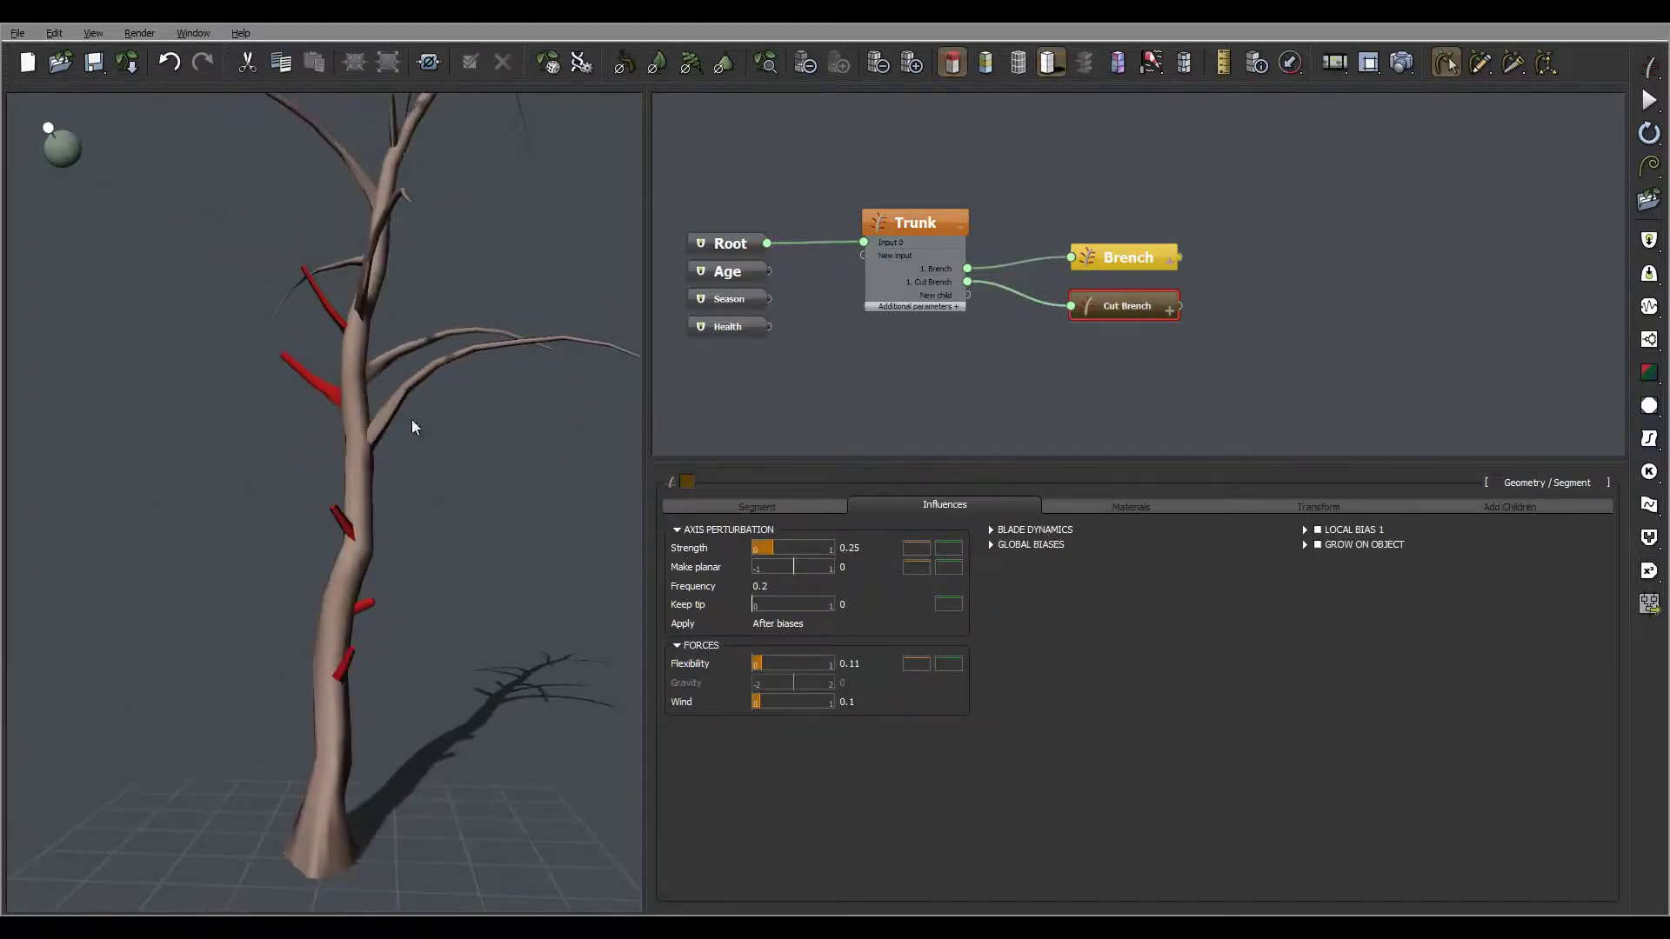
{"action": "left_click", "coordinate": [791, 512]}
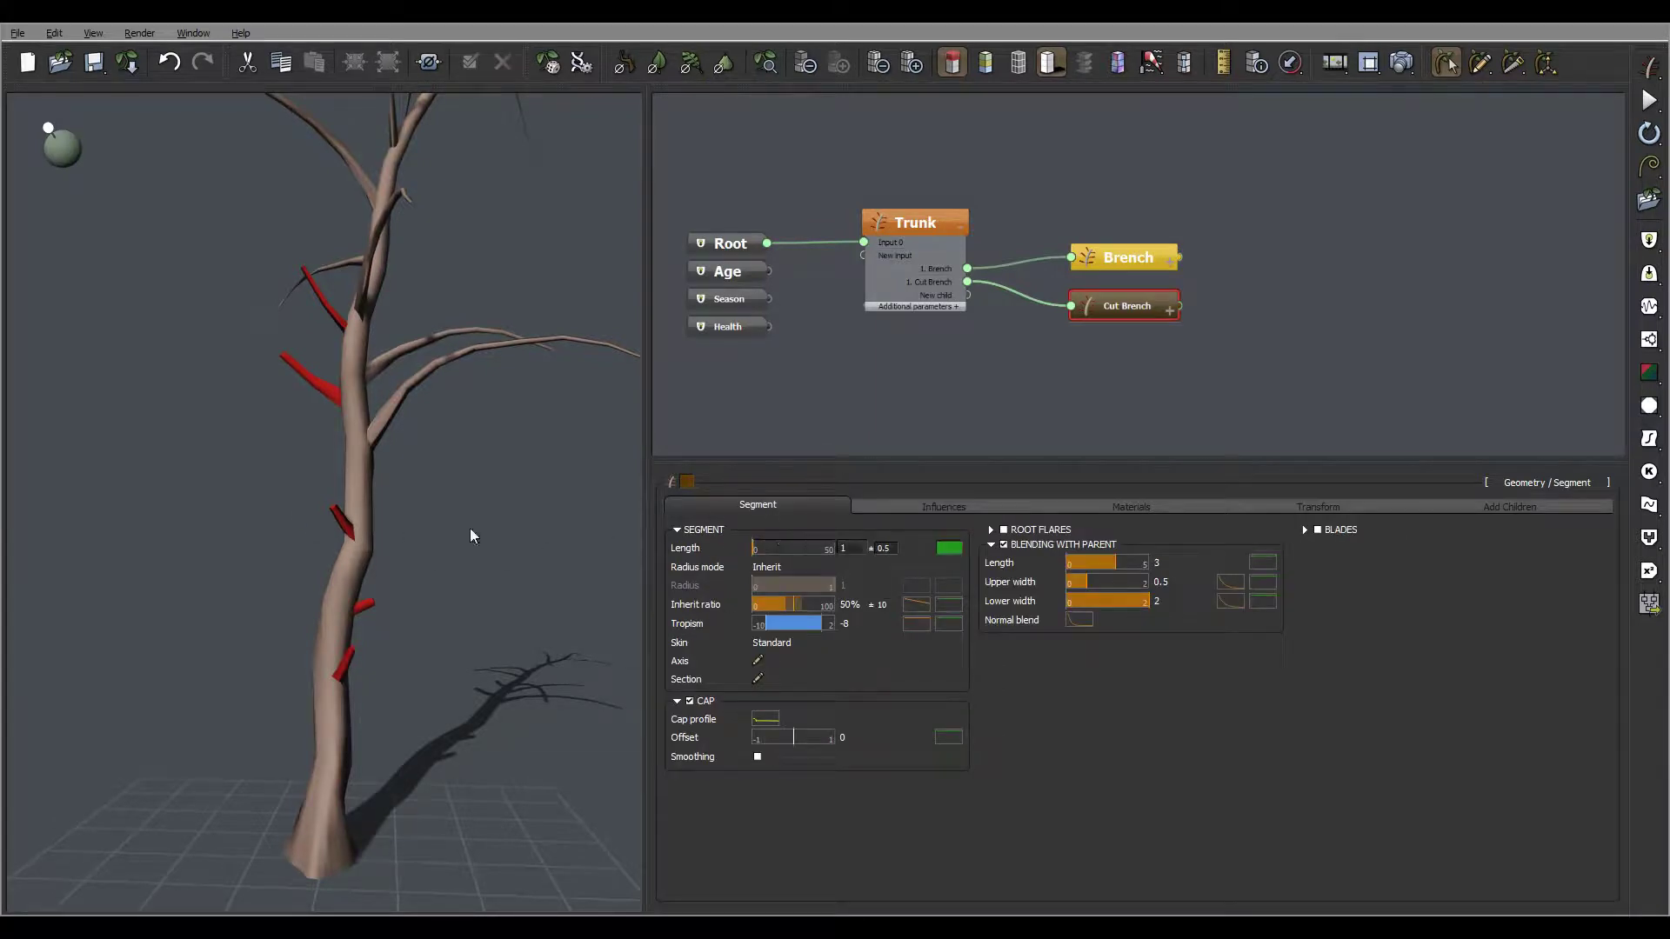
Shape the Cut Brench length's parent function to rise from about 0.57 at position 0 to 1 at about 0.2
{"action": "left_click", "coordinate": [949, 548]}
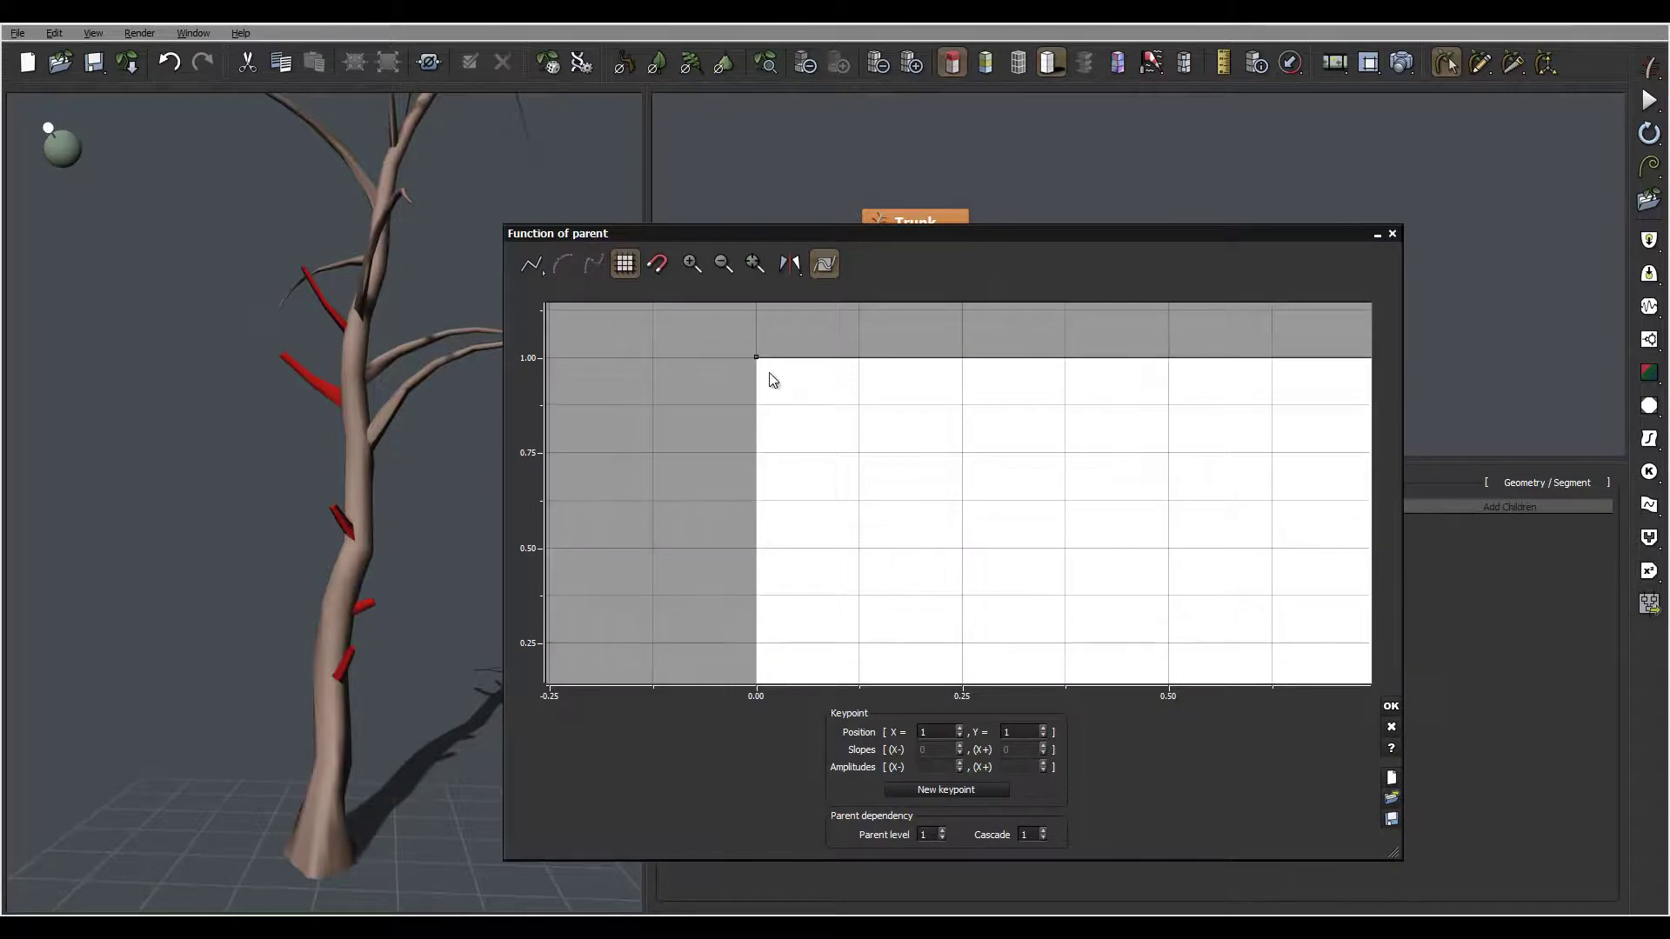
{"action": "left_click_drag", "start_coordinate": [769, 355], "coordinate": [1023, 465]}
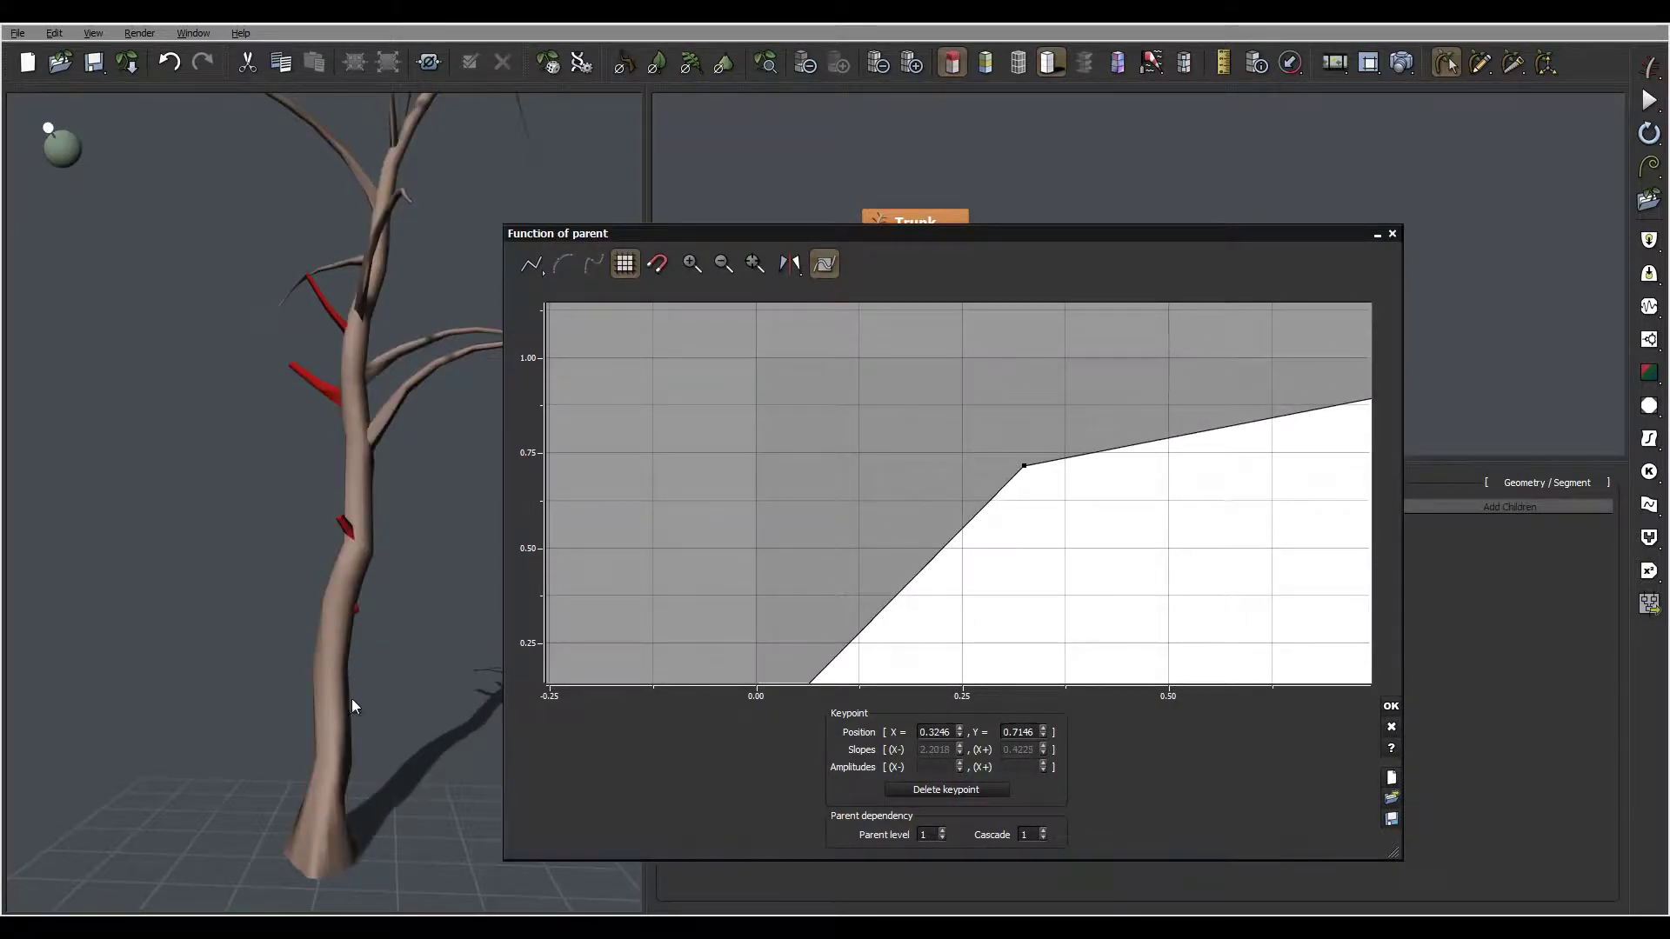
{"action": "middle_click_drag", "start_coordinate": [1085, 591], "coordinate": [1078, 627]}
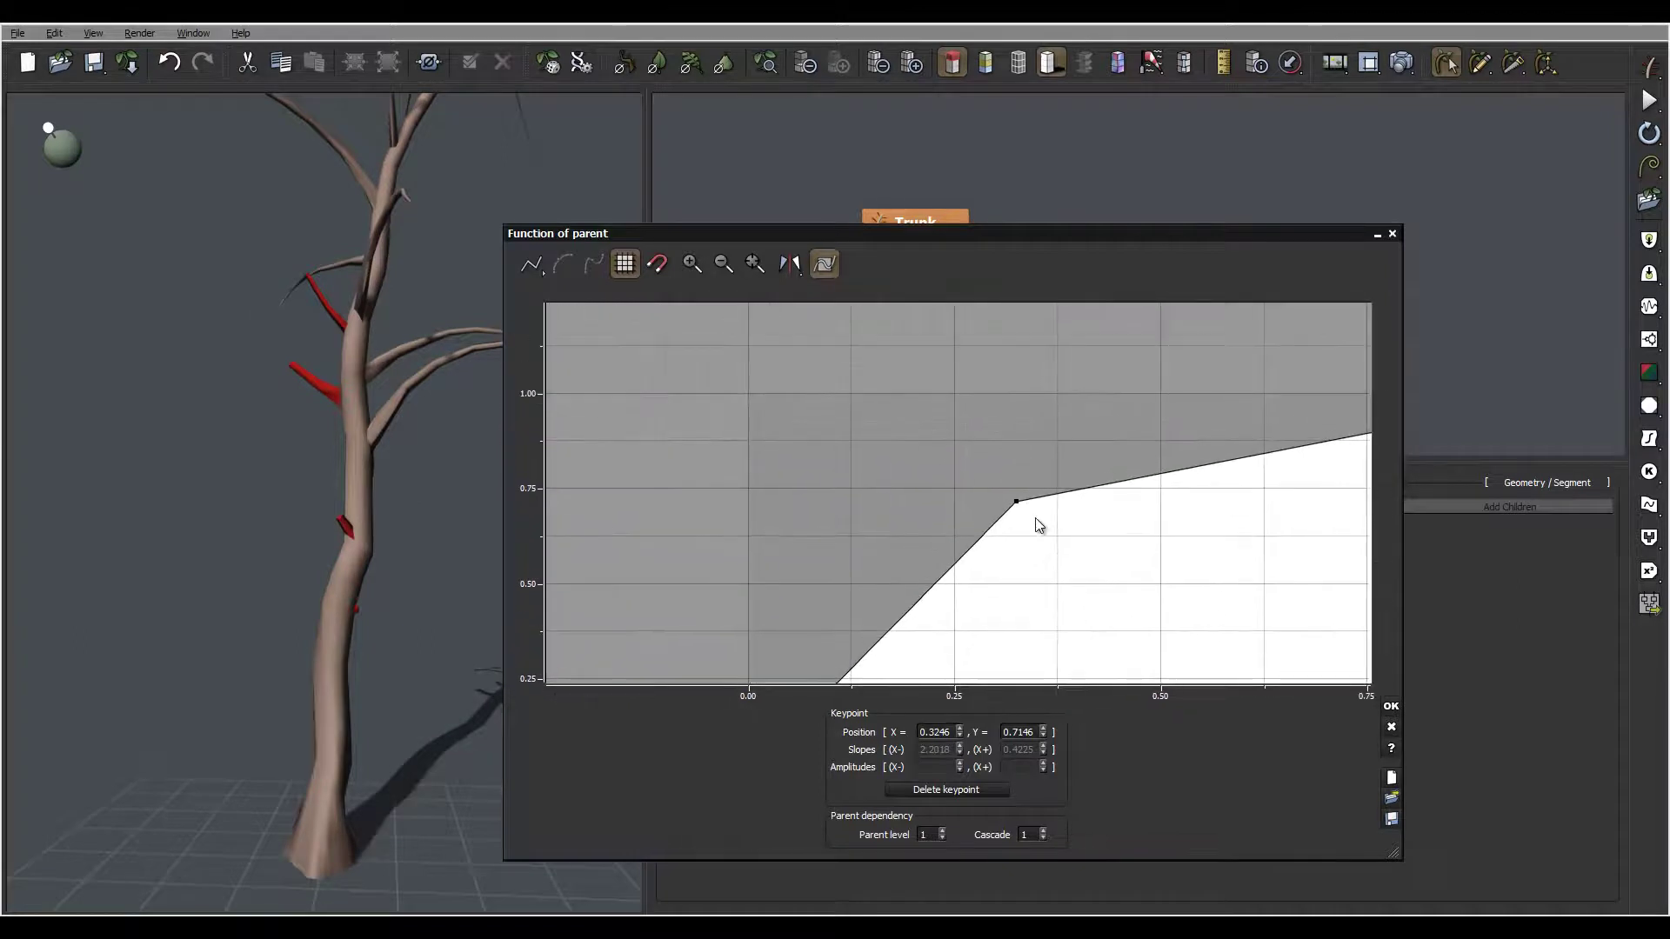
{"action": "left_click_drag", "start_coordinate": [1019, 505], "coordinate": [877, 394]}
{"action": "left_click", "coordinate": [809, 582]}
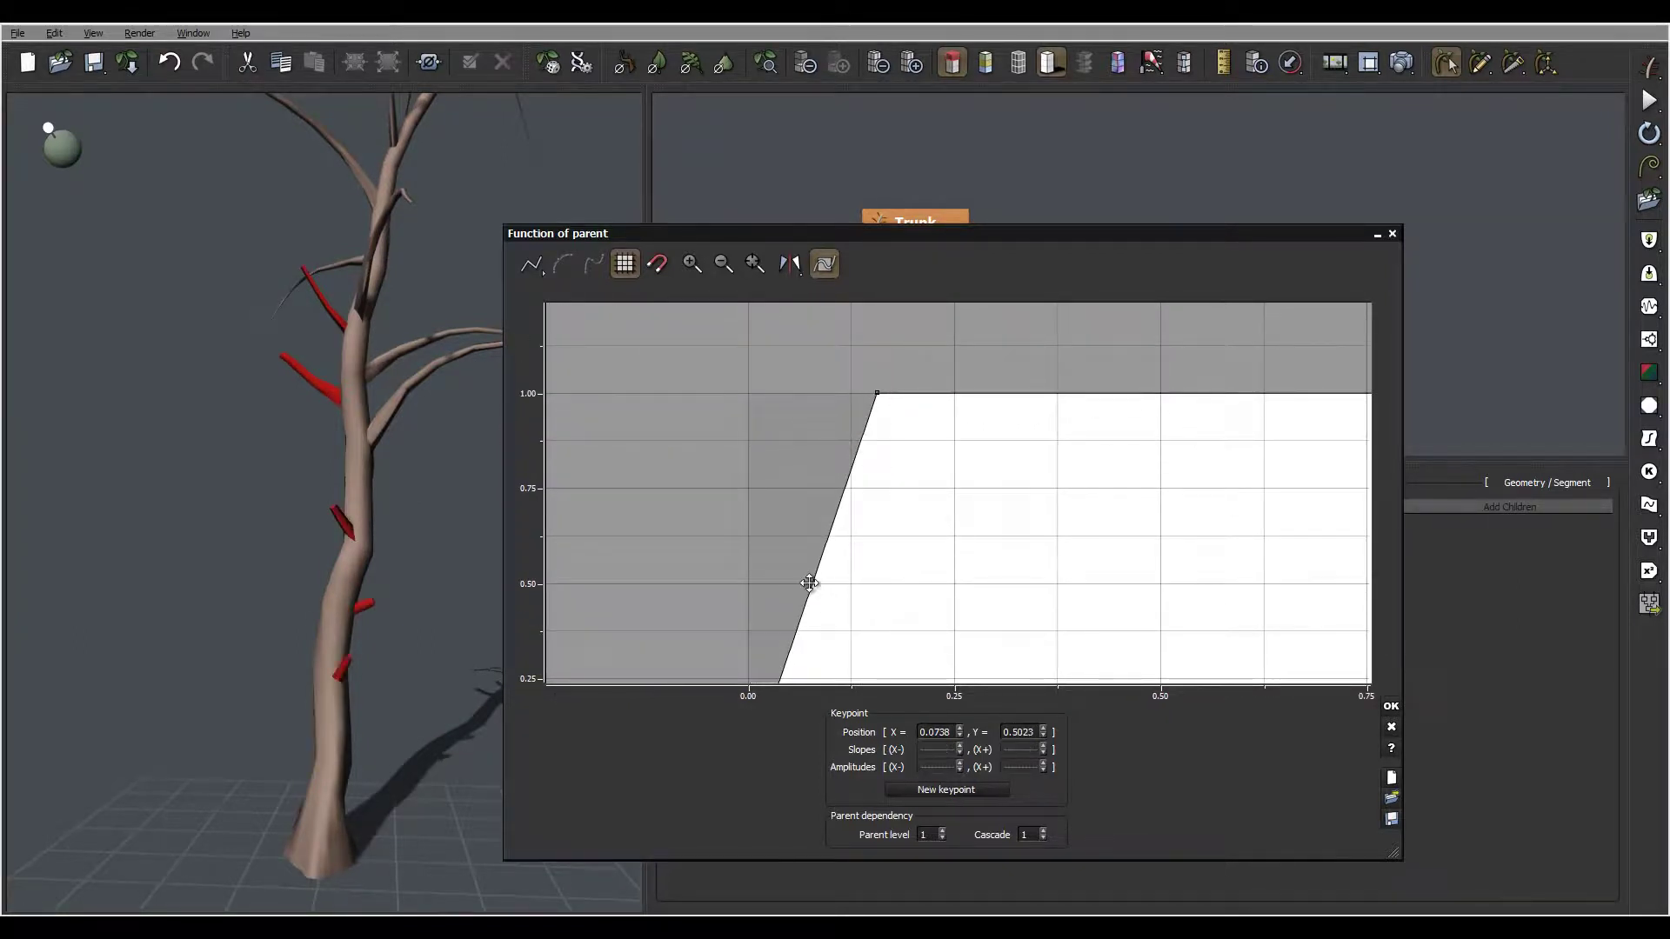
{"action": "left_click_drag", "start_coordinate": [809, 582], "coordinate": [730, 555]}
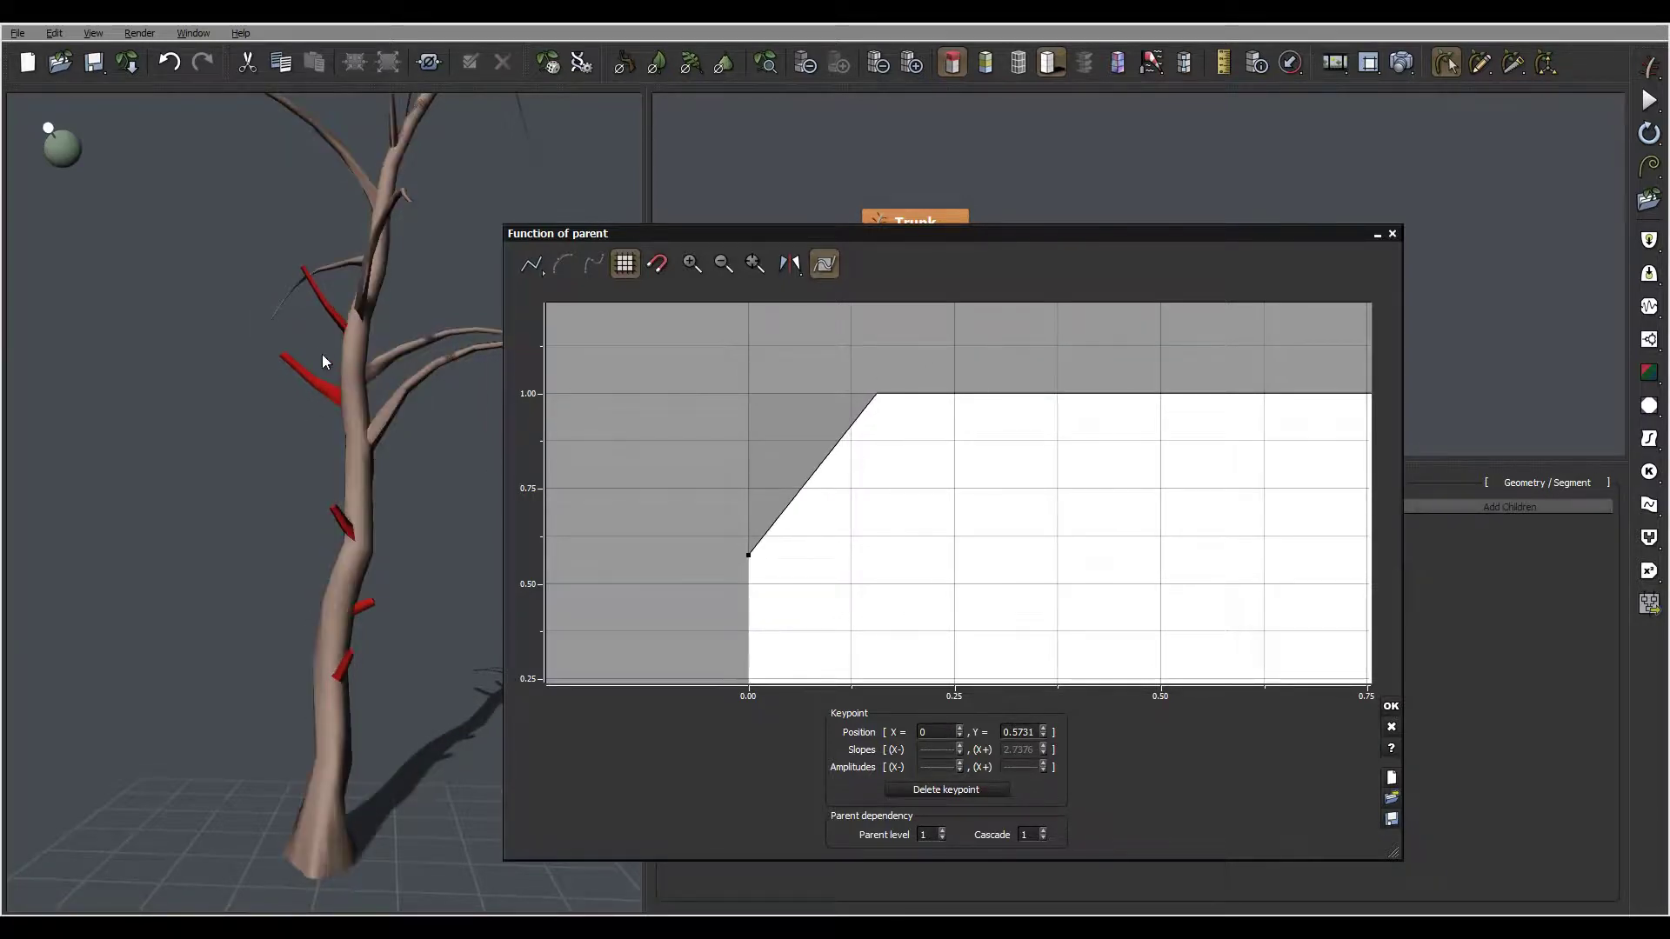
{"action": "left_click", "coordinate": [879, 392]}
{"action": "left_click_drag", "start_coordinate": [886, 390], "coordinate": [915, 389]}
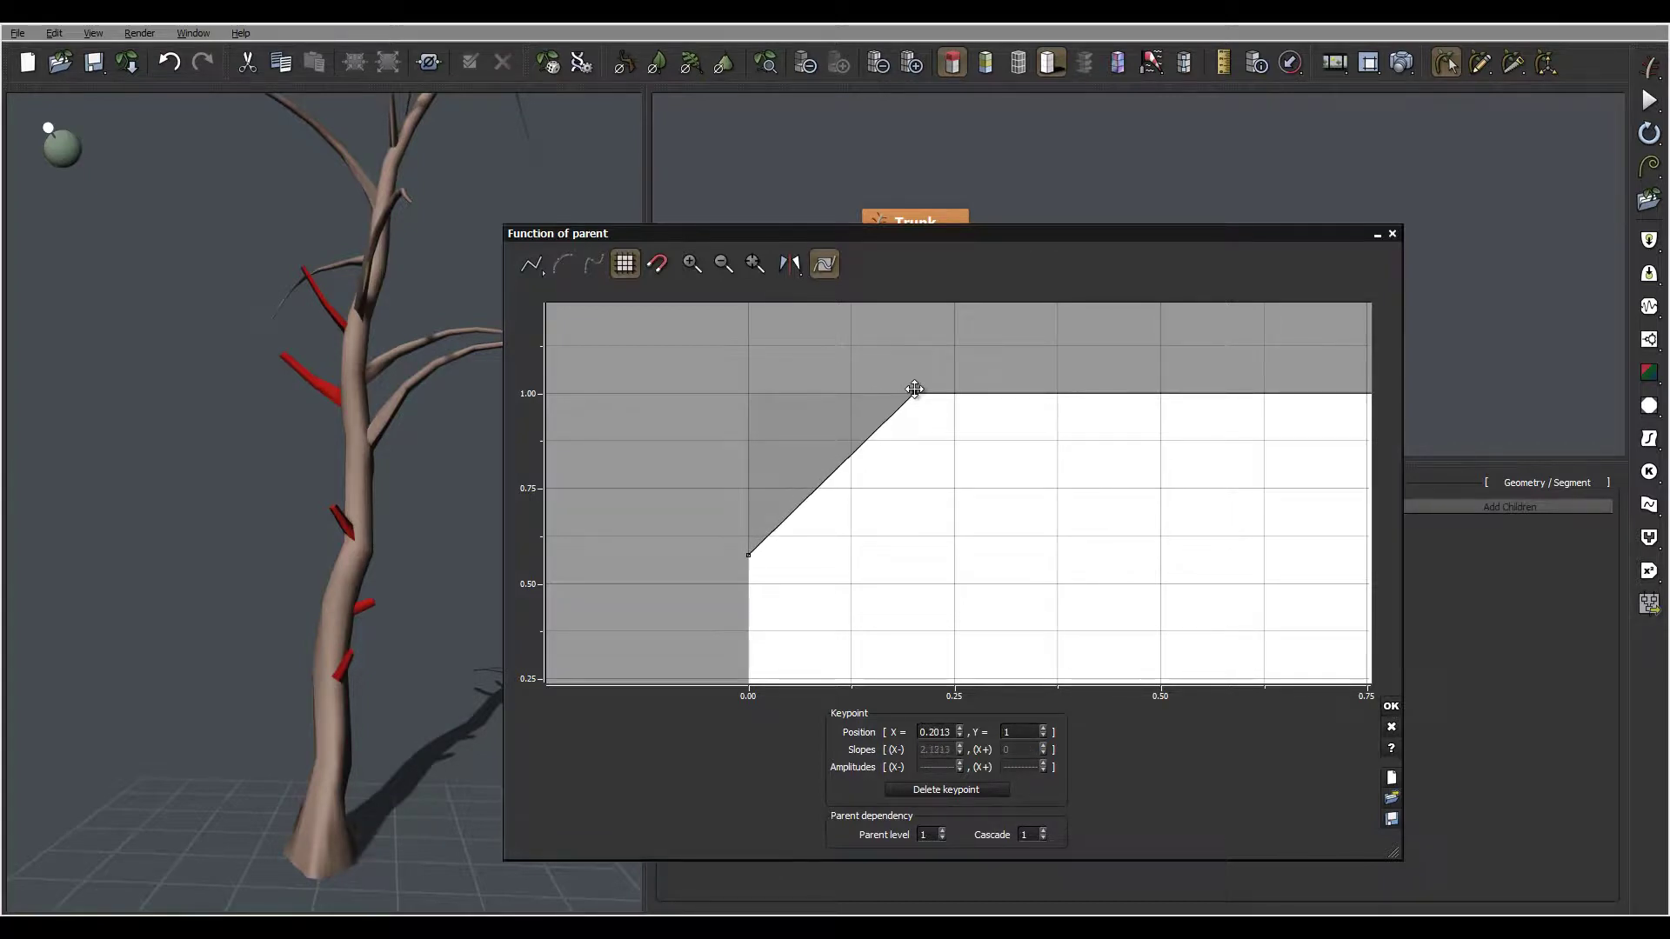
{"action": "left_click", "coordinate": [1391, 706]}
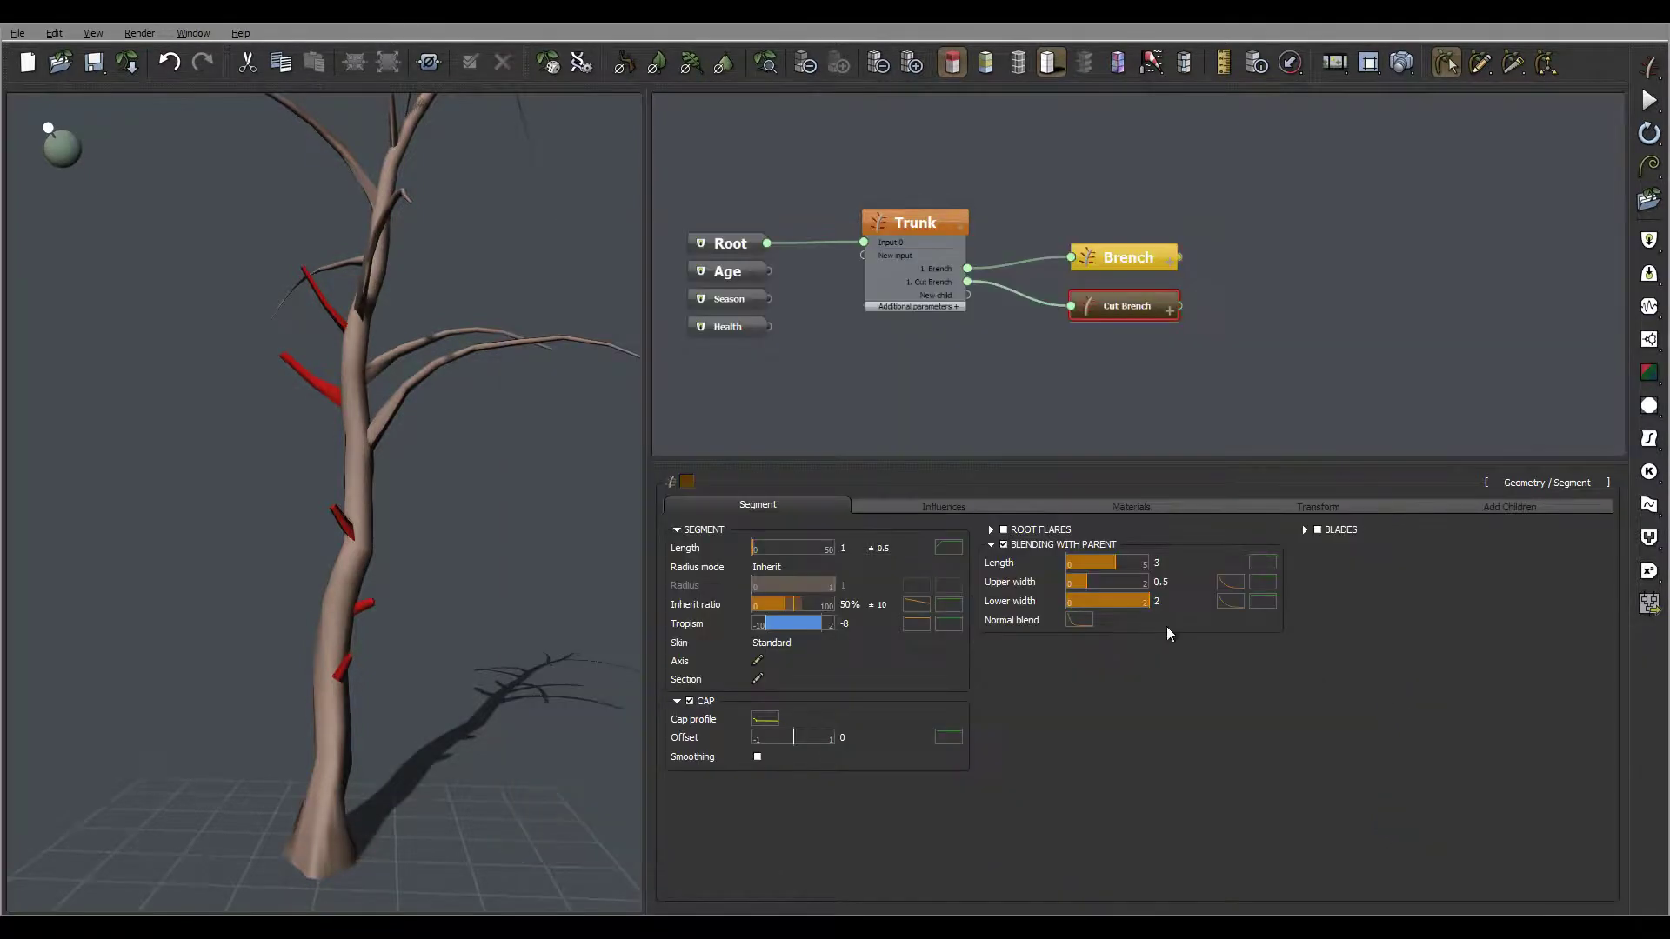
Inspect the cut stubs along the trunk from above, below and the sides
{"action": "left_click_drag", "start_coordinate": [281, 380], "coordinate": [213, 474]}
{"action": "left_click_drag", "start_coordinate": [376, 594], "coordinate": [368, 532]}
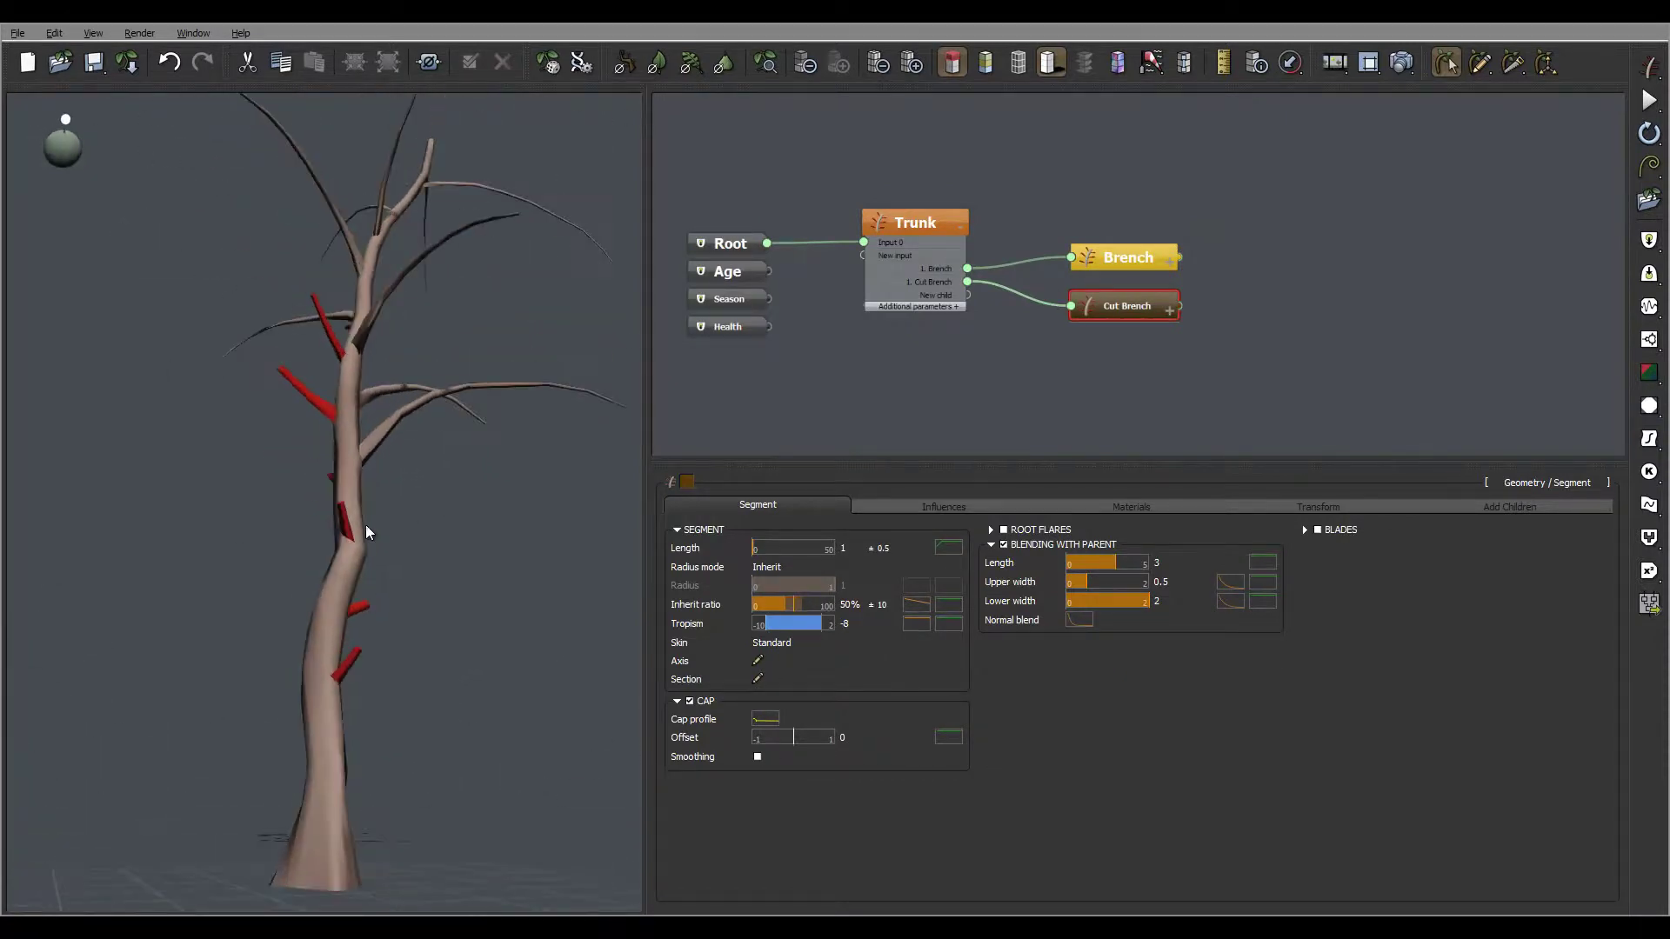
{"action": "left_click_drag", "start_coordinate": [357, 307], "coordinate": [358, 455]}
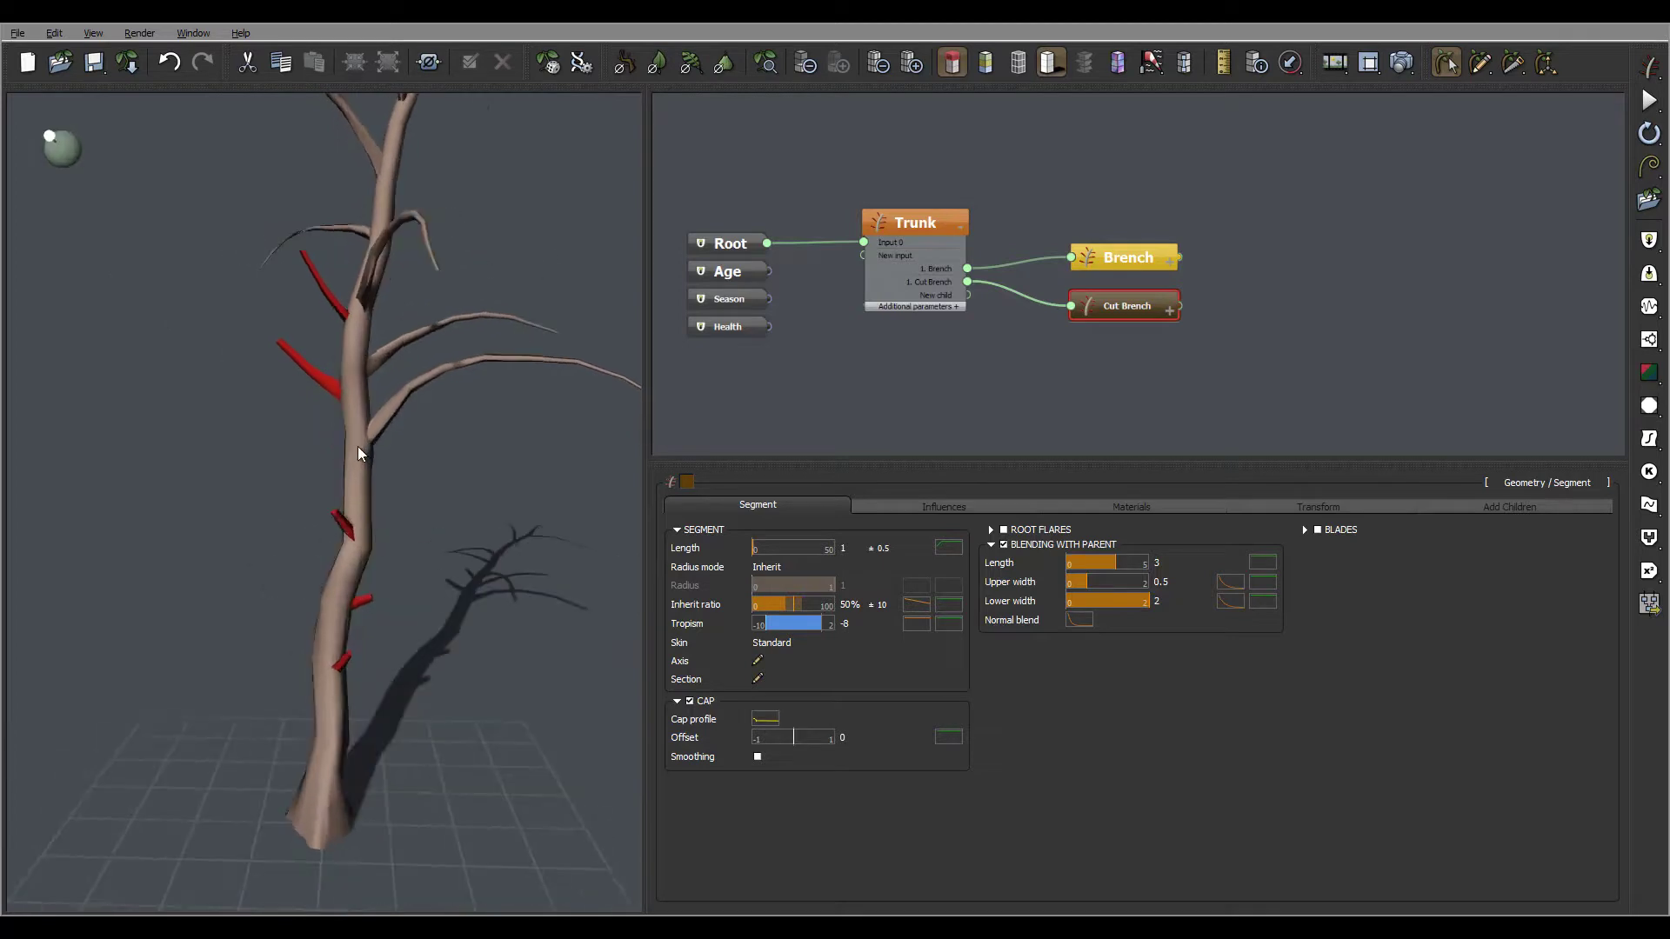
{"action": "left_click_drag", "start_coordinate": [352, 258], "coordinate": [444, 311]}
{"action": "left_click_drag", "start_coordinate": [442, 372], "coordinate": [342, 402]}
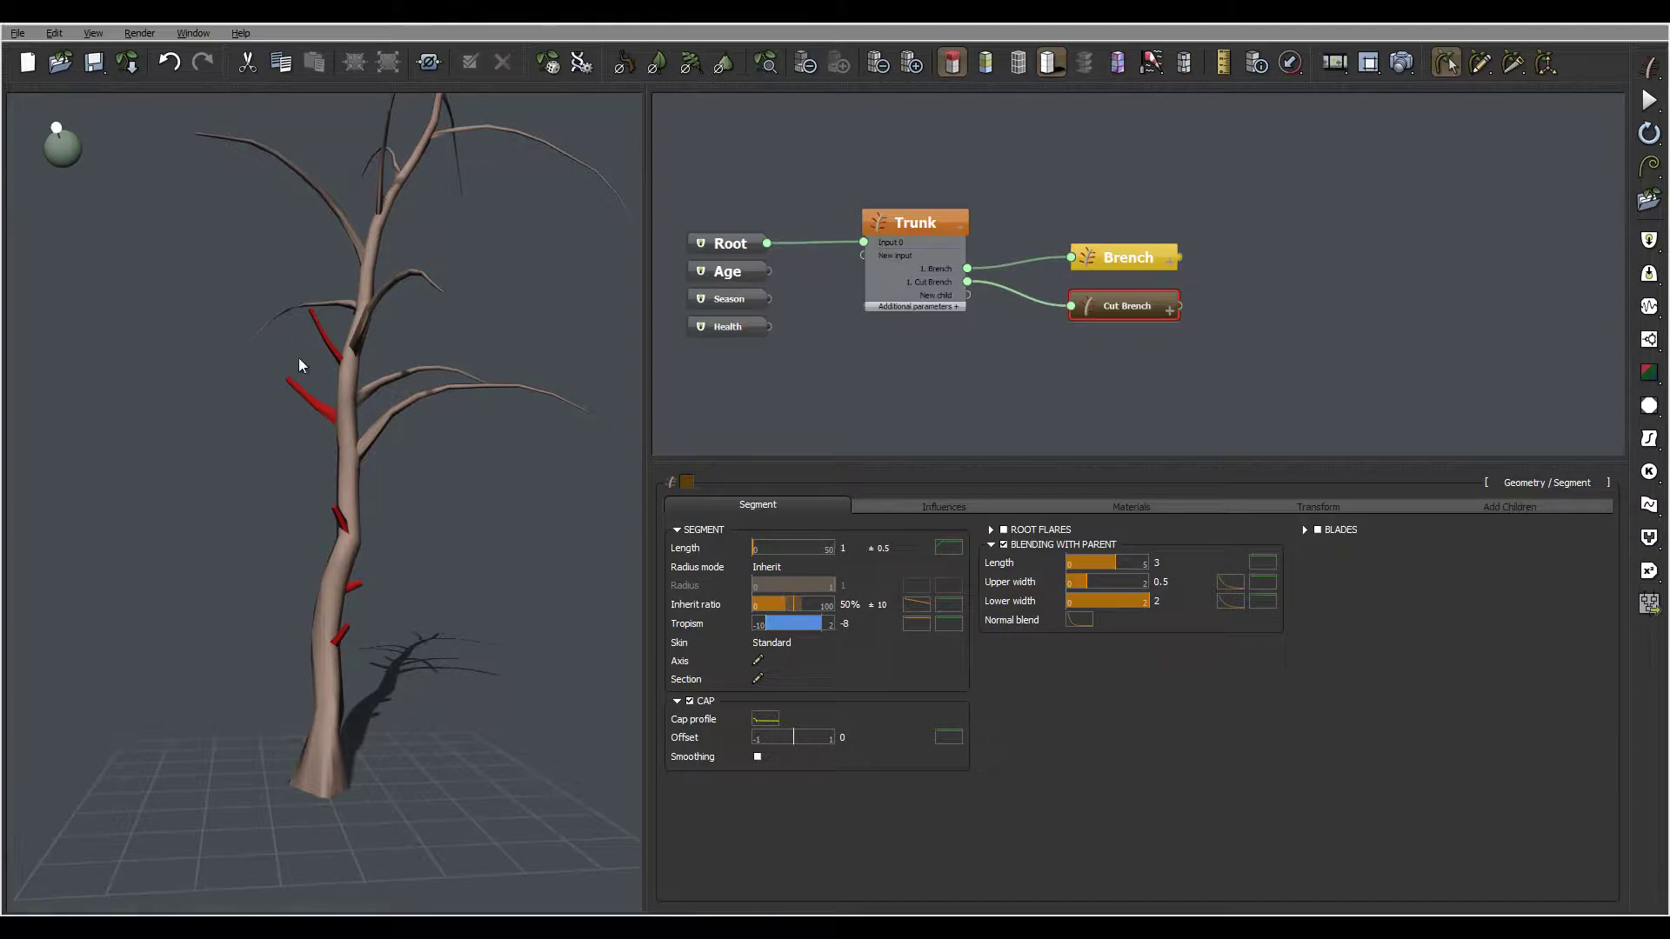
{"action": "left_click_drag", "start_coordinate": [306, 361], "coordinate": [302, 400]}
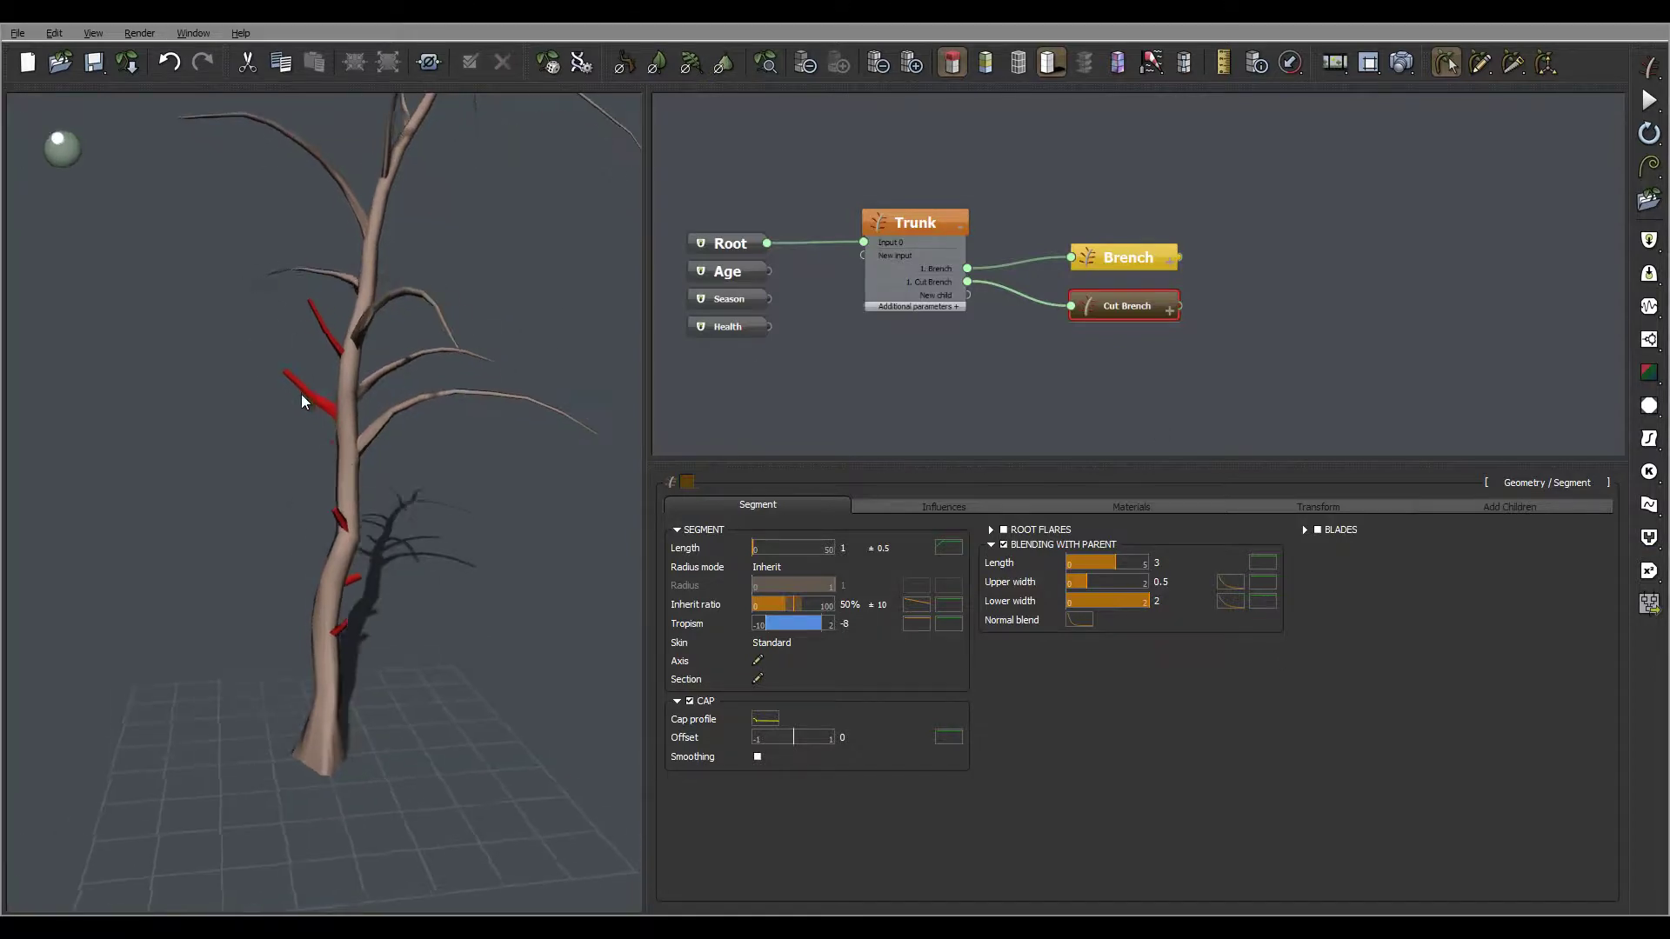
Edit the Cut Brench segment body material, removing its Mossy layer and naming the Oak material Brench
{"action": "left_click", "coordinate": [1131, 506]}
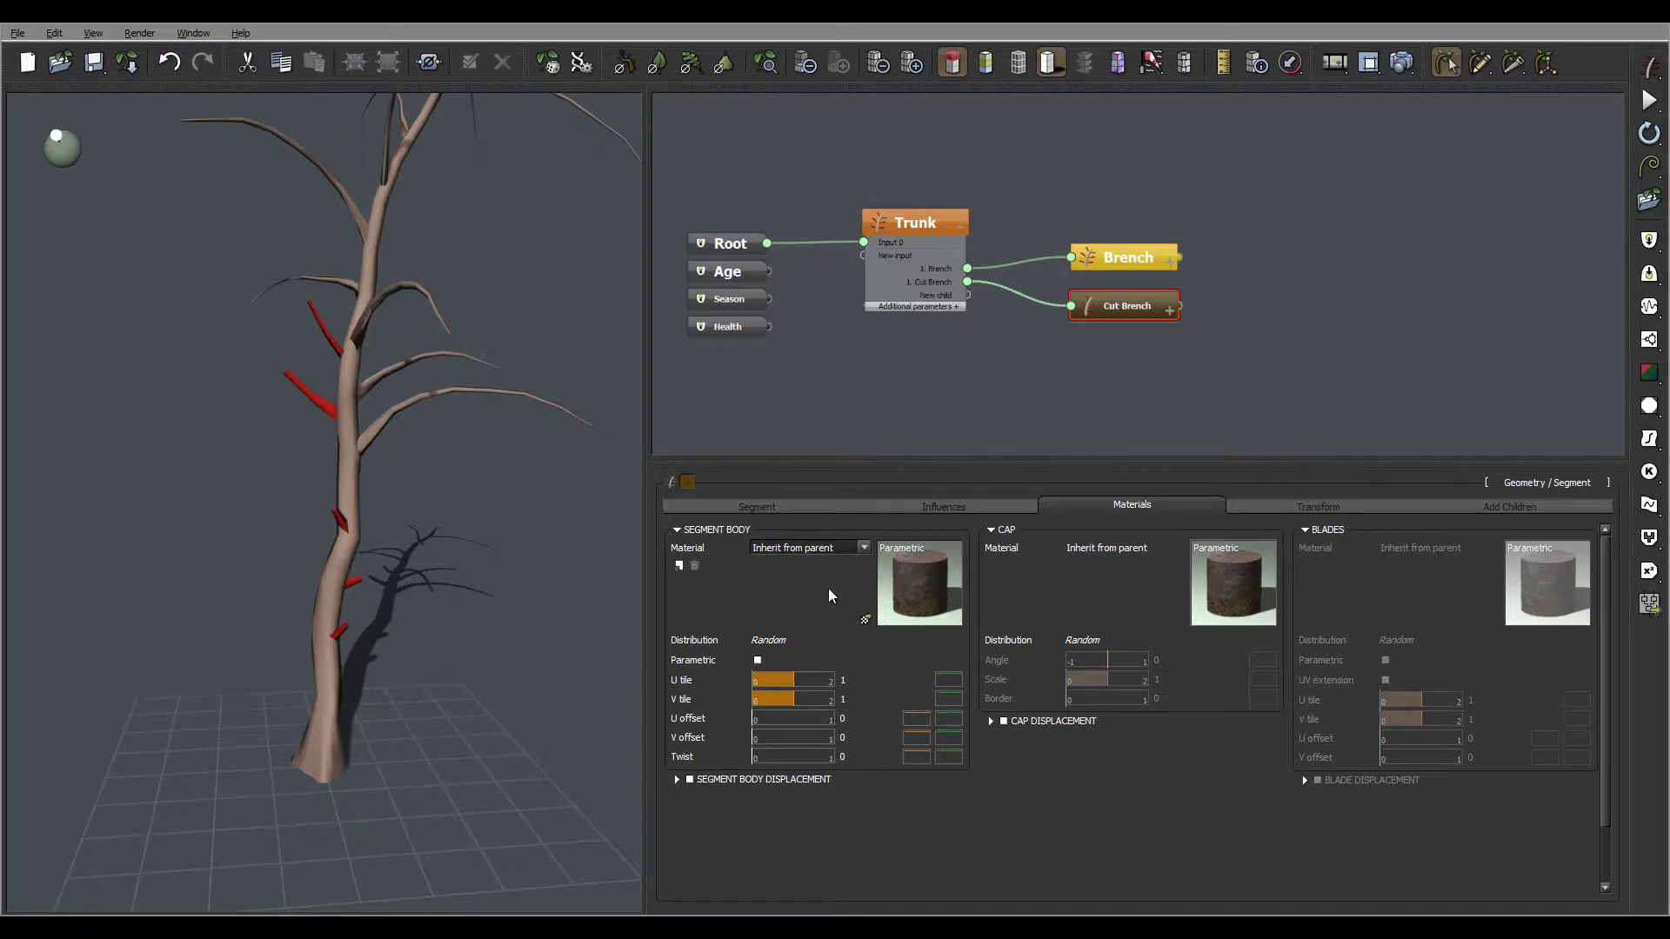
{"action": "double_click", "coordinate": [922, 574]}
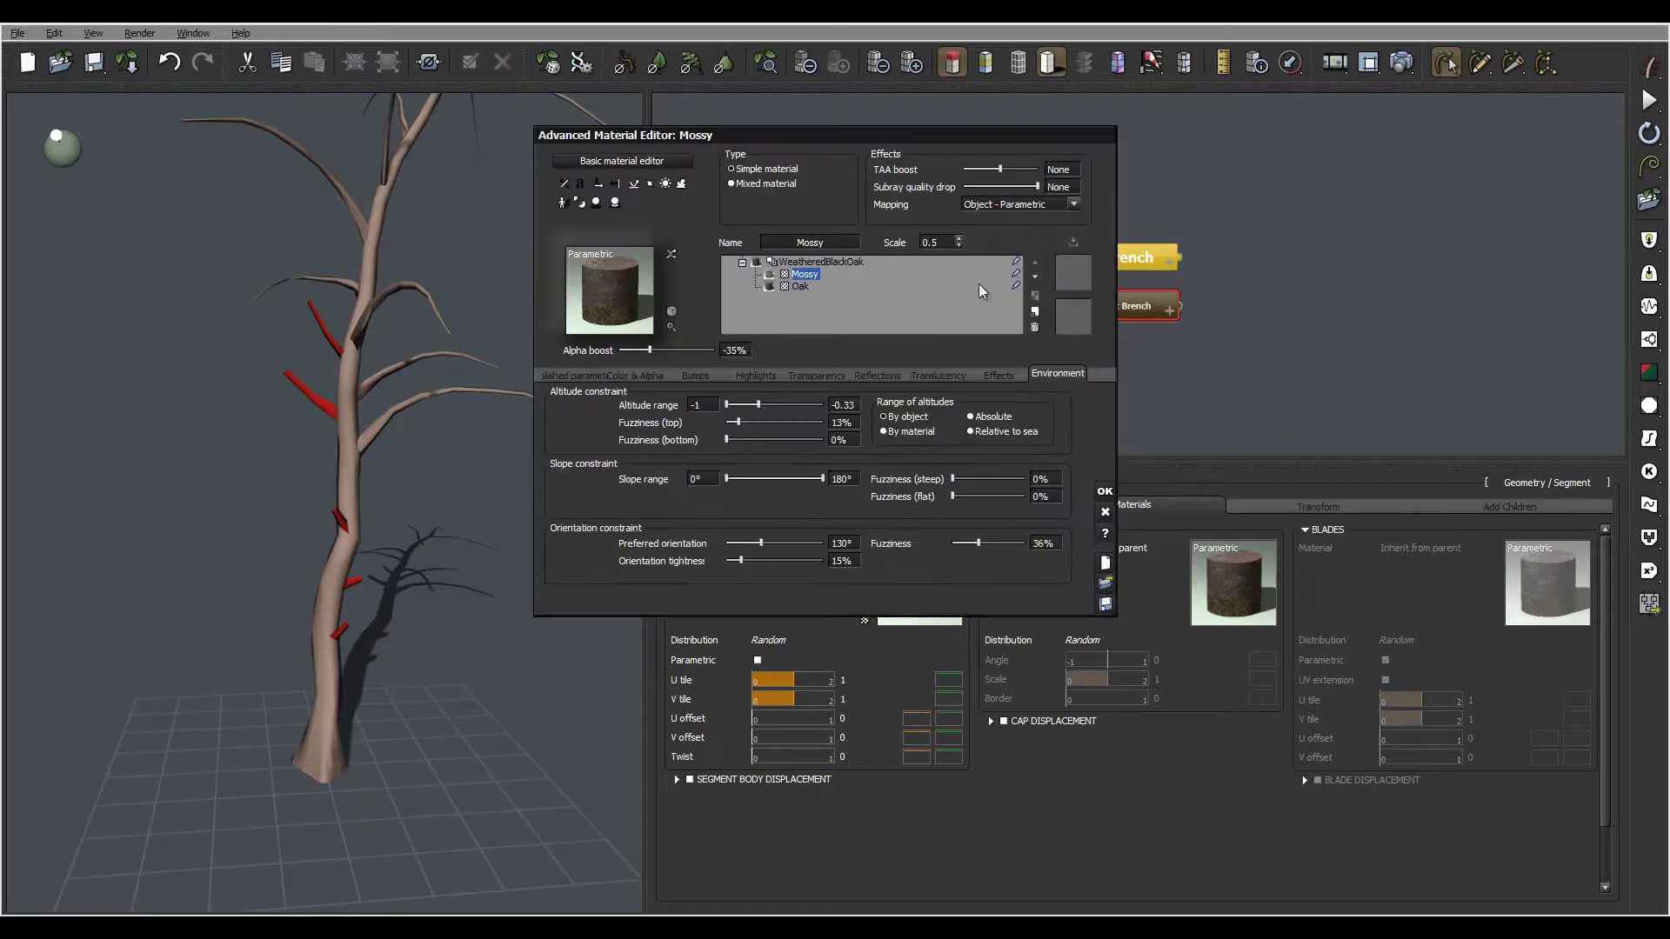
{"action": "key", "text": "Delete"}
{"action": "left_click", "coordinate": [827, 241]}
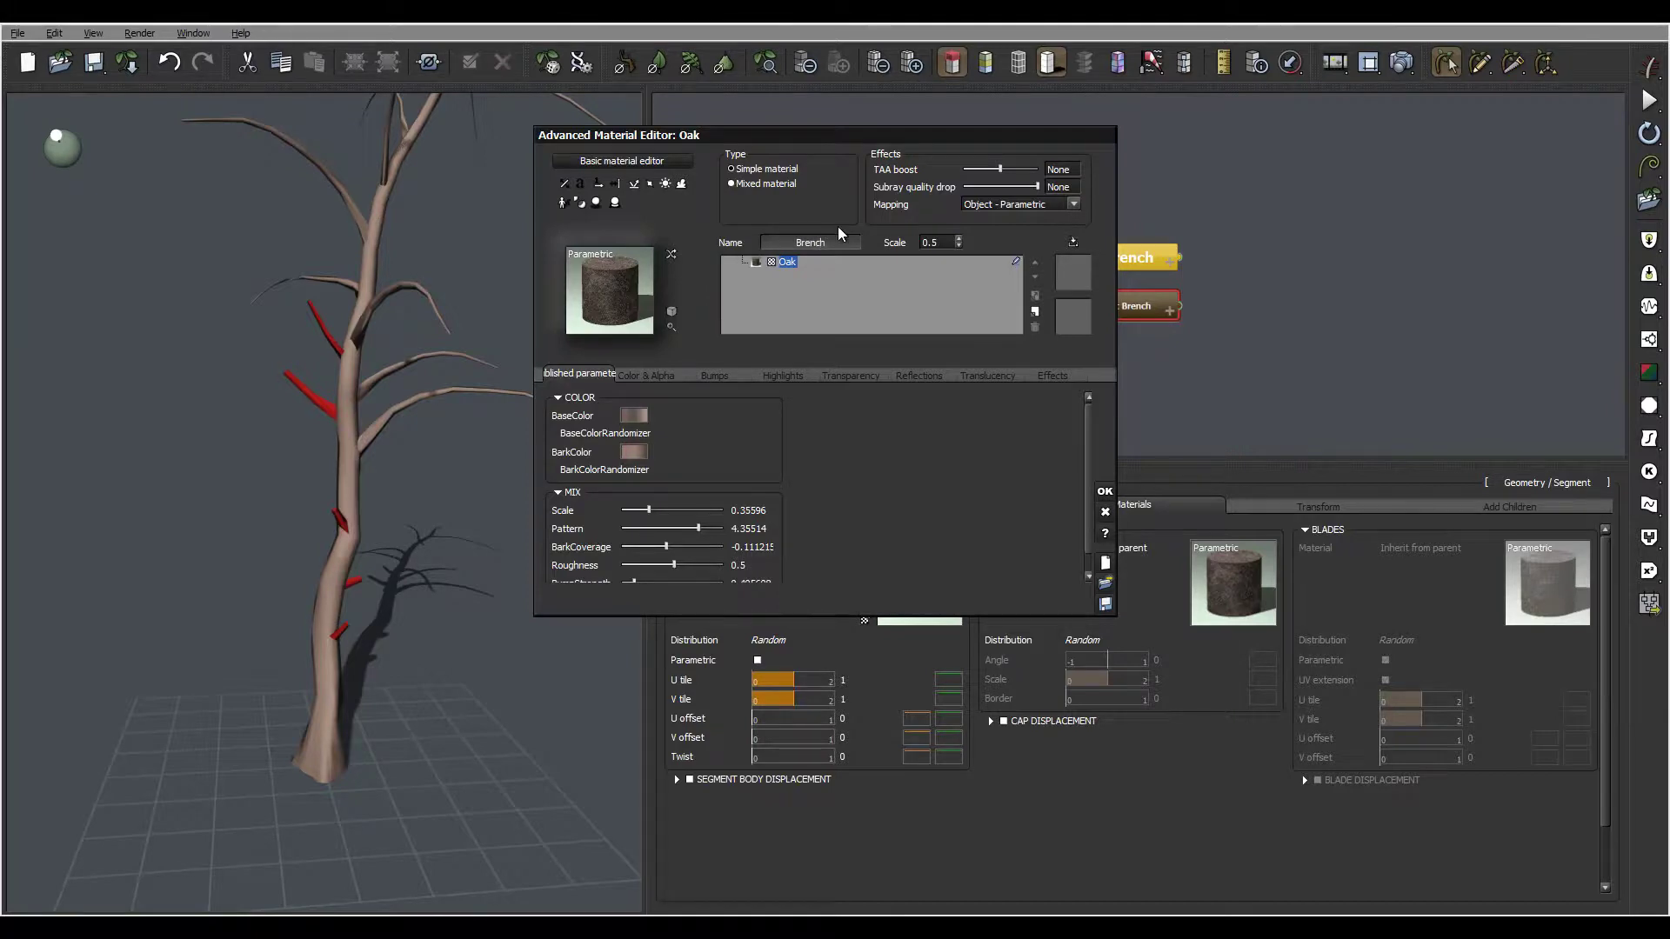
{"action": "left_click", "coordinate": [1104, 489]}
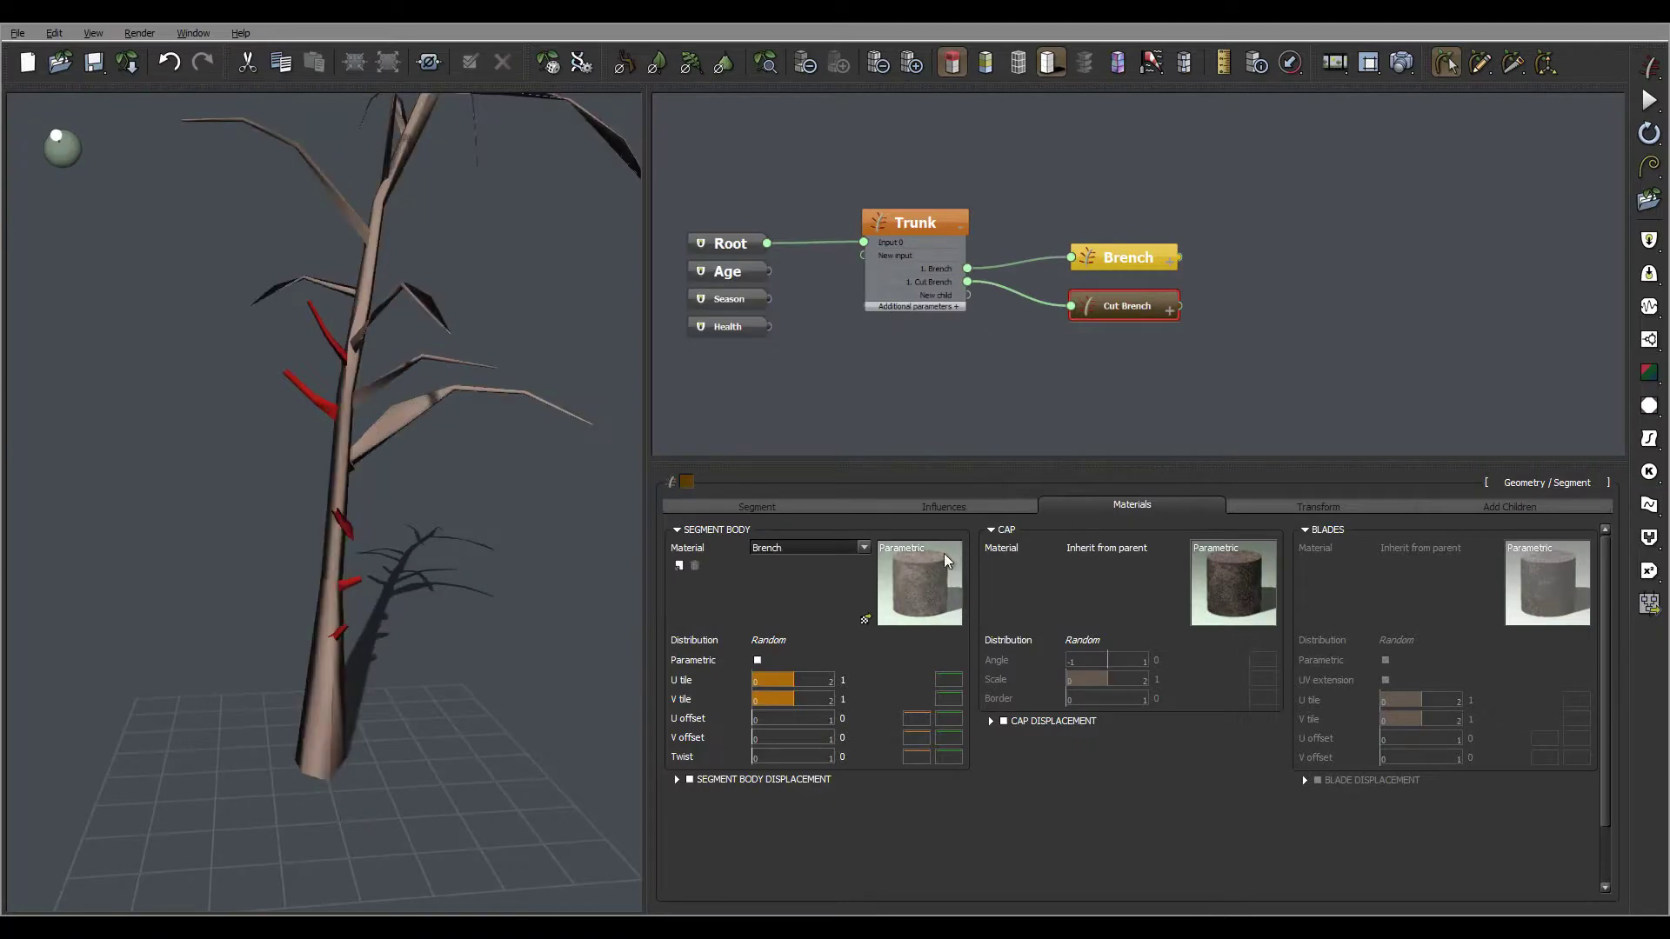
Assign the Brench material to the segment body of the Brench node
{"action": "left_click", "coordinate": [1128, 257]}
{"action": "left_click", "coordinate": [1141, 503]}
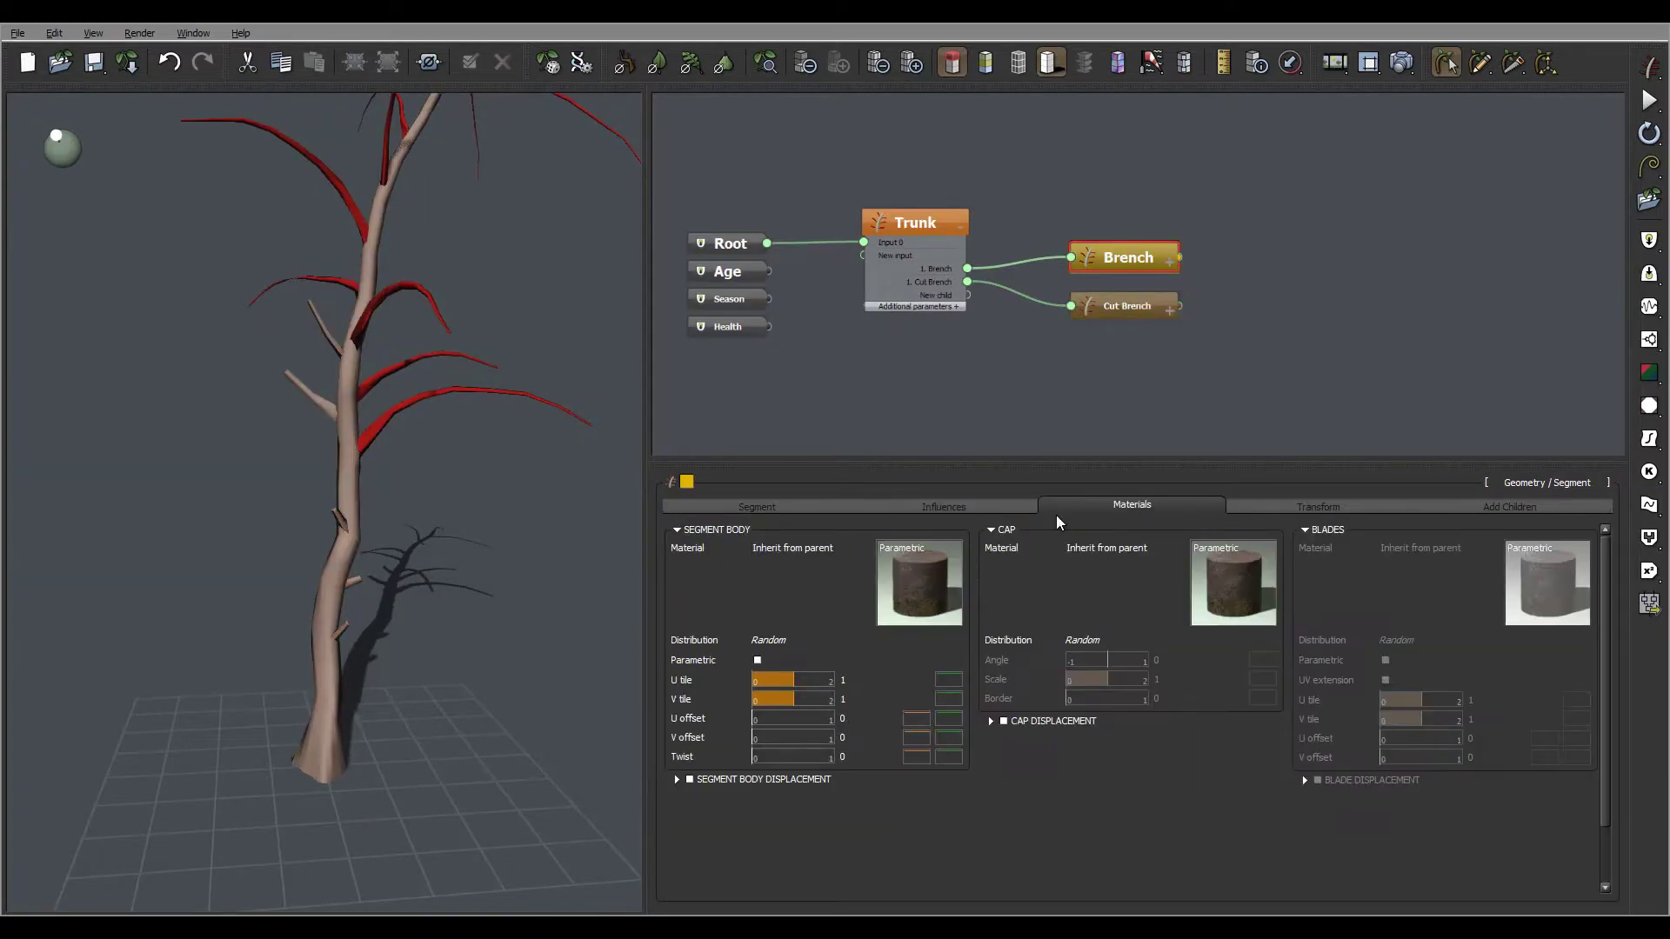
{"action": "left_click", "coordinate": [865, 548]}
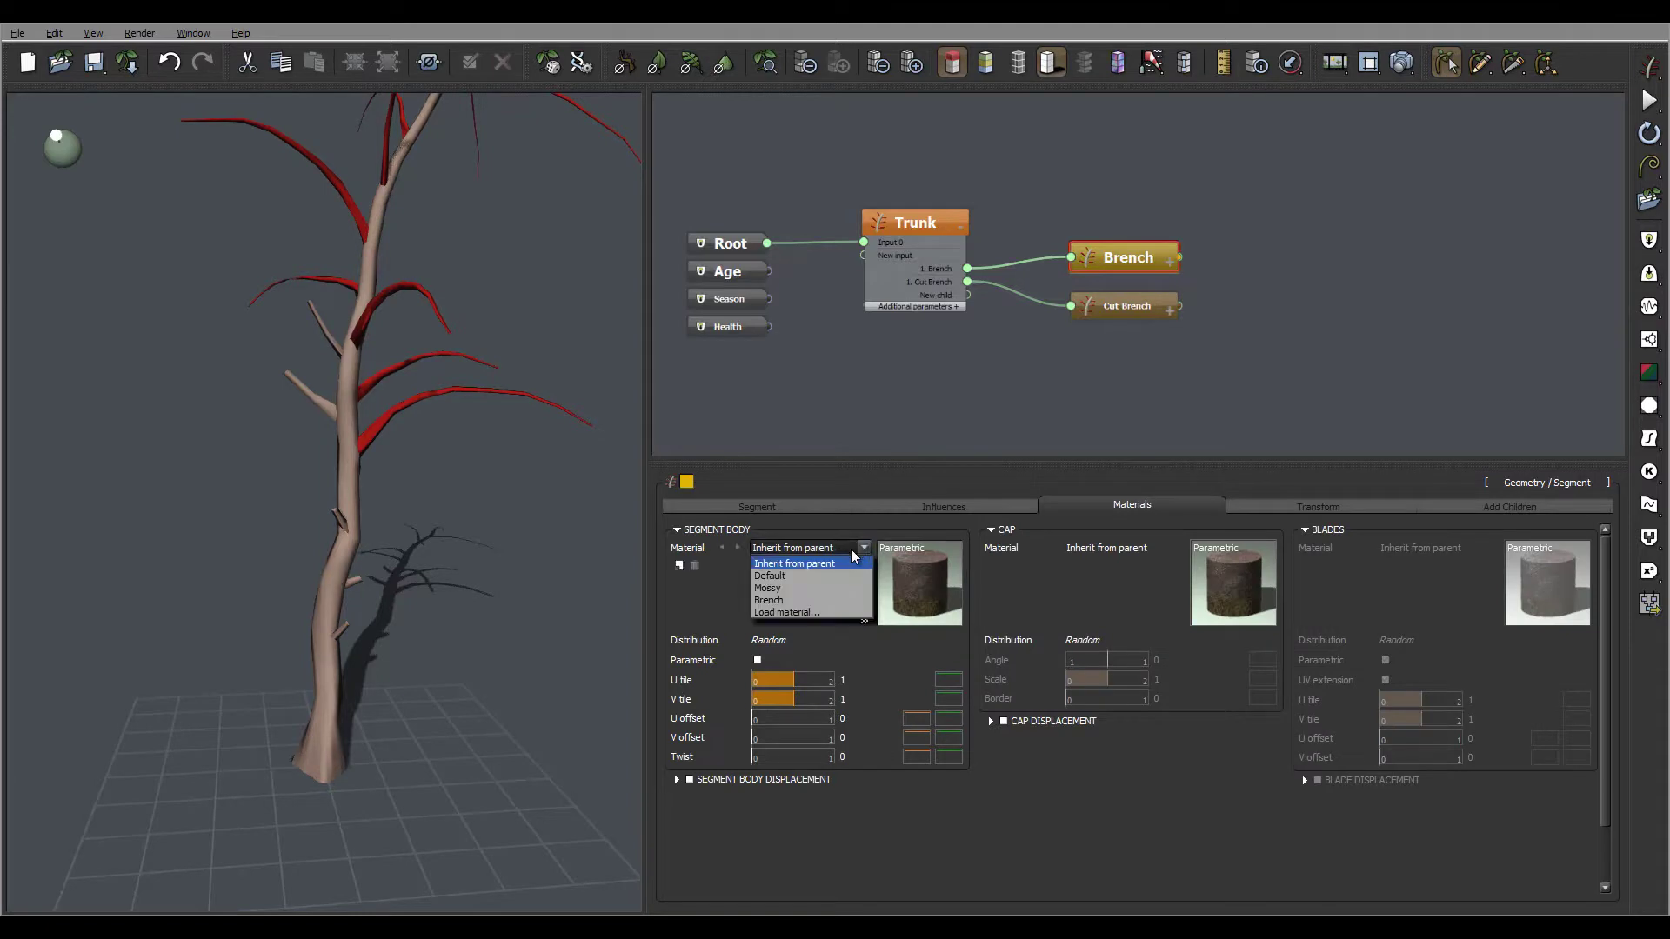
{"action": "left_click", "coordinate": [783, 600]}
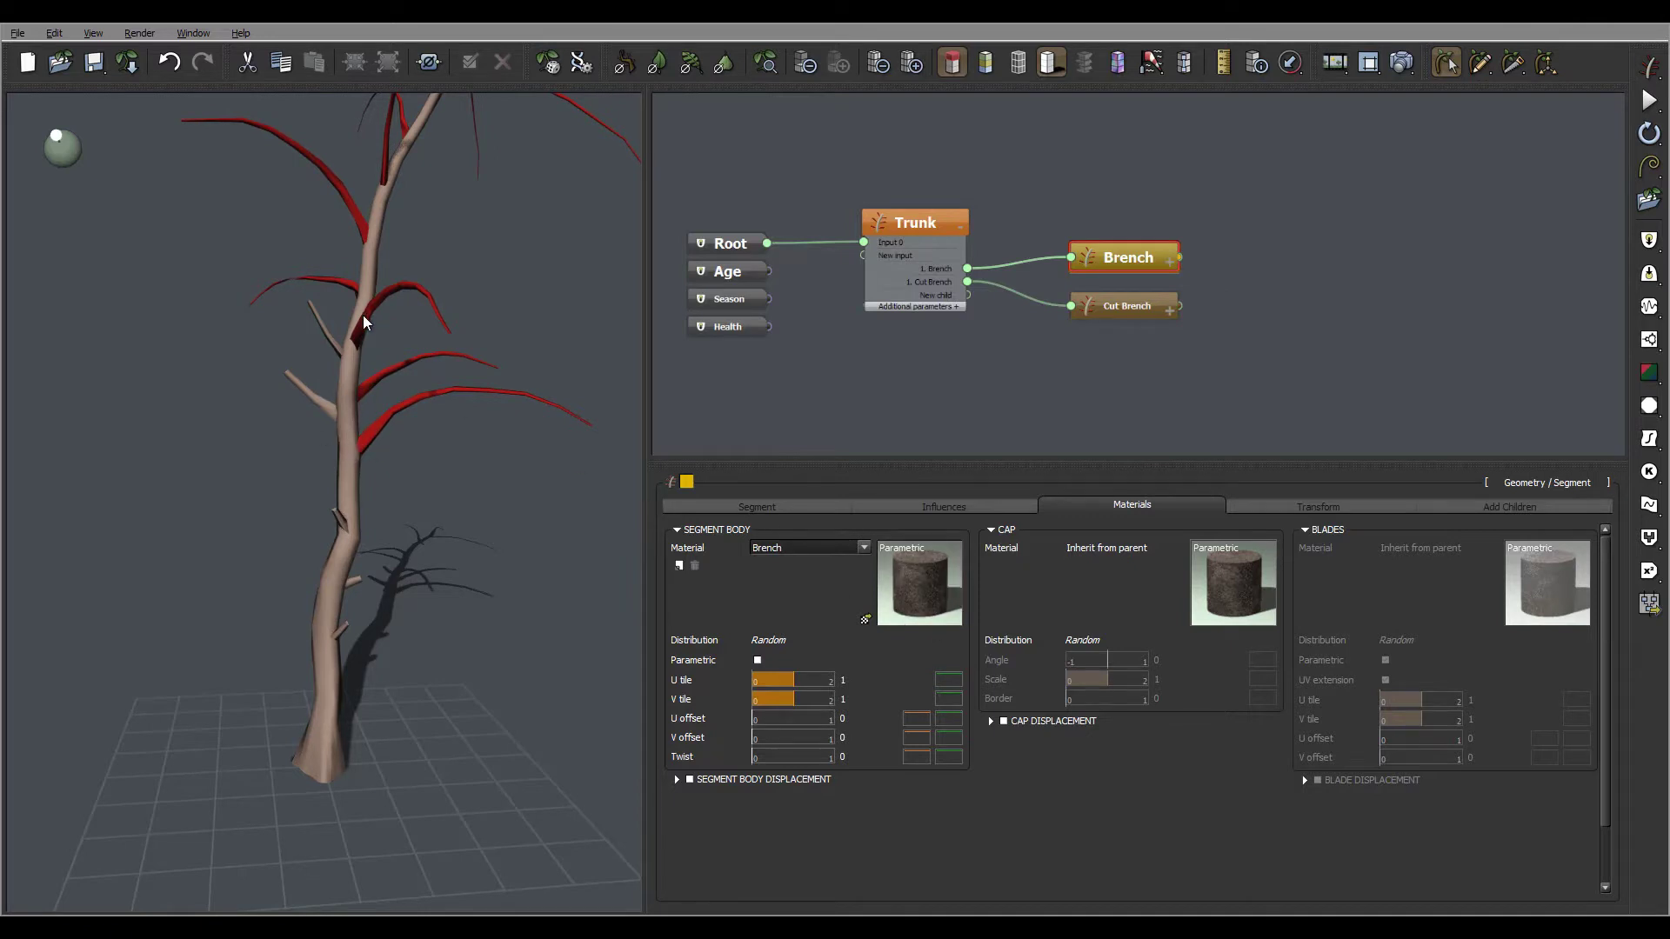
{"action": "left_click_drag", "start_coordinate": [447, 417], "coordinate": [385, 375]}
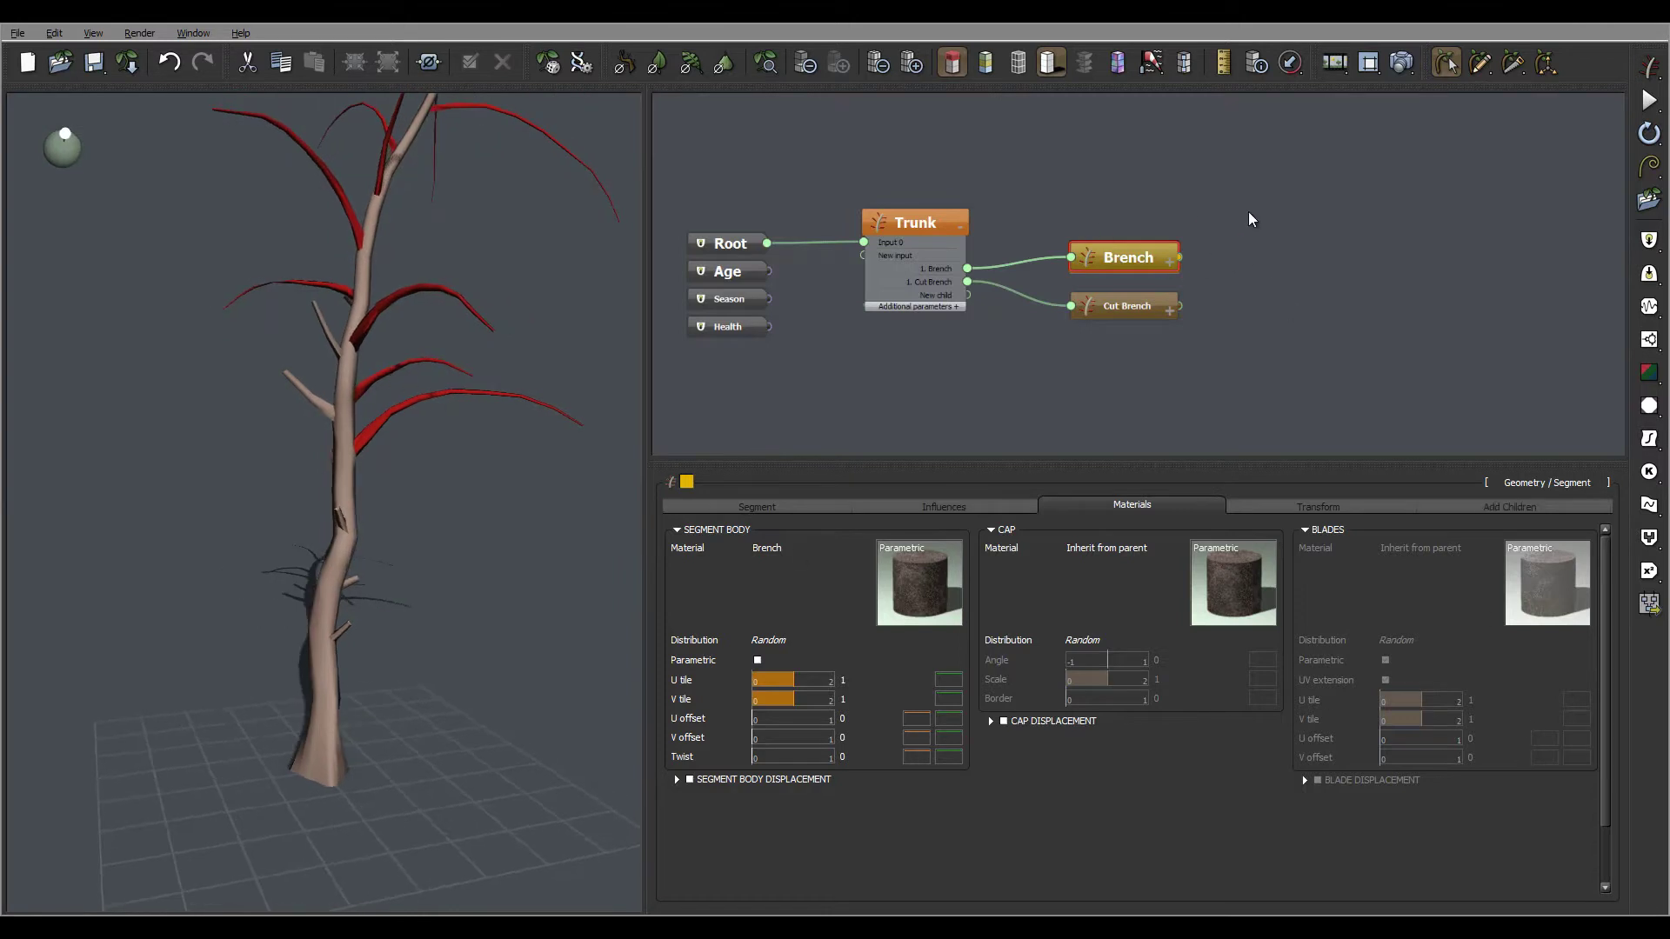
Space the Brench and Cut Brench nodes farther apart vertically in the graph
{"action": "middle_click_drag", "start_coordinate": [1205, 234], "coordinate": [1211, 292]}
{"action": "left_click_drag", "start_coordinate": [1138, 314], "coordinate": [1137, 236]}
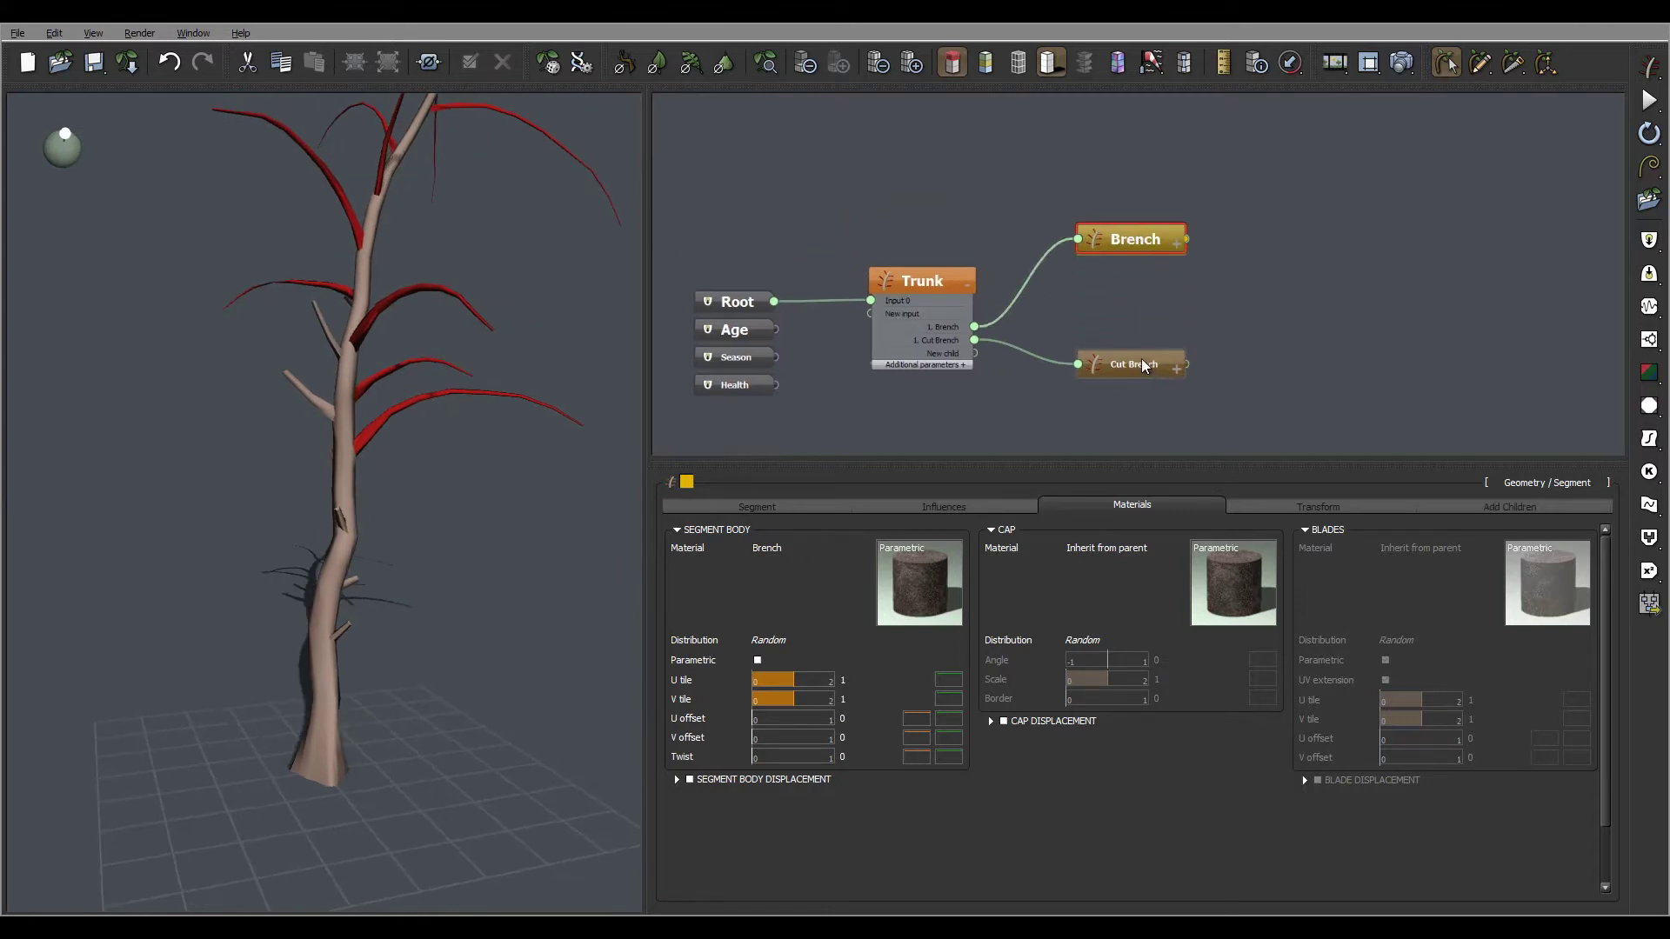
{"action": "left_click_drag", "start_coordinate": [1146, 371], "coordinate": [1146, 392]}
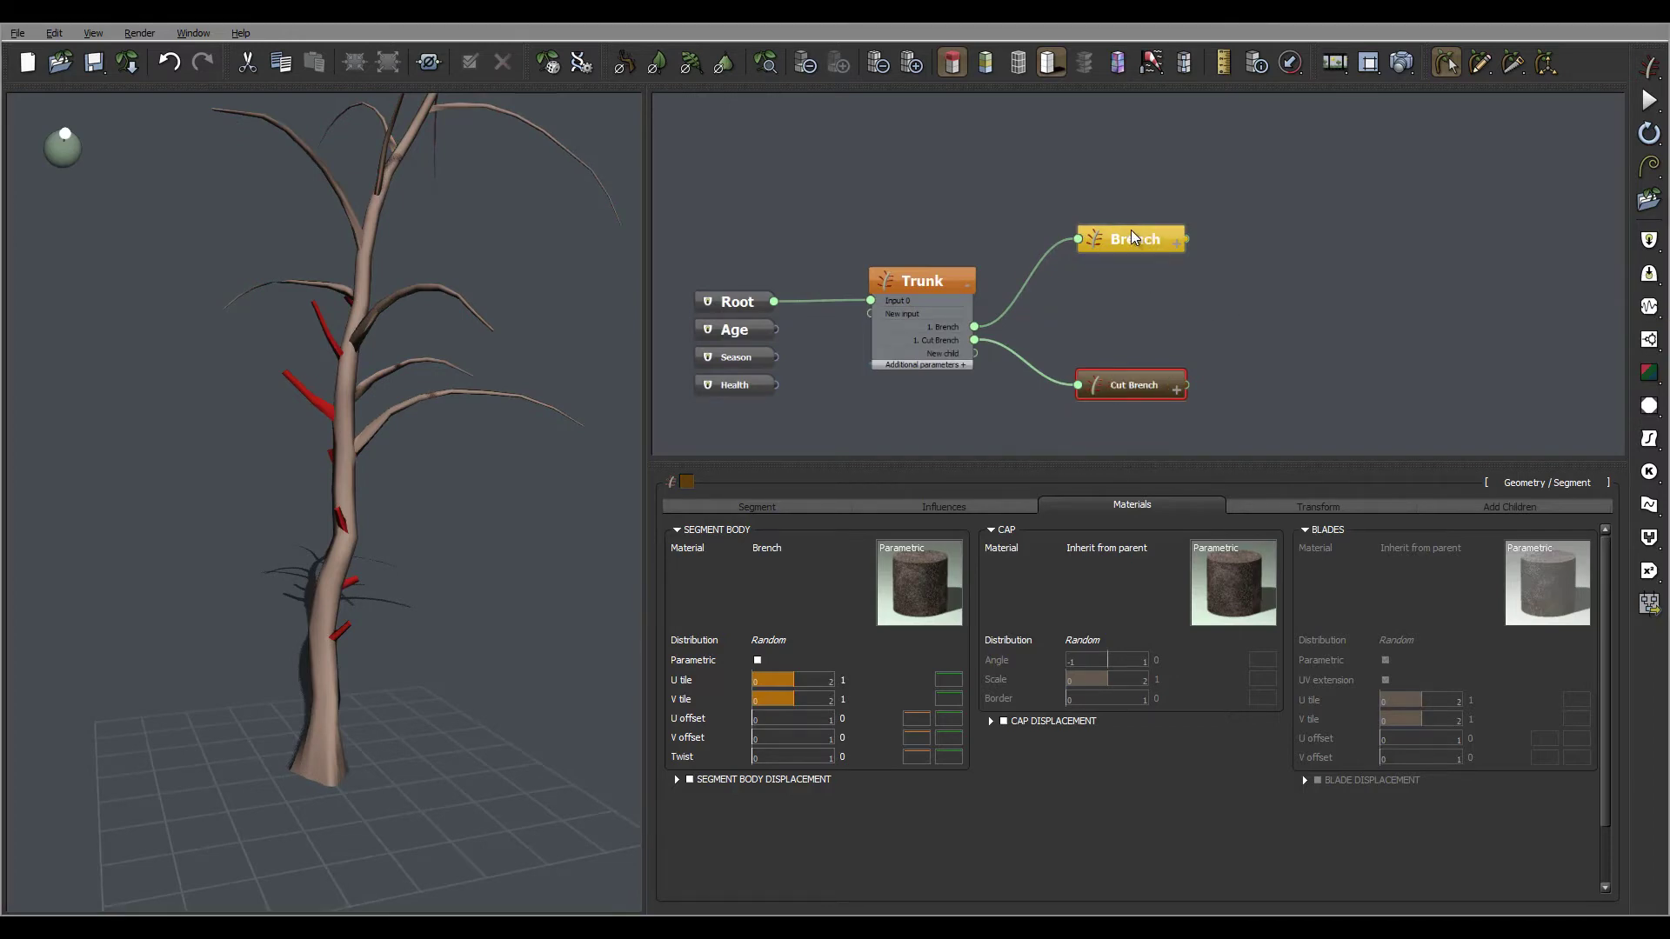
{"action": "left_click_drag", "start_coordinate": [1134, 237], "coordinate": [1126, 231]}
{"action": "middle_click_drag", "start_coordinate": [1284, 251], "coordinate": [1233, 250]}
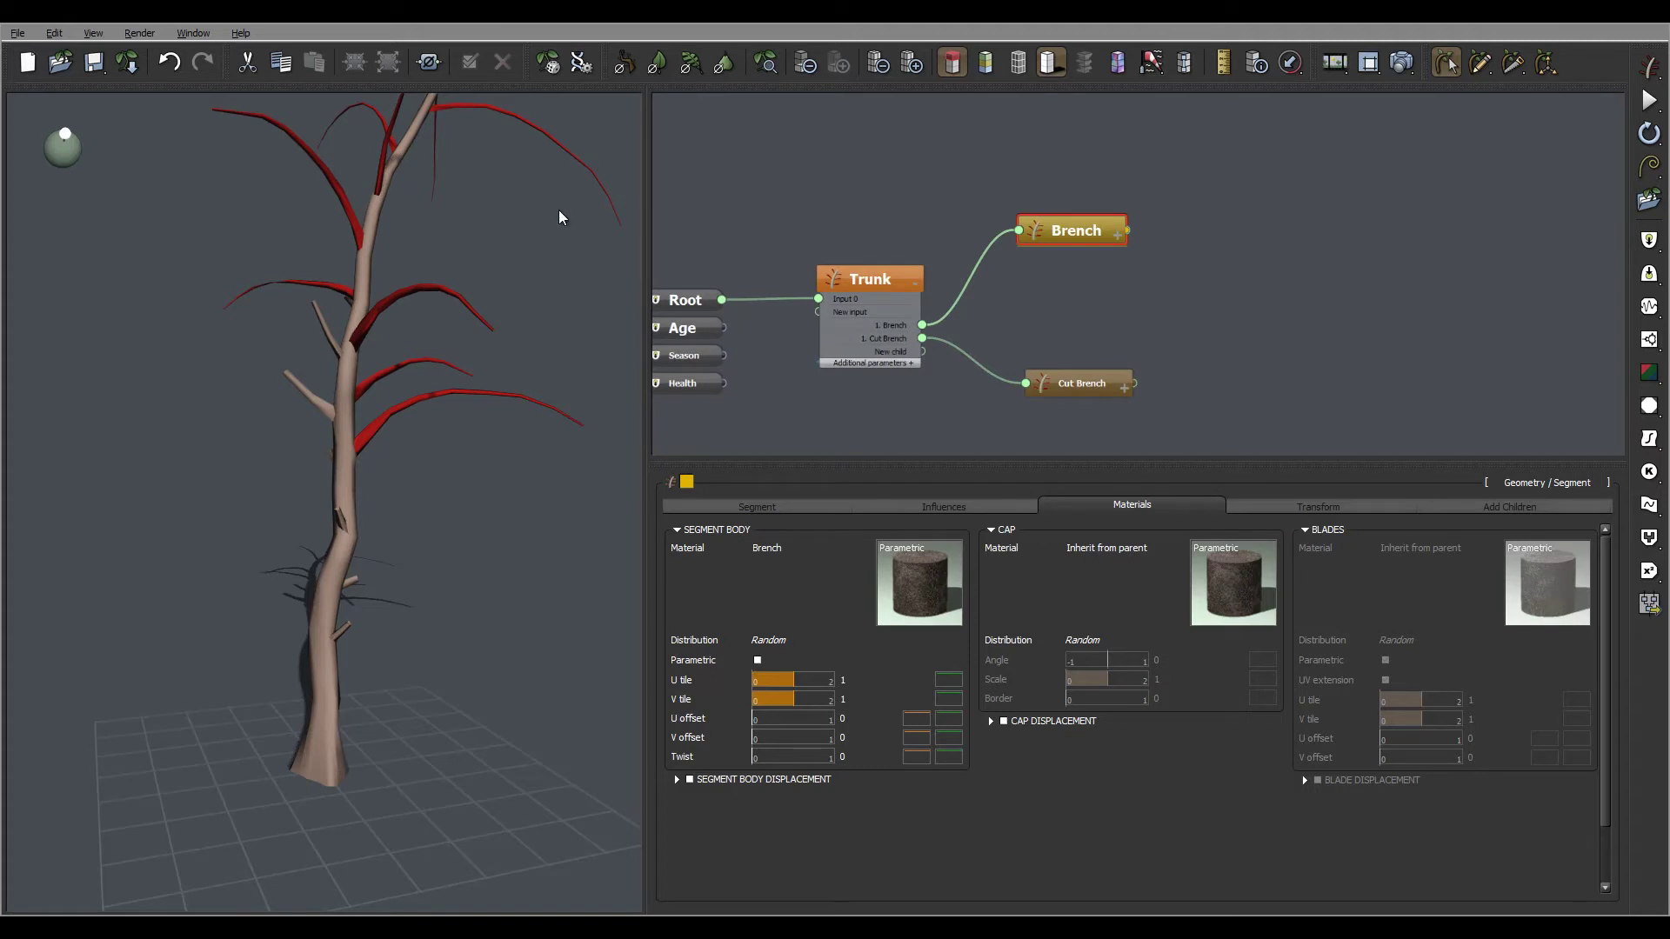
Examine the tree's branches and overall shape from several sides
{"action": "left_click_drag", "start_coordinate": [535, 247], "coordinate": [371, 253]}
{"action": "left_click_drag", "start_coordinate": [464, 229], "coordinate": [474, 228]}
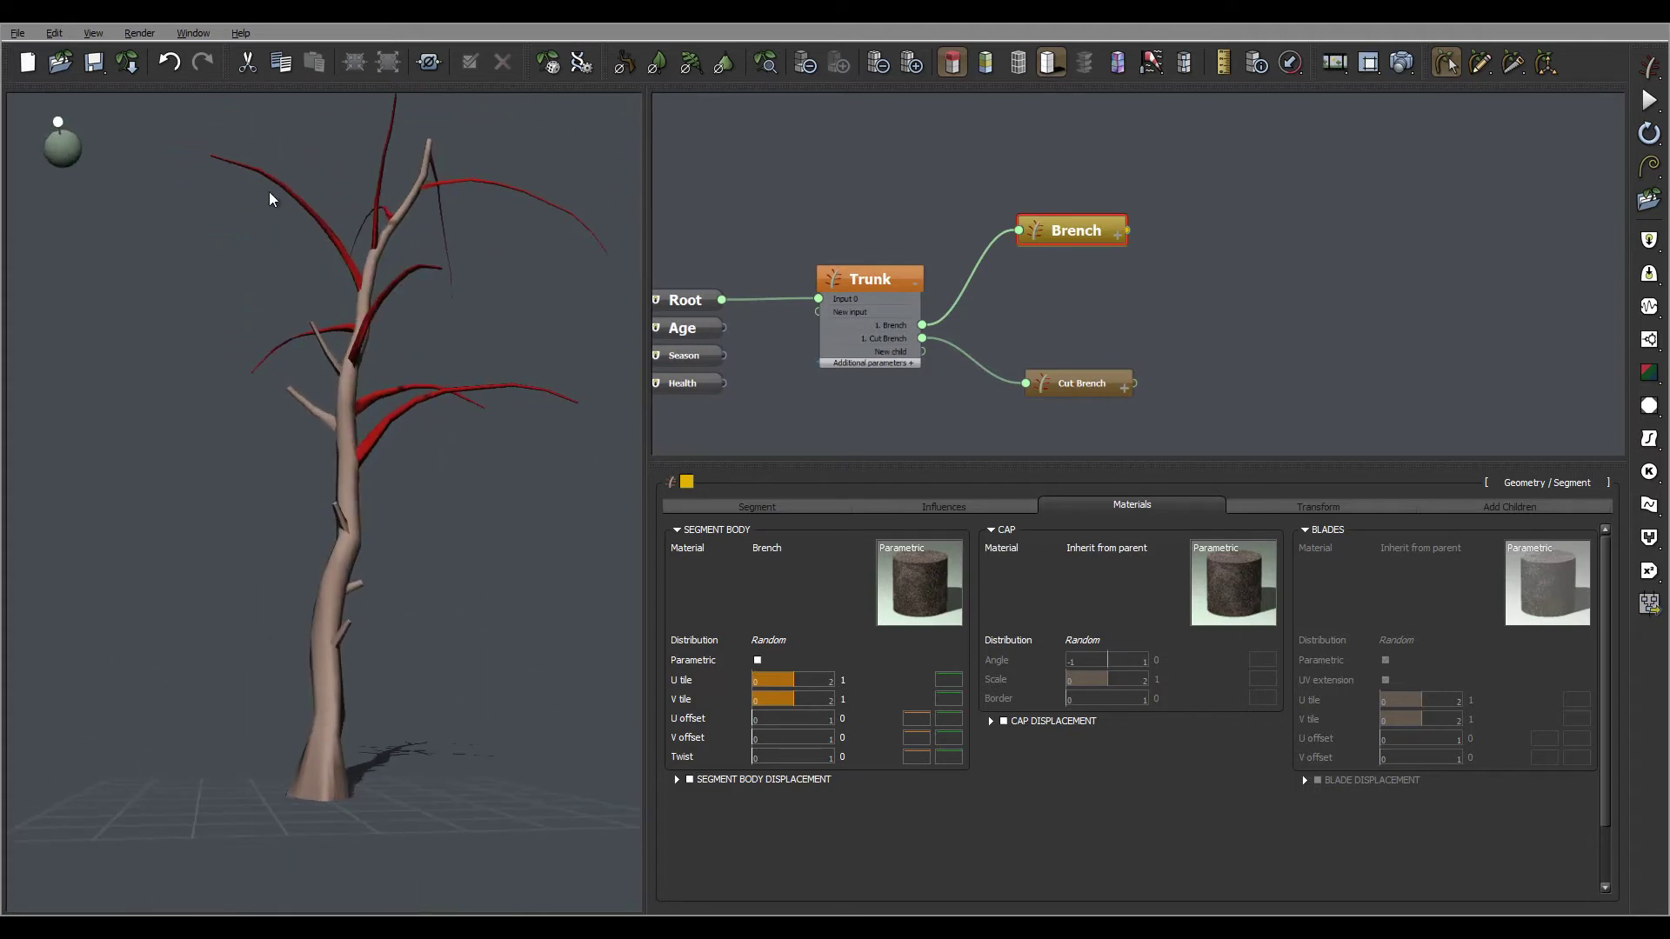
{"action": "left_click_drag", "start_coordinate": [271, 181], "coordinate": [355, 214]}
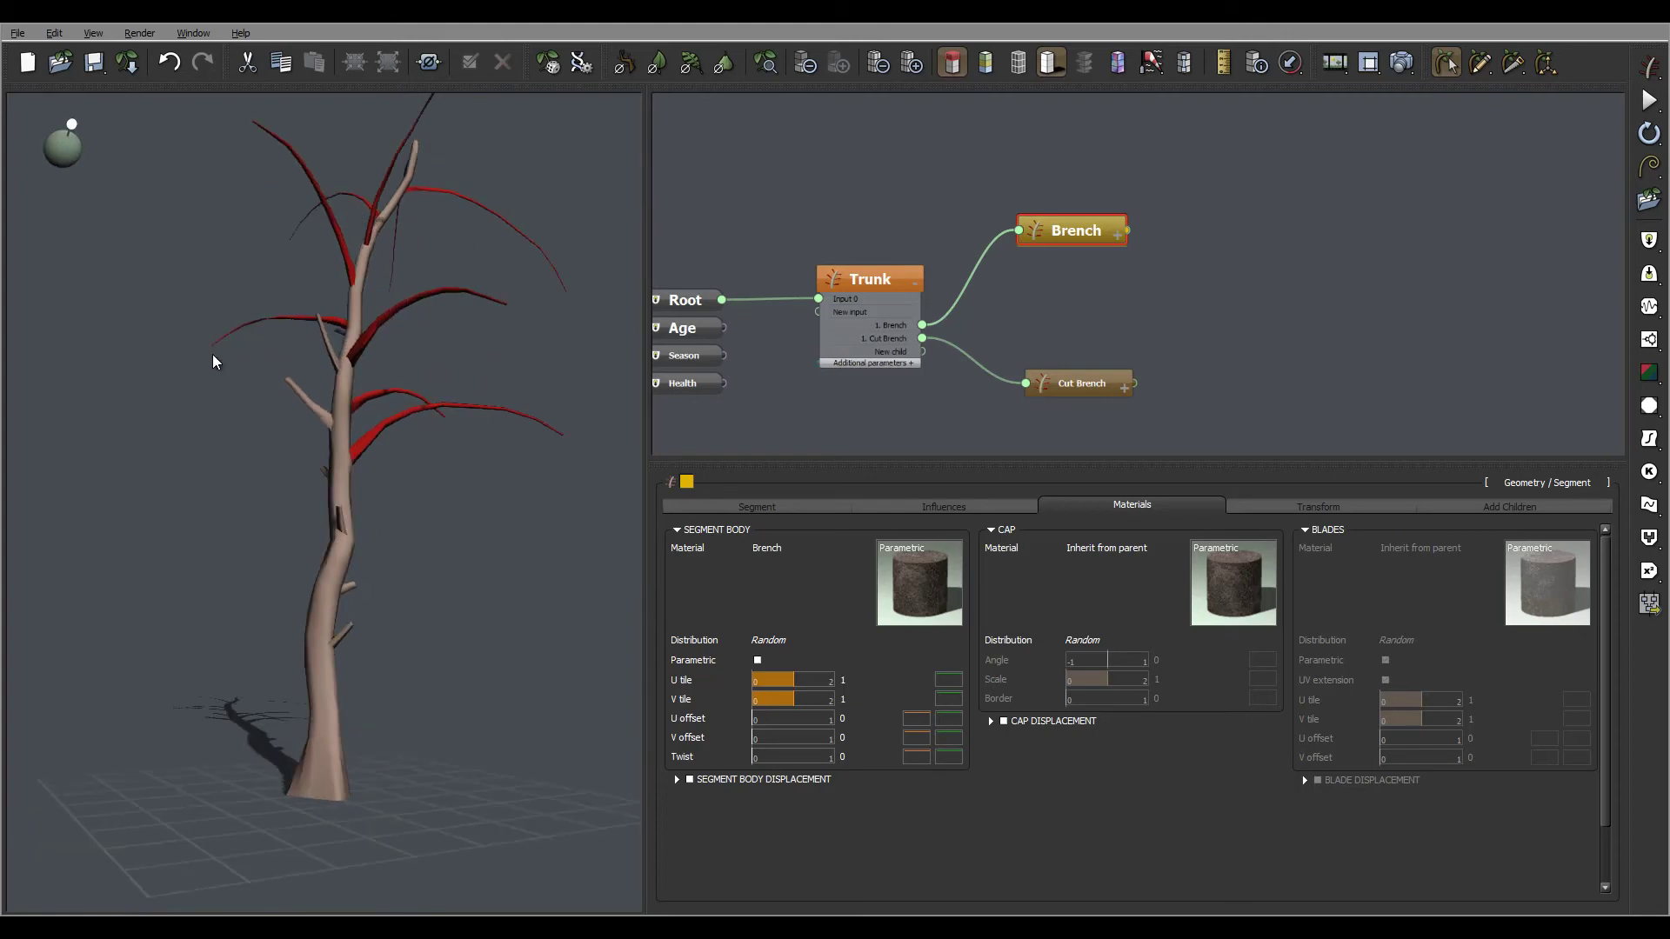